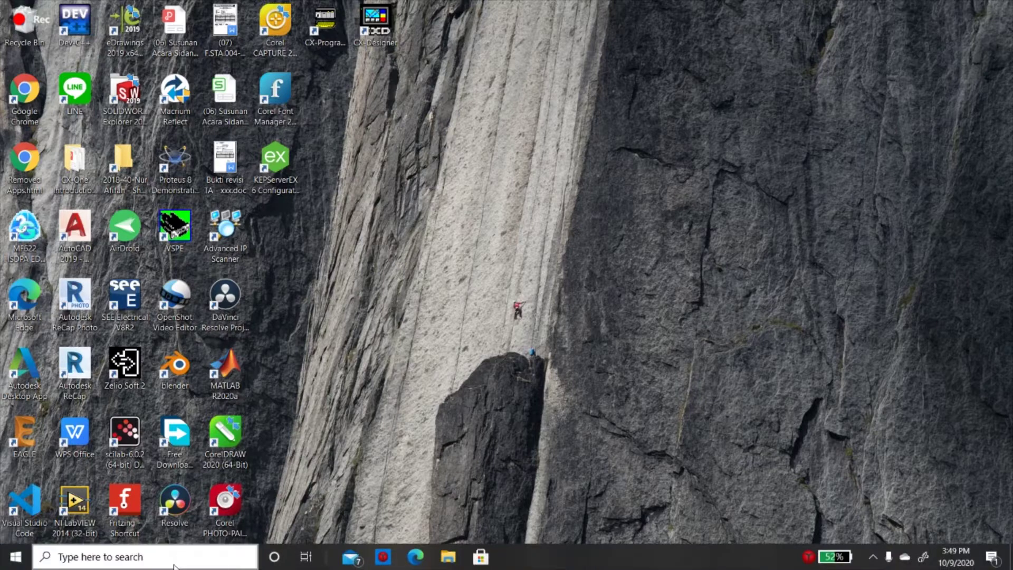
Search Windows for "view network" and open the View network connections control panel.
{"action": "left_click", "coordinate": [175, 564]}
{"action": "type", "text": "view"}
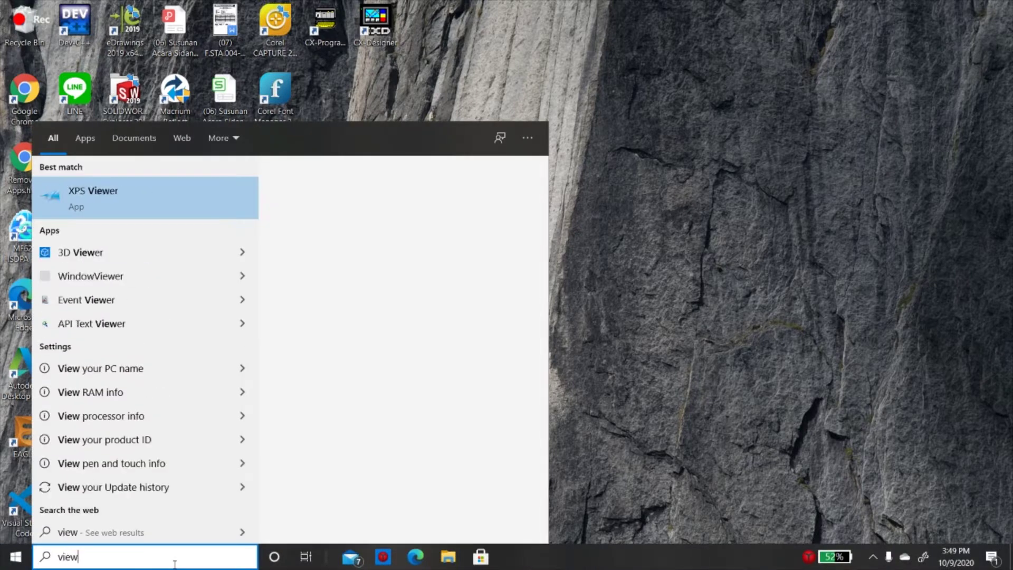
{"action": "type", "text": " network"}
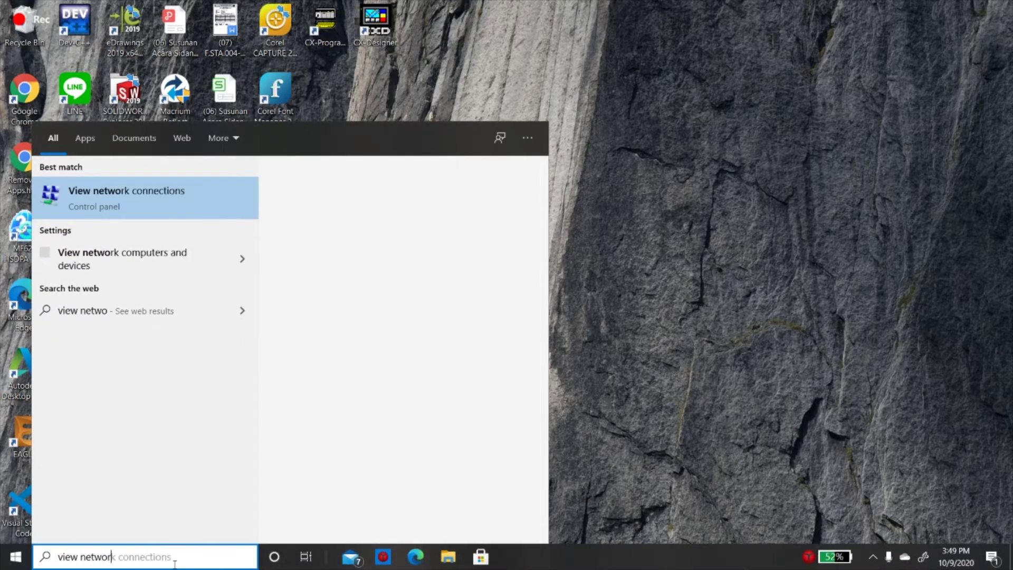
{"action": "key", "text": "BackSpace"}
{"action": "key", "text": "BackSpace"}
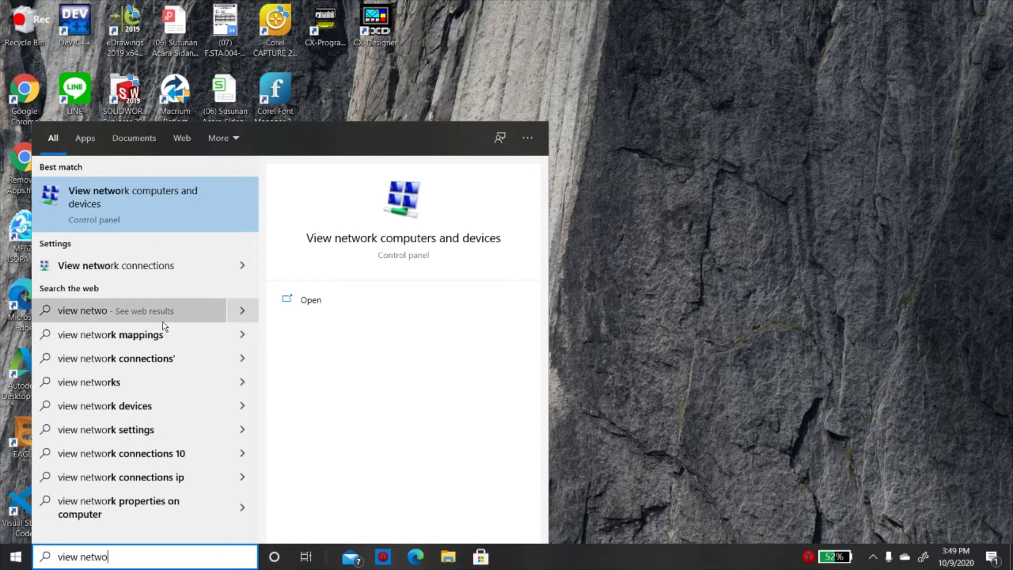
{"action": "left_click", "coordinate": [156, 265]}
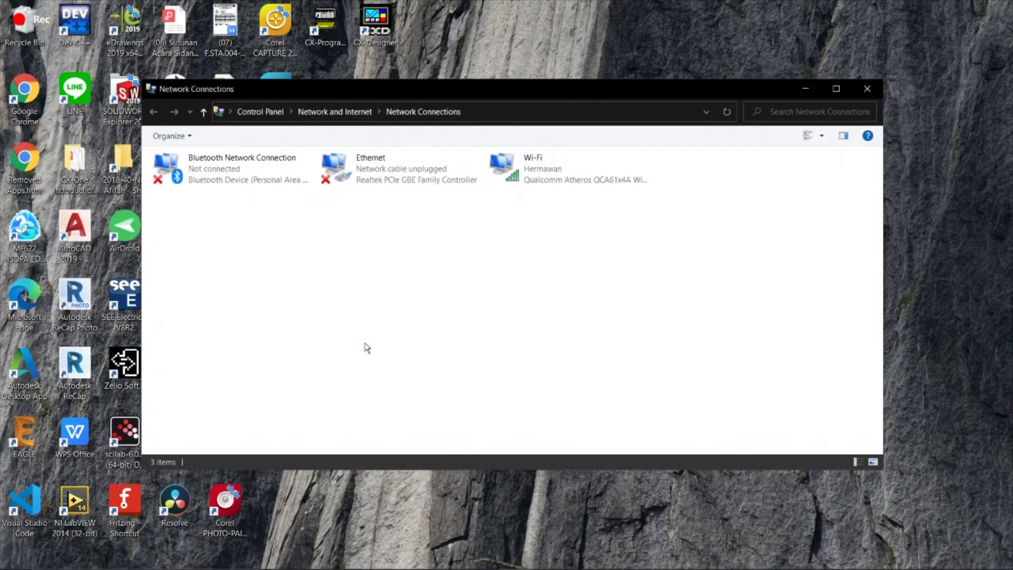
Open the Internet Protocol Version 4 (TCP/IPv4) properties of the Ethernet adapter.
{"action": "double_click", "coordinate": [377, 165]}
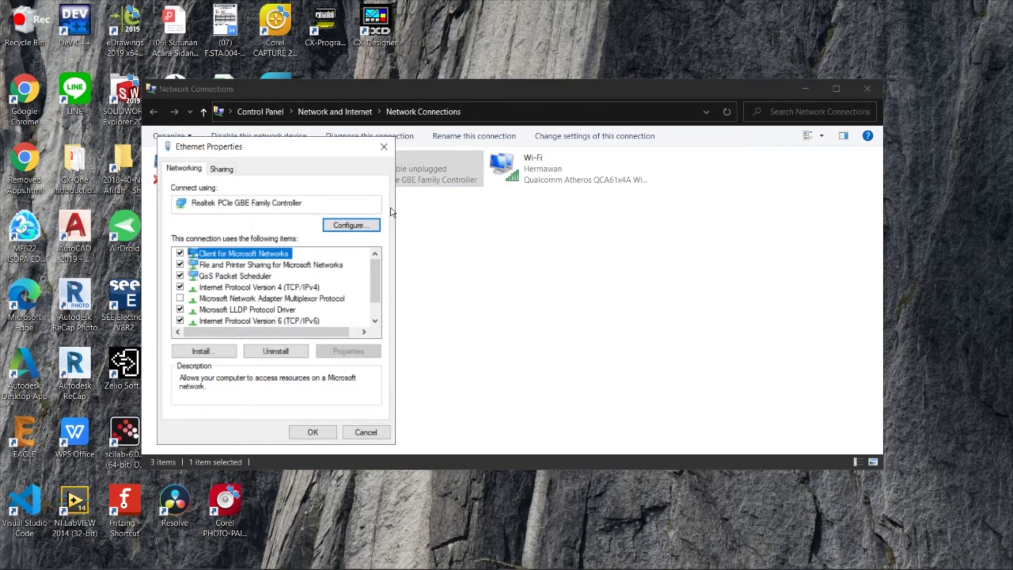
{"action": "left_click_drag", "start_coordinate": [303, 148], "coordinate": [715, 120]}
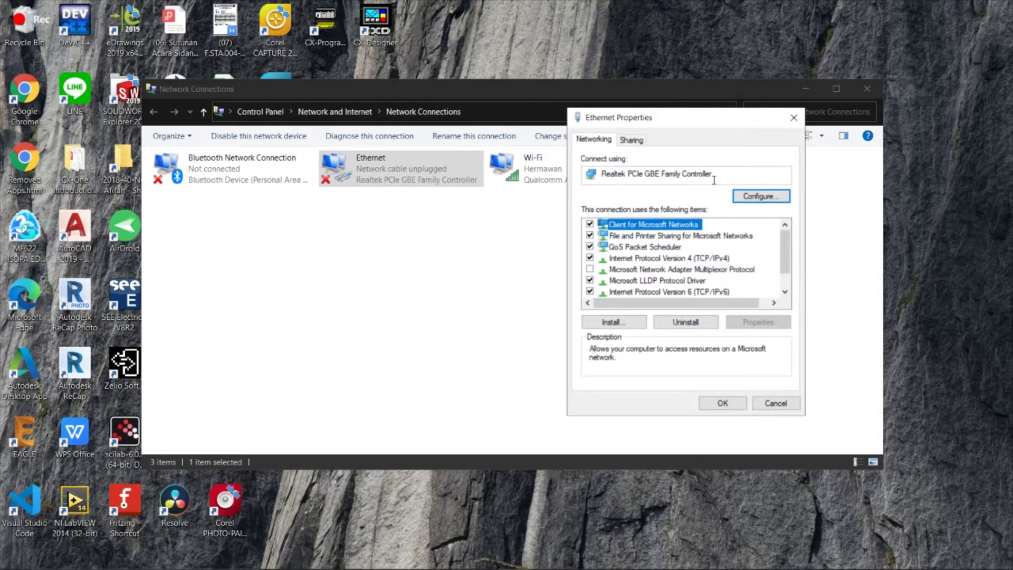
{"action": "double_click", "coordinate": [702, 258]}
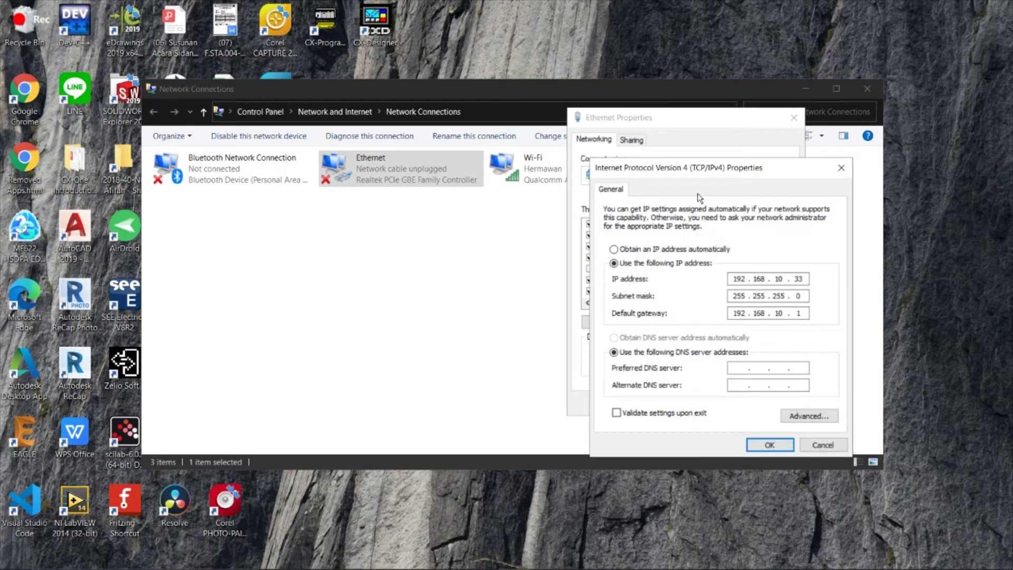
{"action": "left_click_drag", "start_coordinate": [696, 171], "coordinate": [633, 156]}
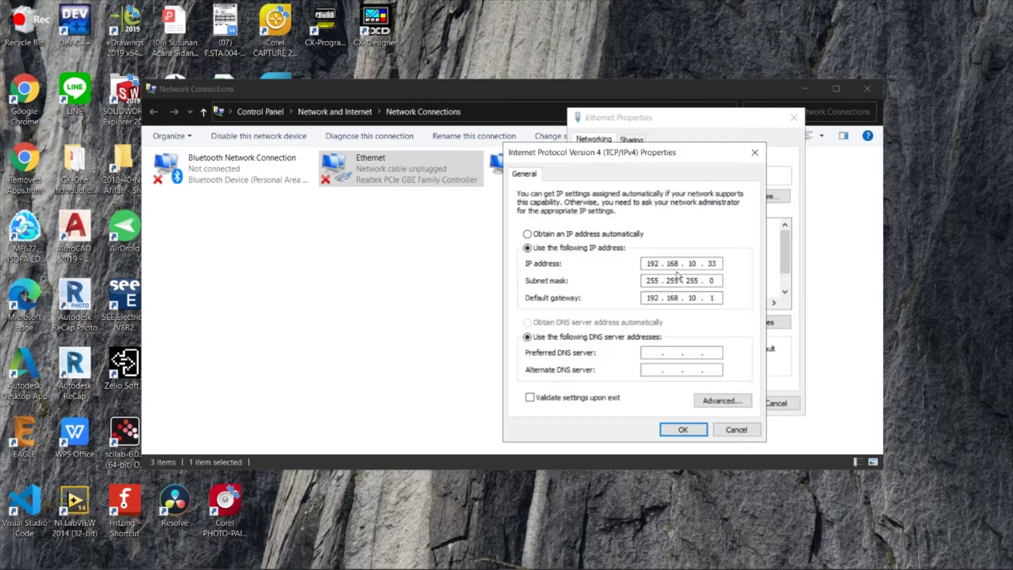
Set the Ethernet adapter's static IP address to 192.168.10.33 with subnet mask 255.255.255.0.
{"action": "double_click", "coordinate": [645, 262]}
{"action": "double_click", "coordinate": [669, 262]}
{"action": "left_click", "coordinate": [655, 262]}
{"action": "key", "text": "BackSpace"}
{"action": "key", "text": "BackSpace"}
{"action": "type", "text": "16"}
{"action": "key", "text": "BackSpace"}
{"action": "type", "text": "7"}
{"action": "key", "text": "BackSpace"}
{"action": "key", "text": "BackSpace"}
{"action": "type", "text": "6"}
{"action": "key", "text": "BackSpace"}
{"action": "type", "text": "7"}
{"action": "key", "text": "BackSpace"}
{"action": "type", "text": "33"}
Keep the default gateway 192.168.10.1, confirm the IPv4 and Ethernet properties, and cancel the network diagnostics.
{"action": "left_click", "coordinate": [652, 298]}
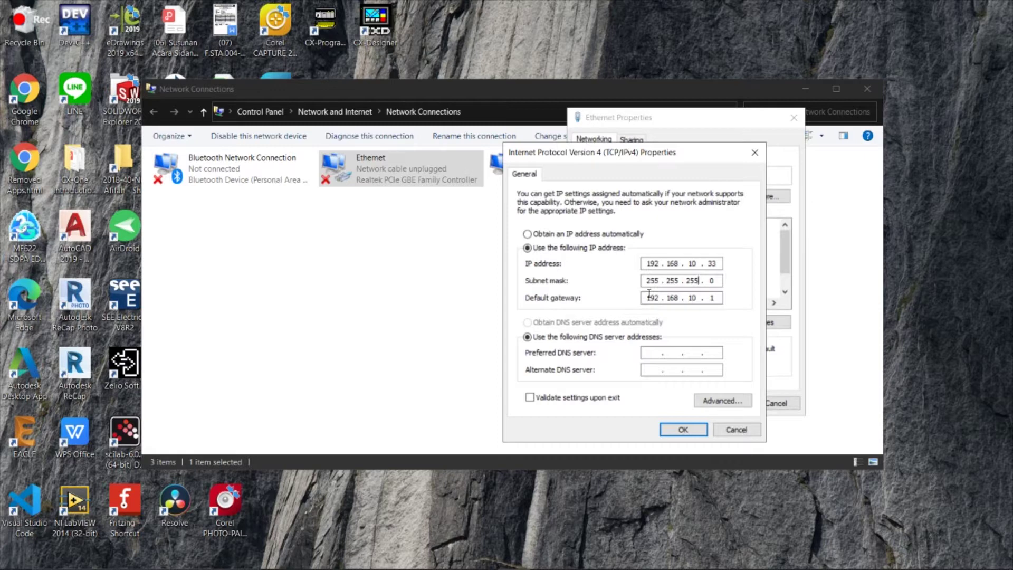
{"action": "left_click", "coordinate": [716, 300]}
{"action": "left_click", "coordinate": [682, 429]}
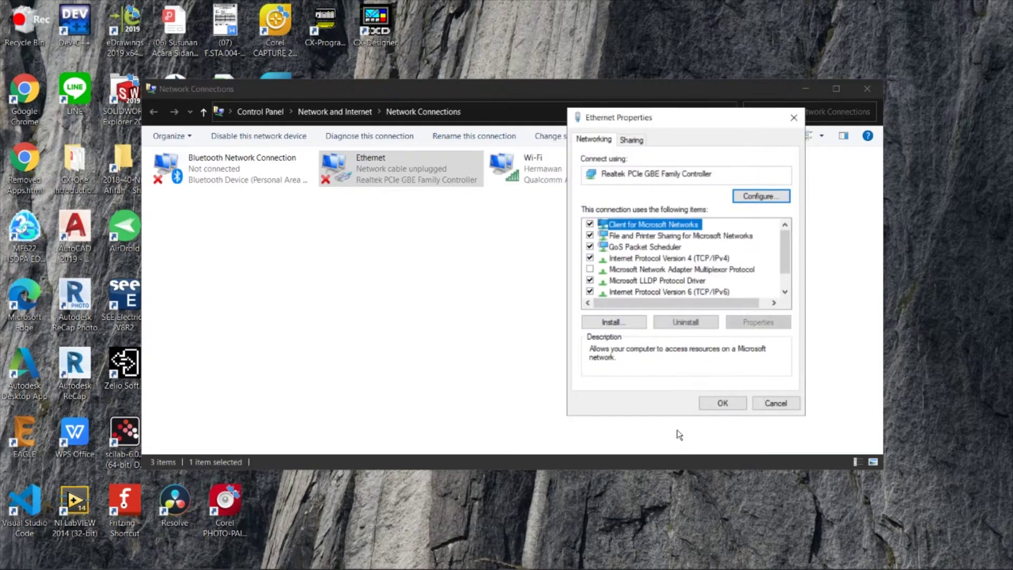
{"action": "left_click", "coordinate": [721, 404]}
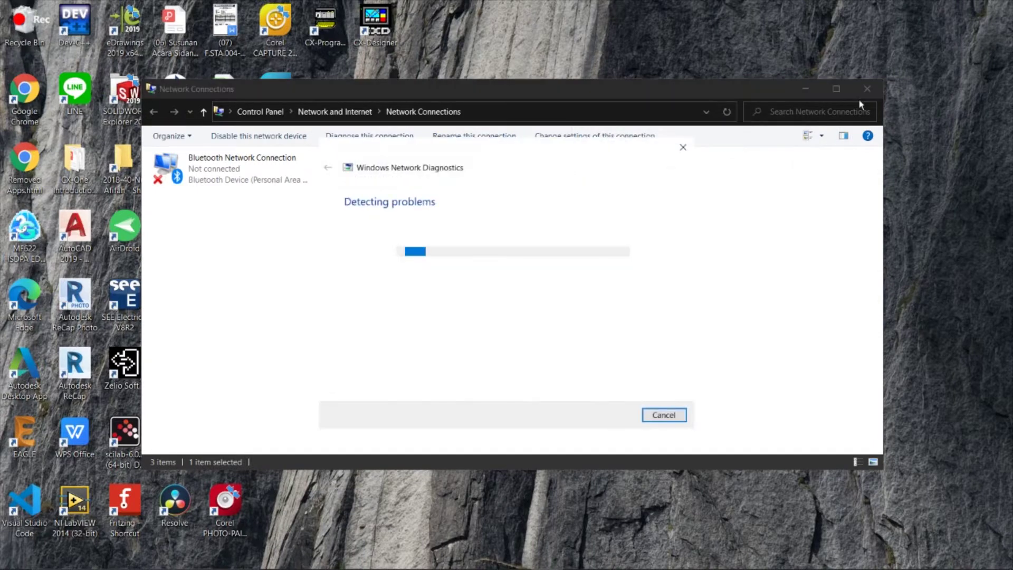
{"action": "left_click", "coordinate": [666, 413]}
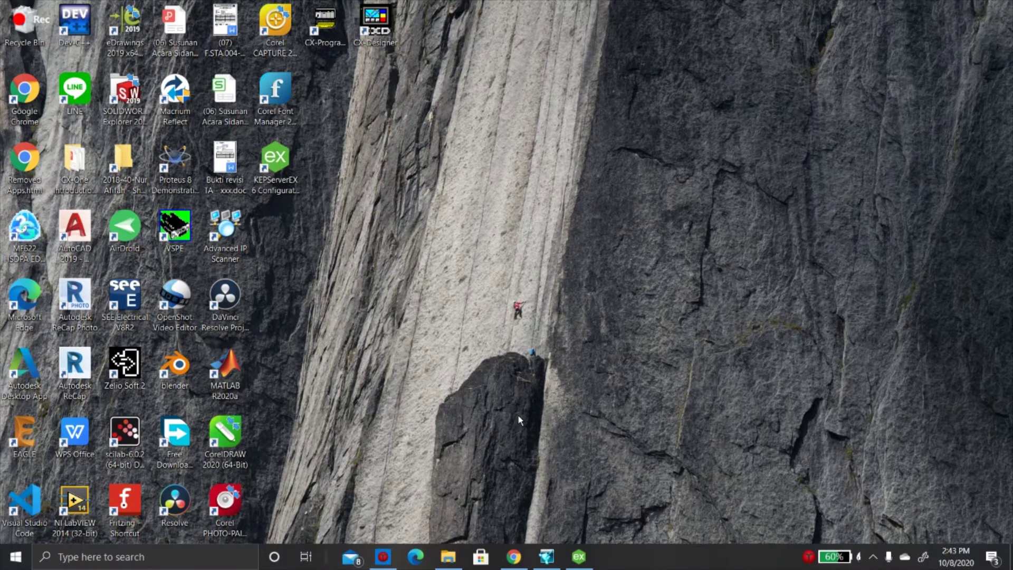
Open KEPServerEX 6 Configuration and start a new channel of type Omron FINS Ethernet.
{"action": "double_click", "coordinate": [276, 166]}
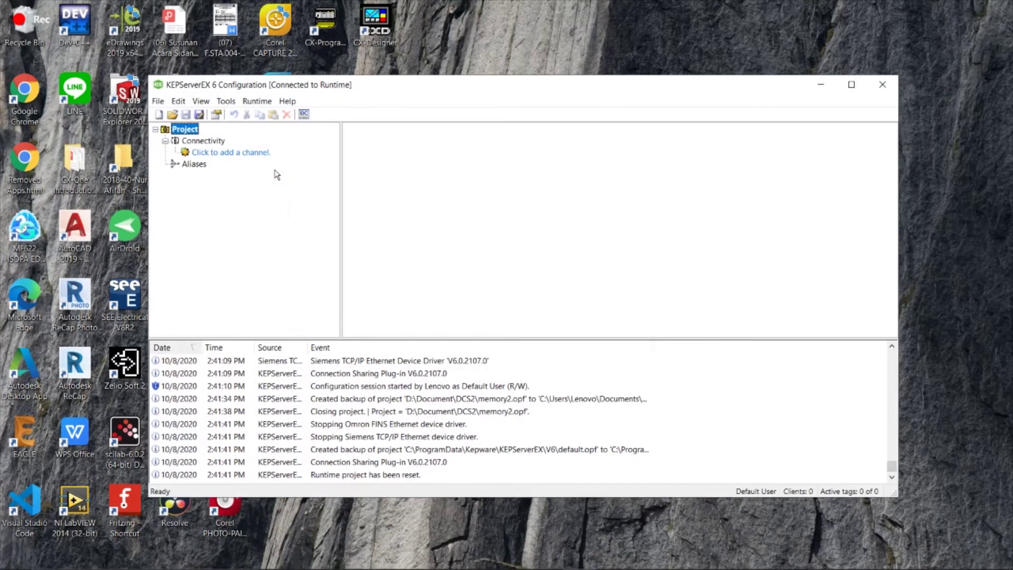
{"action": "left_click", "coordinate": [220, 153]}
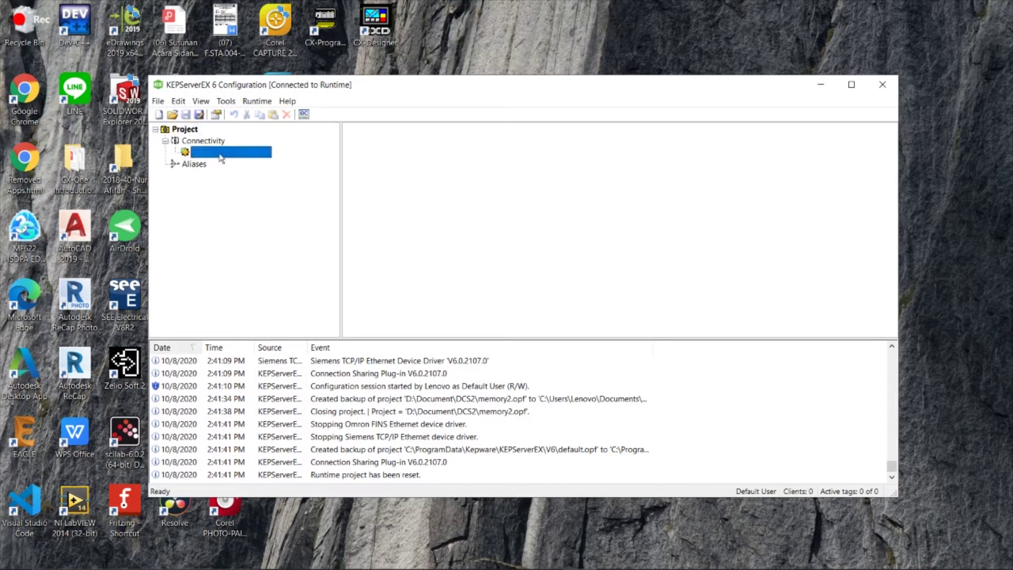
{"action": "left_click", "coordinate": [459, 230]}
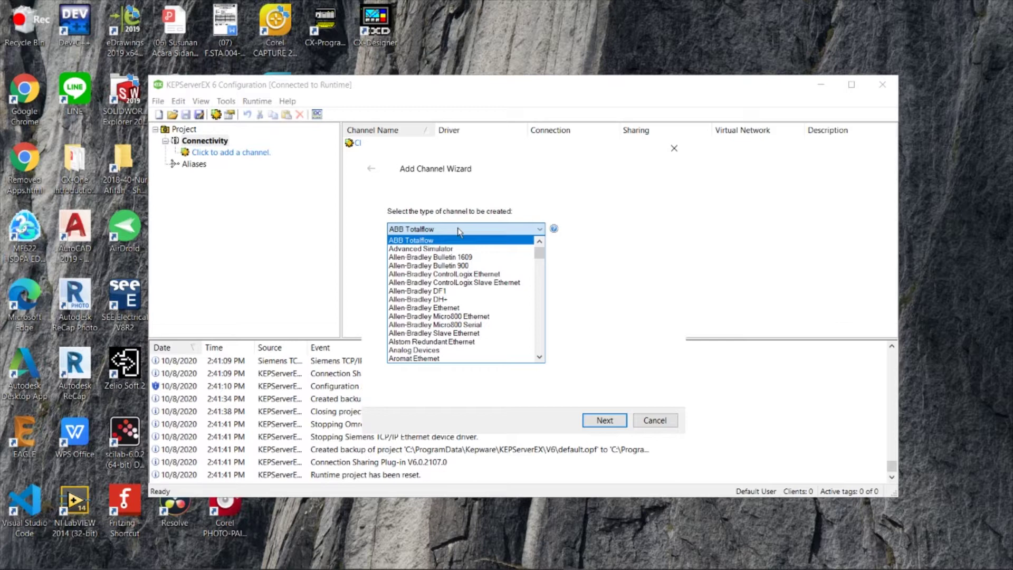
{"action": "key", "text": "o"}
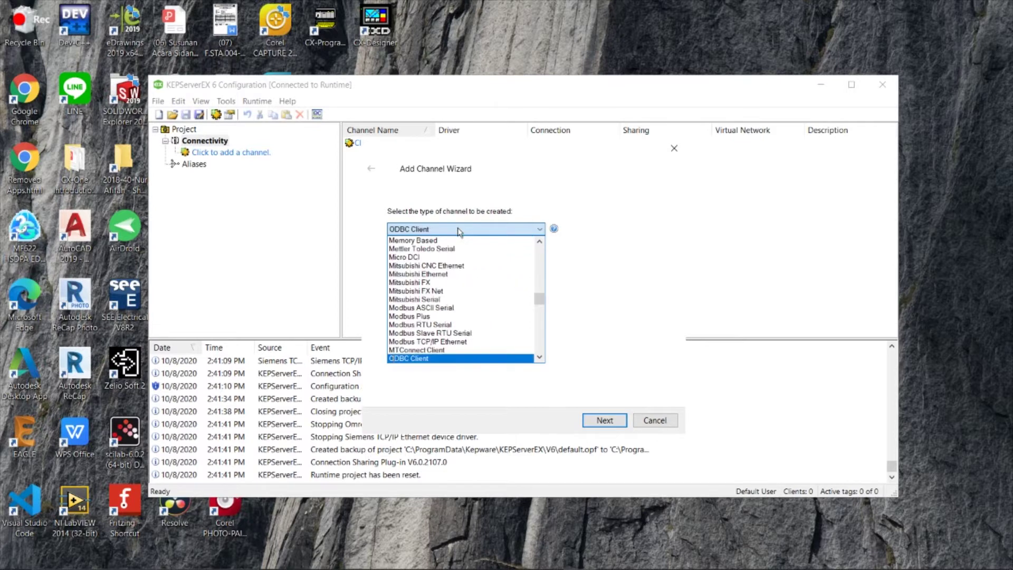
{"action": "key", "text": "Down"}
{"action": "key", "text": "Down"}
{"action": "key", "text": "Down"}
{"action": "key", "text": "Down"}
{"action": "key", "text": "Down"}
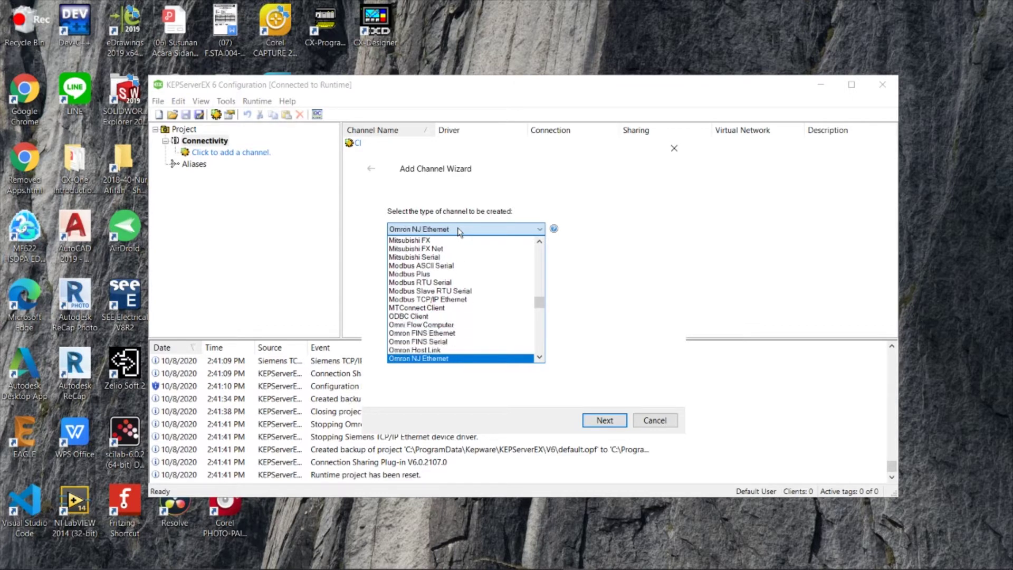
{"action": "key", "text": "Up"}
{"action": "key", "text": "Up"}
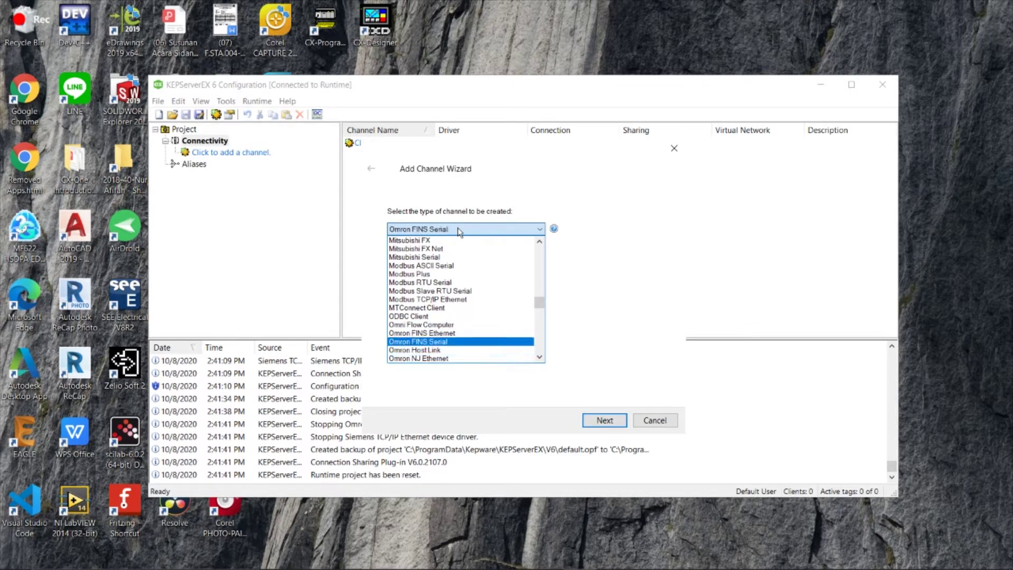
{"action": "key", "text": "Up"}
{"action": "key", "text": "Return"}
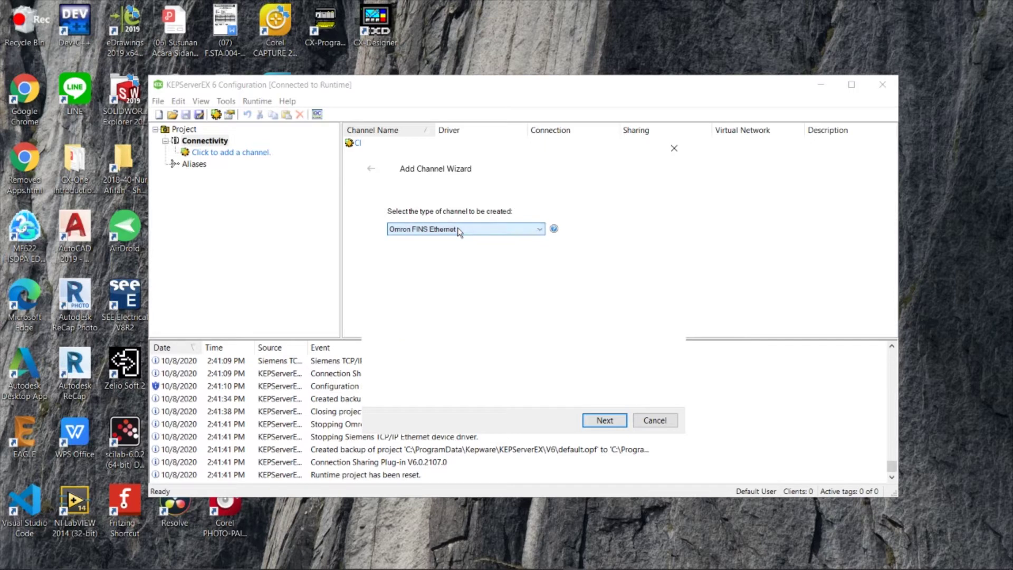
{"action": "left_click", "coordinate": [603, 421]}
Name the new channel OMRON and continue to its network adapter setting.
{"action": "left_click", "coordinate": [603, 421]}
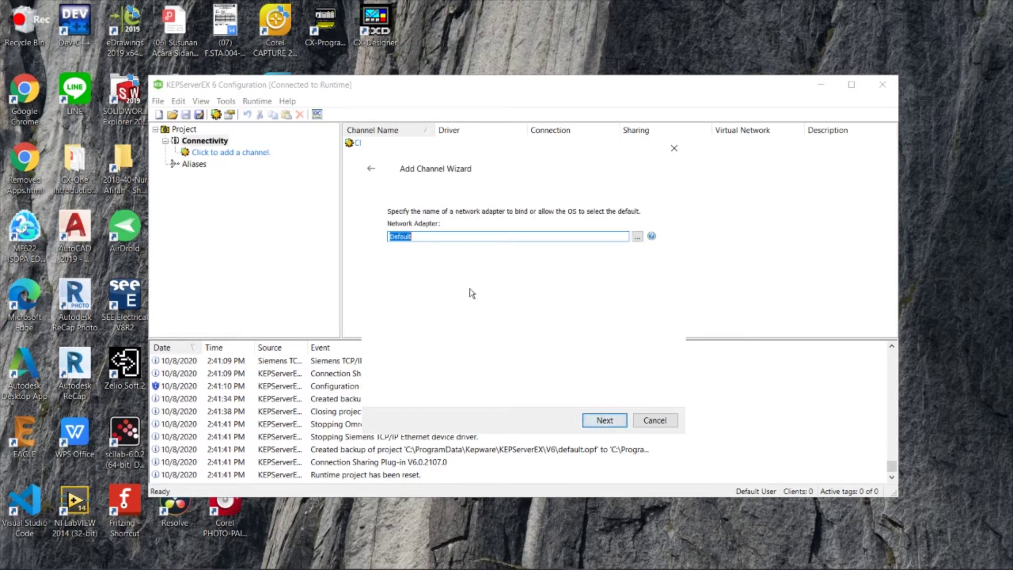
{"action": "left_click", "coordinate": [371, 169]}
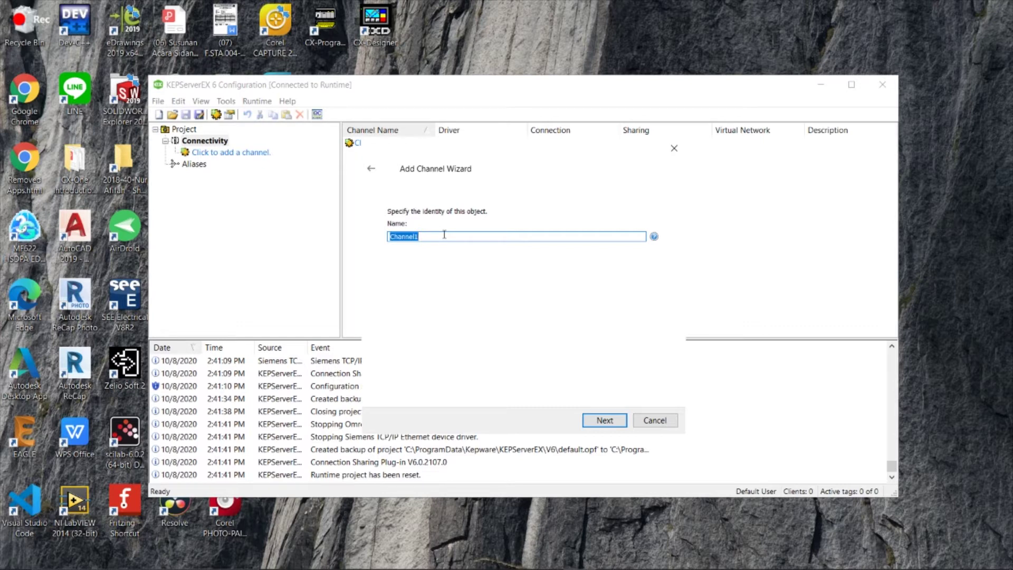
{"action": "type", "text": "oM"}
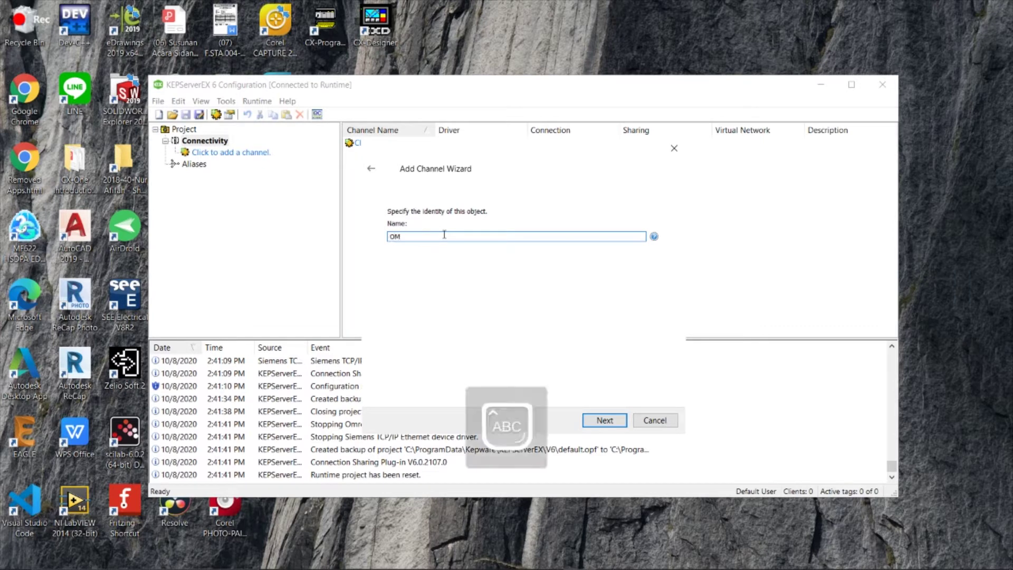
{"action": "type", "text": "RON"}
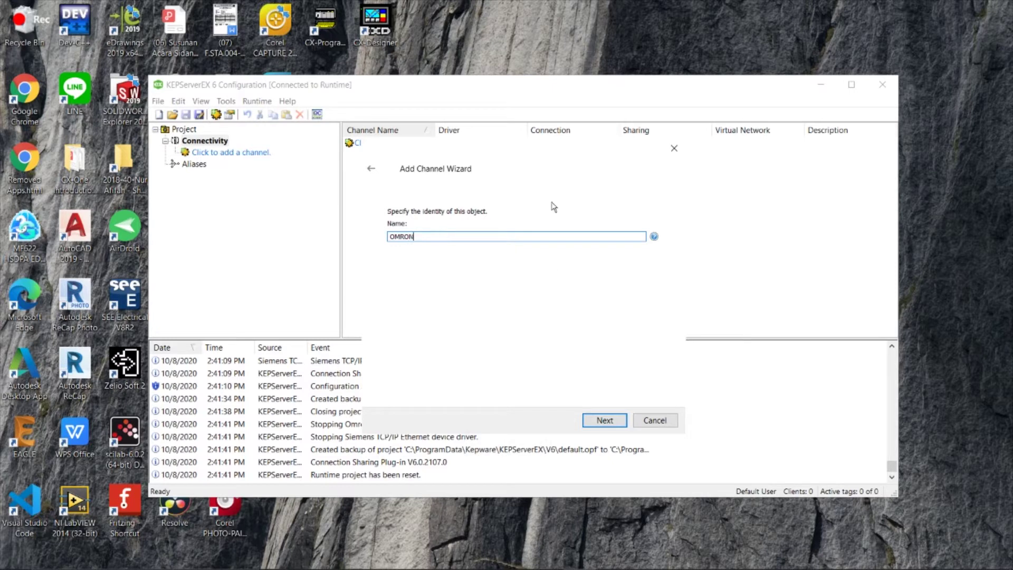
{"action": "left_click", "coordinate": [603, 422]}
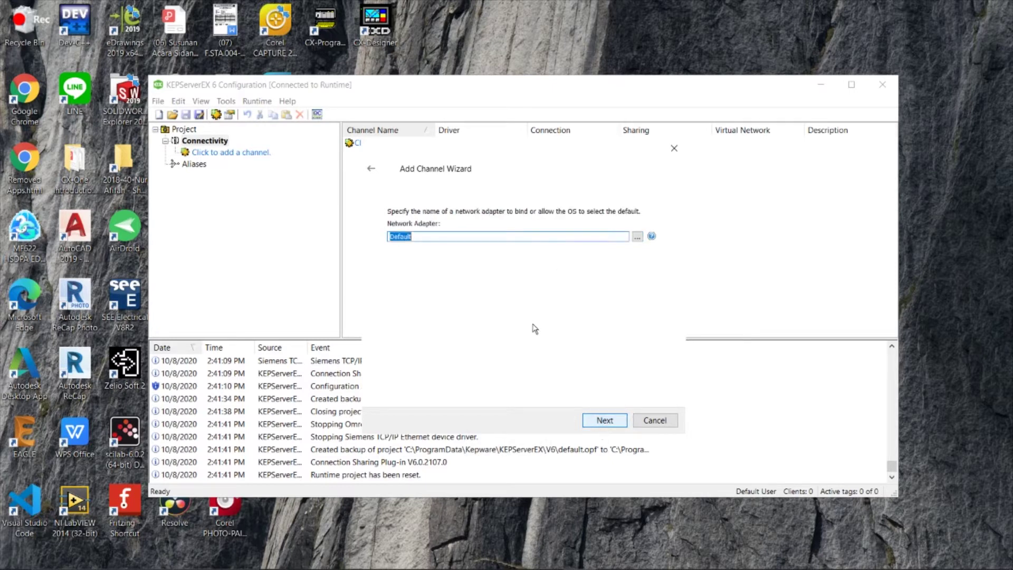
Bind the channel to the network adapter Realtek PCIe GBE Family Controller 1 at 192.168.10.33.
{"action": "left_click", "coordinate": [638, 236]}
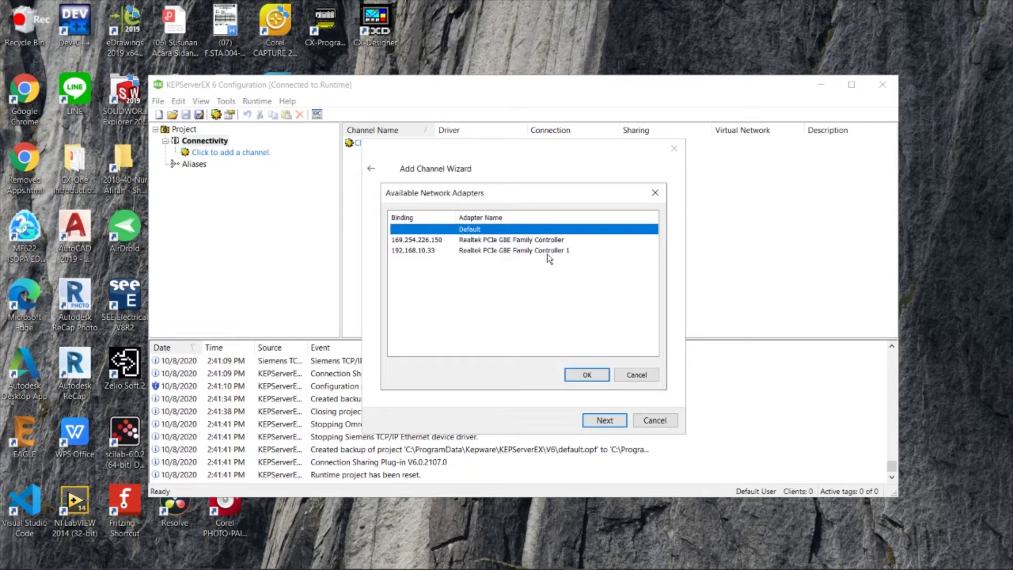
{"action": "left_click", "coordinate": [422, 251]}
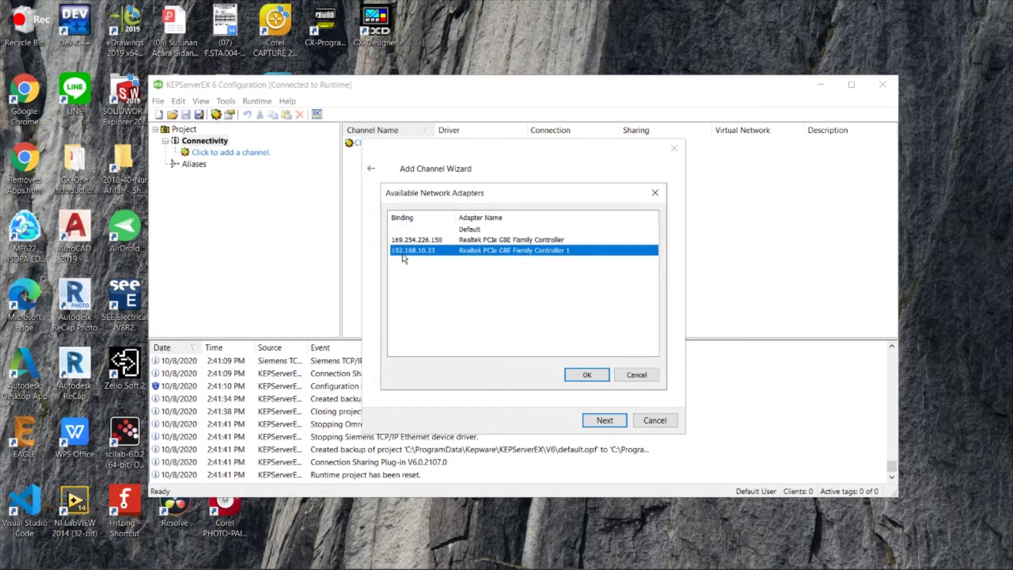
{"action": "left_click", "coordinate": [593, 377]}
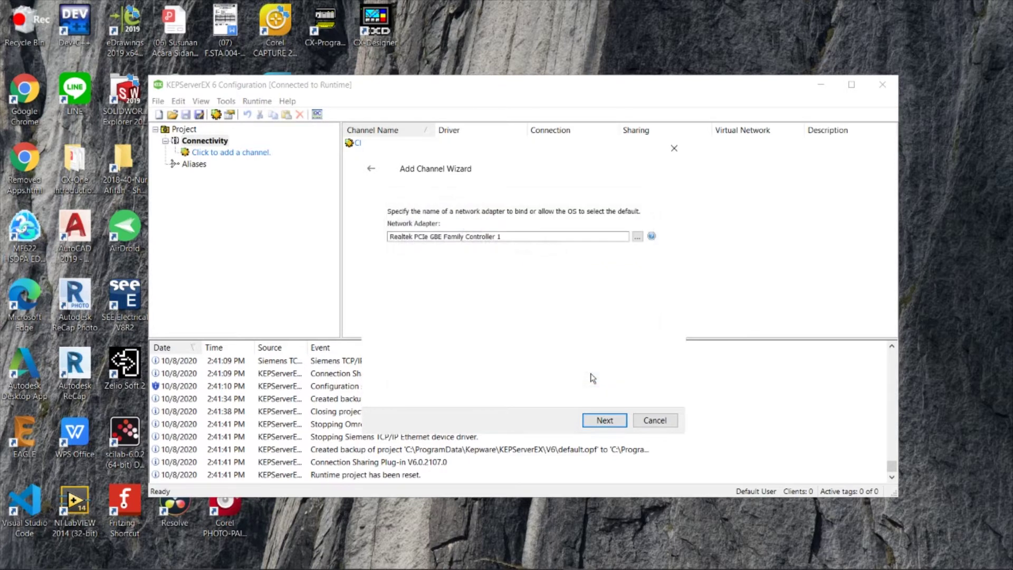
{"action": "left_click", "coordinate": [607, 422]}
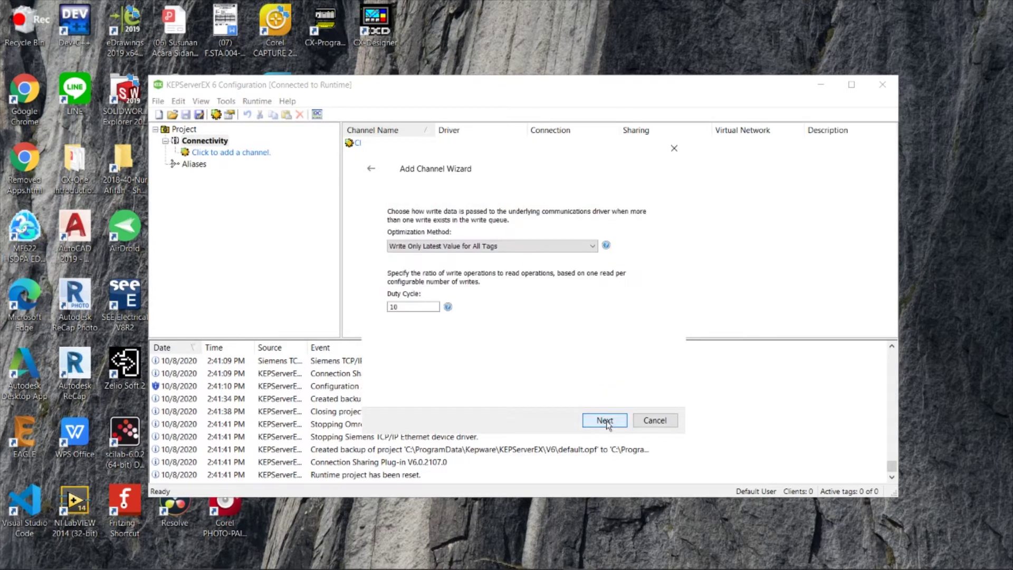
Set the channel's write optimization method to Write All Values for All Tags, keeping the duty cycle at 10.
{"action": "left_click", "coordinate": [522, 248]}
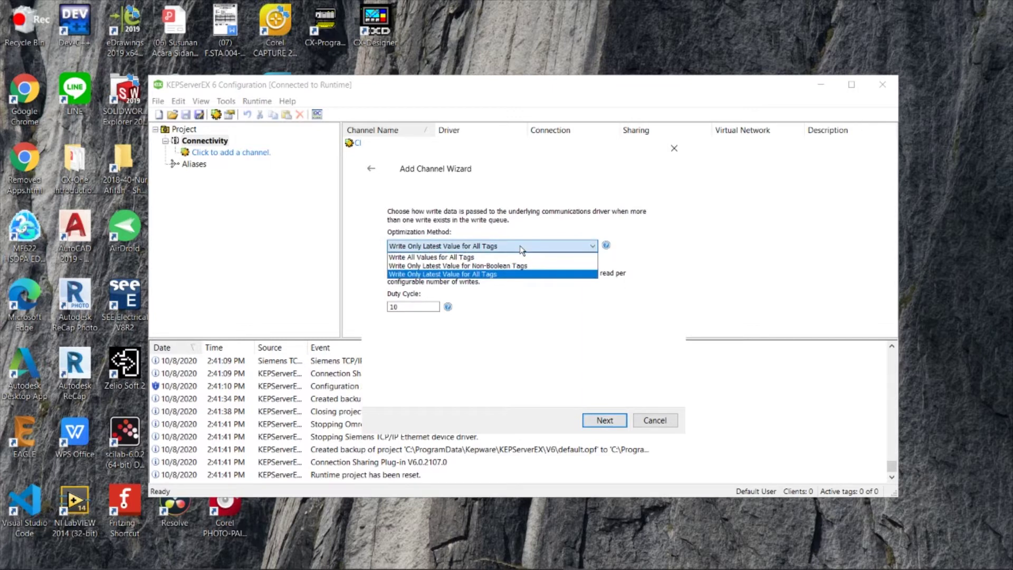
{"action": "left_click", "coordinate": [451, 258]}
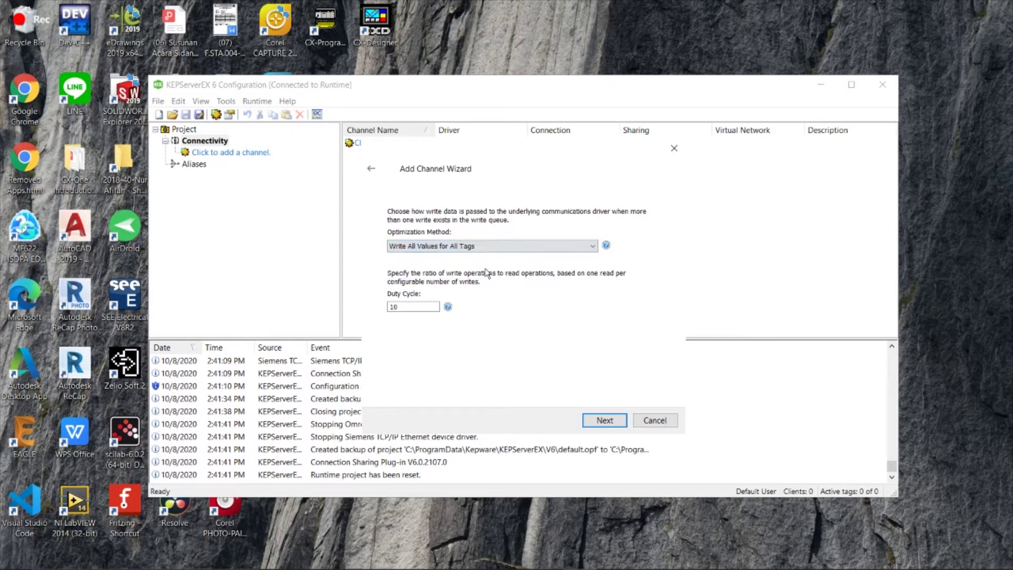
{"action": "left_click", "coordinate": [604, 421]}
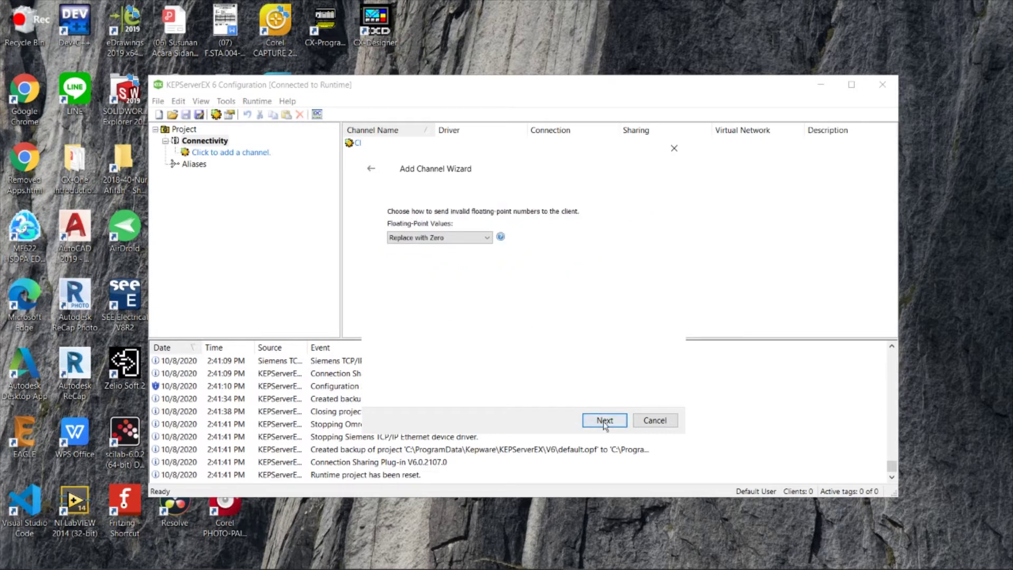
Keep Replace with Zero for invalid floating-point values and port 9600, and finish creating the OMRON channel.
{"action": "left_click", "coordinate": [481, 238]}
{"action": "left_click", "coordinate": [482, 240]}
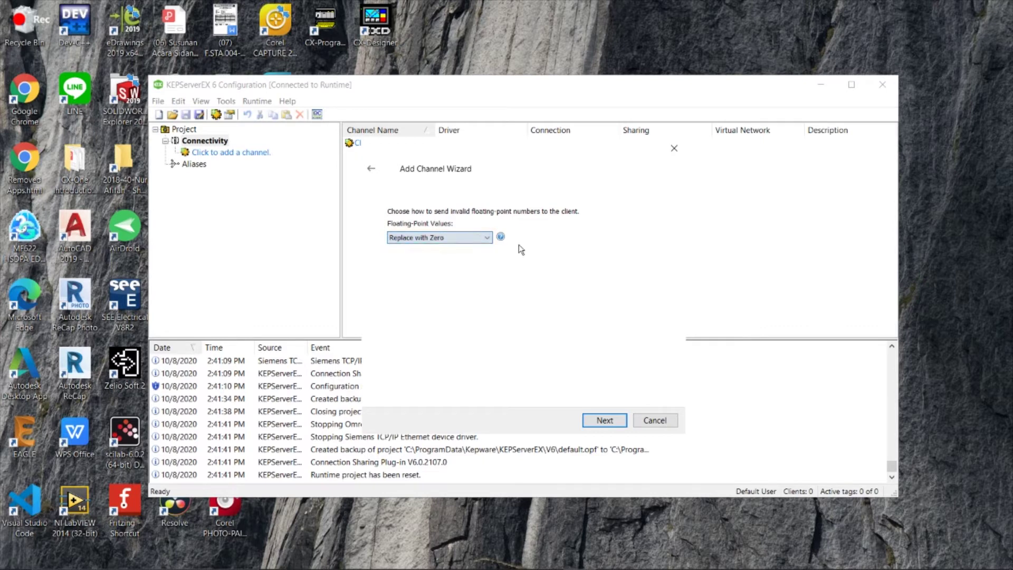
{"action": "left_click", "coordinate": [598, 421]}
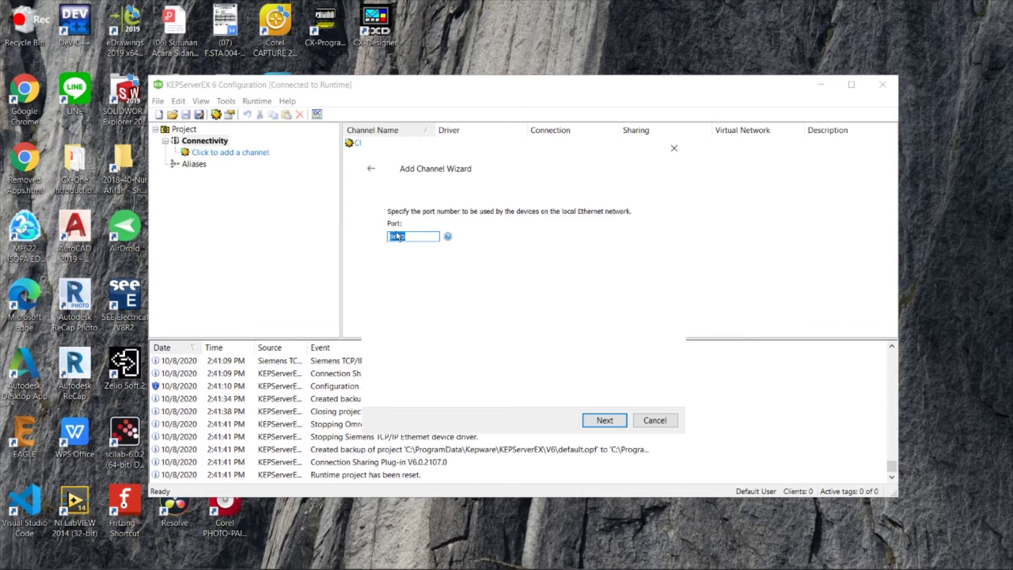
{"action": "left_click", "coordinate": [605, 420]}
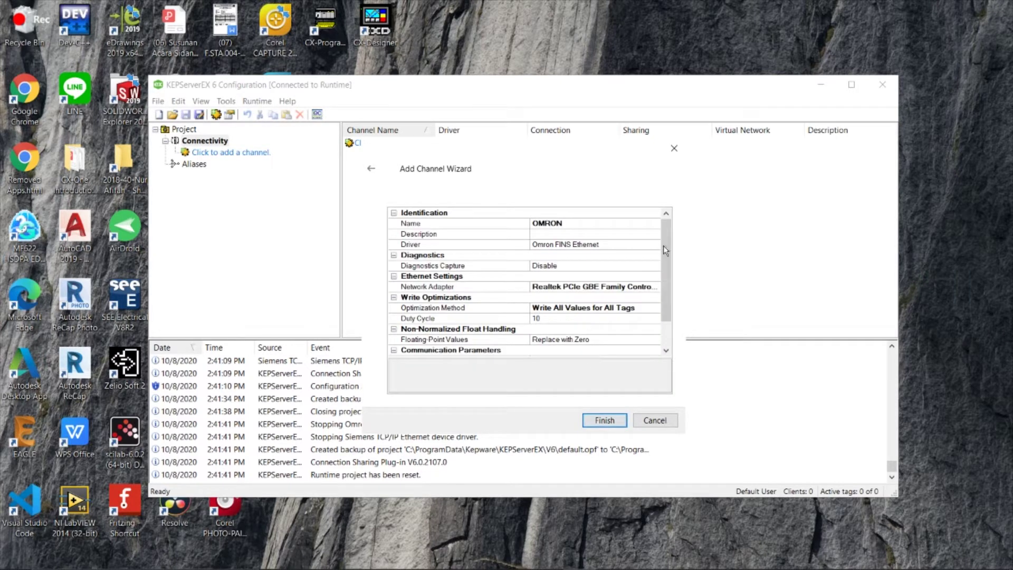
{"action": "left_click_drag", "start_coordinate": [662, 236], "coordinate": [663, 257]}
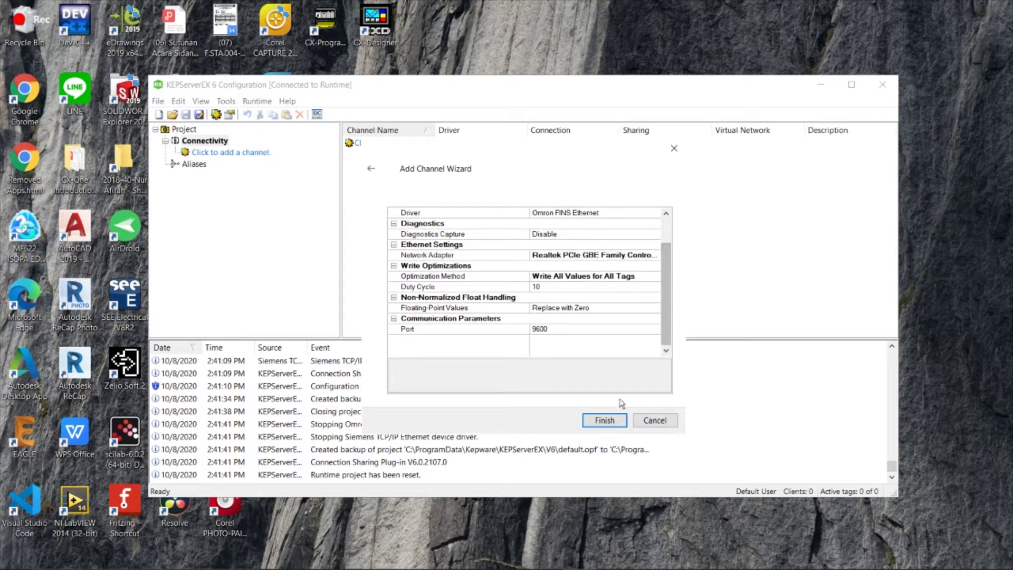
{"action": "left_click", "coordinate": [604, 421]}
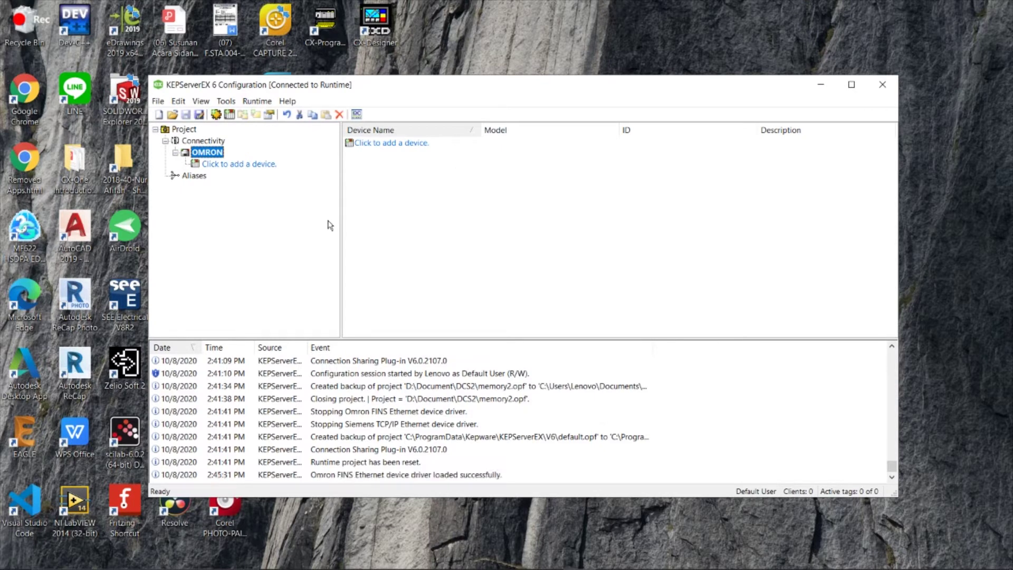
Add a device named CP1H1 to the OMRON channel and set its model to CS1.
{"action": "left_click", "coordinate": [231, 163]}
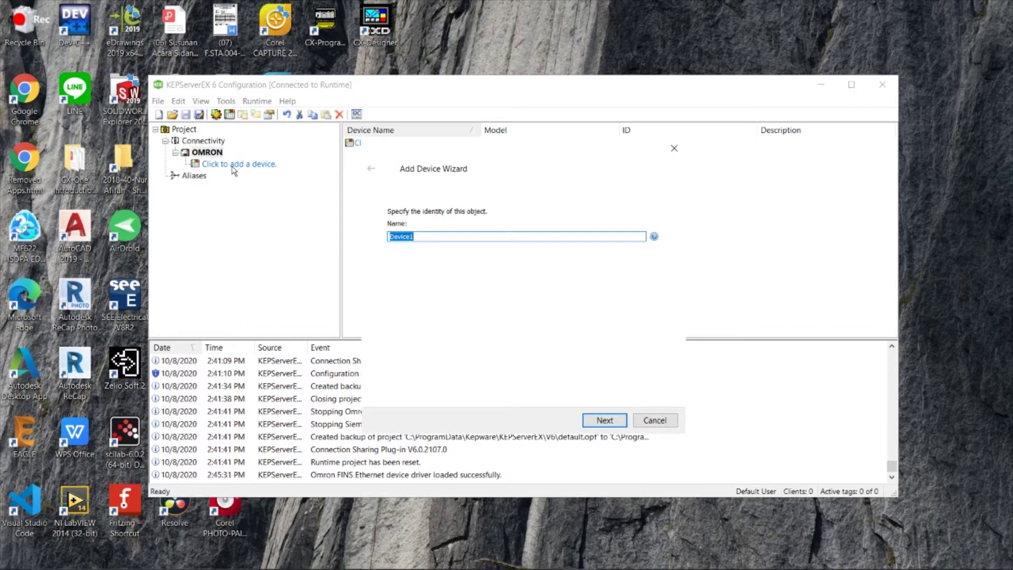
{"action": "type", "text": "CP1H1"}
{"action": "left_click", "coordinate": [604, 424]}
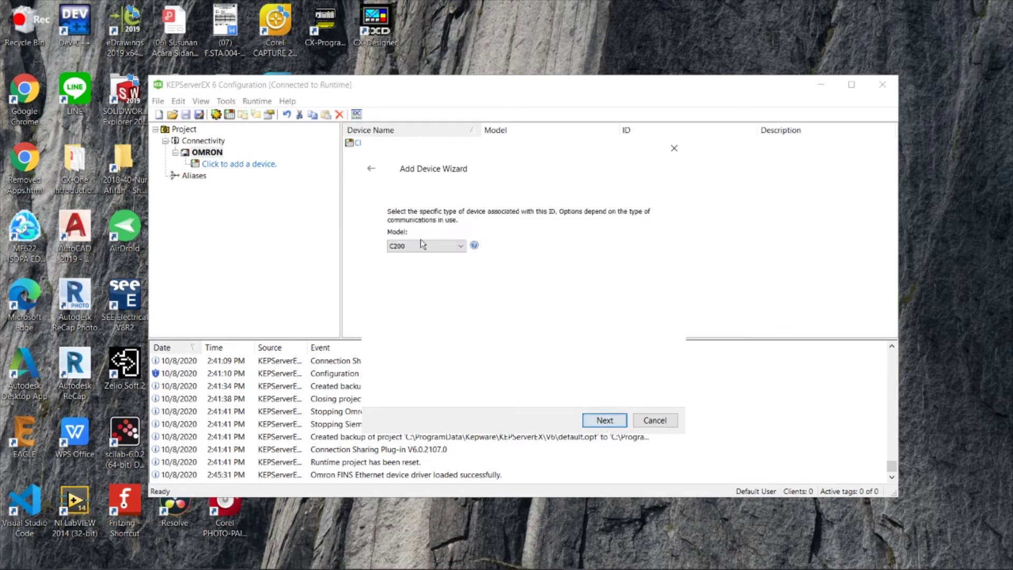
{"action": "left_click", "coordinate": [442, 250]}
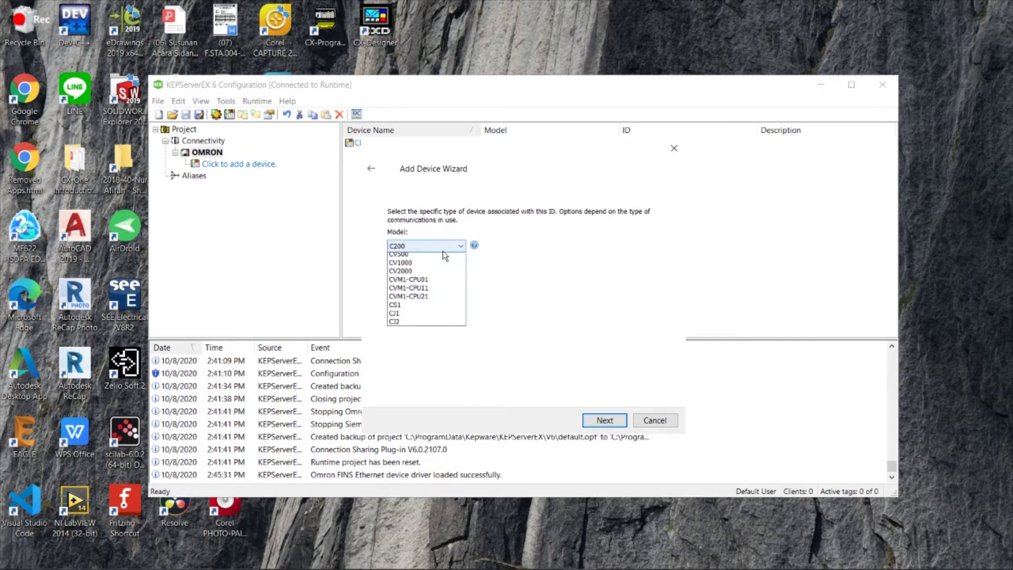
{"action": "left_click", "coordinate": [422, 342]}
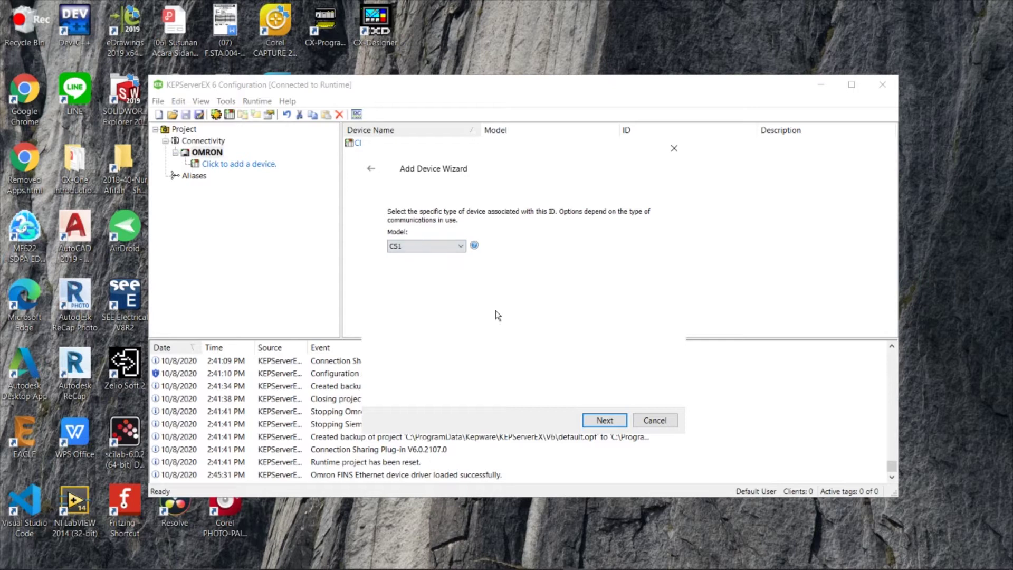
{"action": "left_click", "coordinate": [603, 421]}
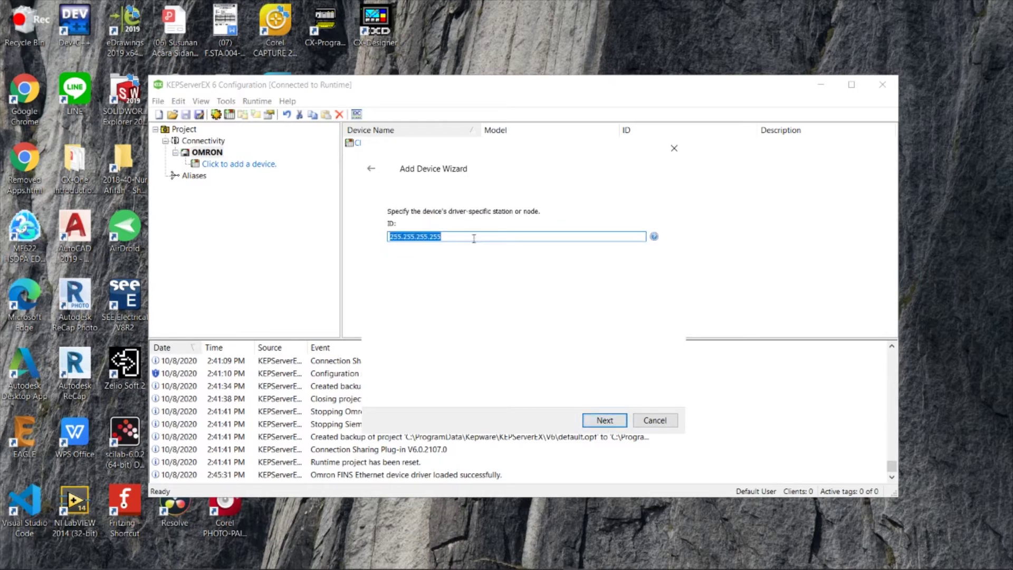
Set the device ID to 192.168.10.16 and keep the scan mode at Respect Client-Specified Scan Rate.
{"action": "type", "text": "192.168.10.16"}
{"action": "left_click", "coordinate": [606, 421]}
{"action": "left_click", "coordinate": [524, 238]}
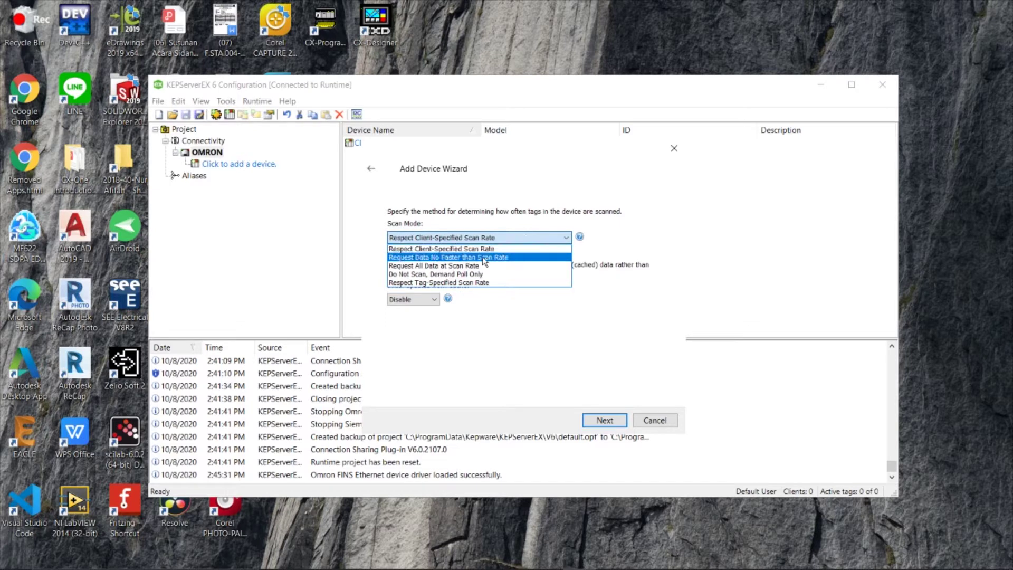
{"action": "left_click", "coordinate": [647, 222]}
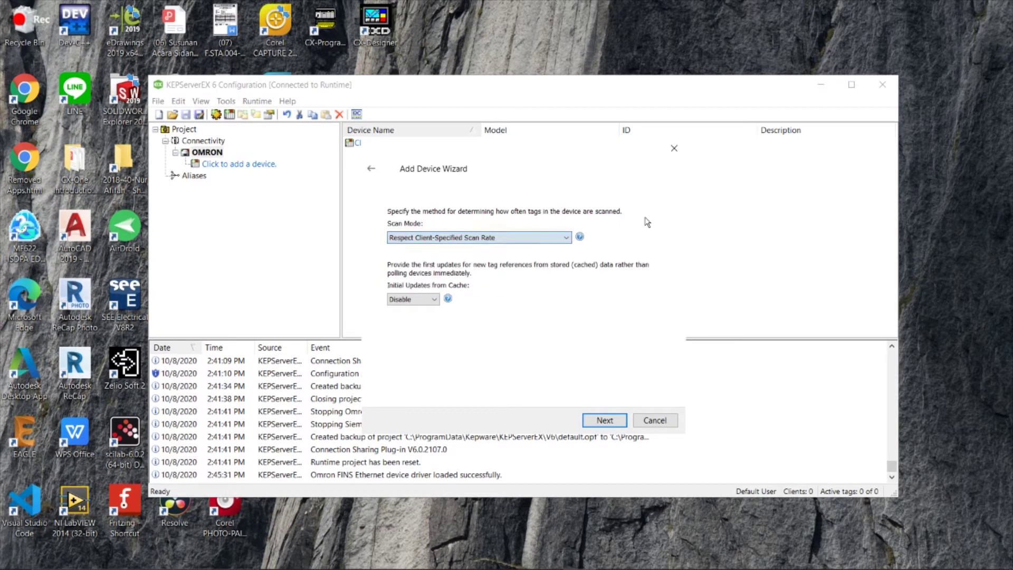
{"action": "left_click", "coordinate": [607, 423]}
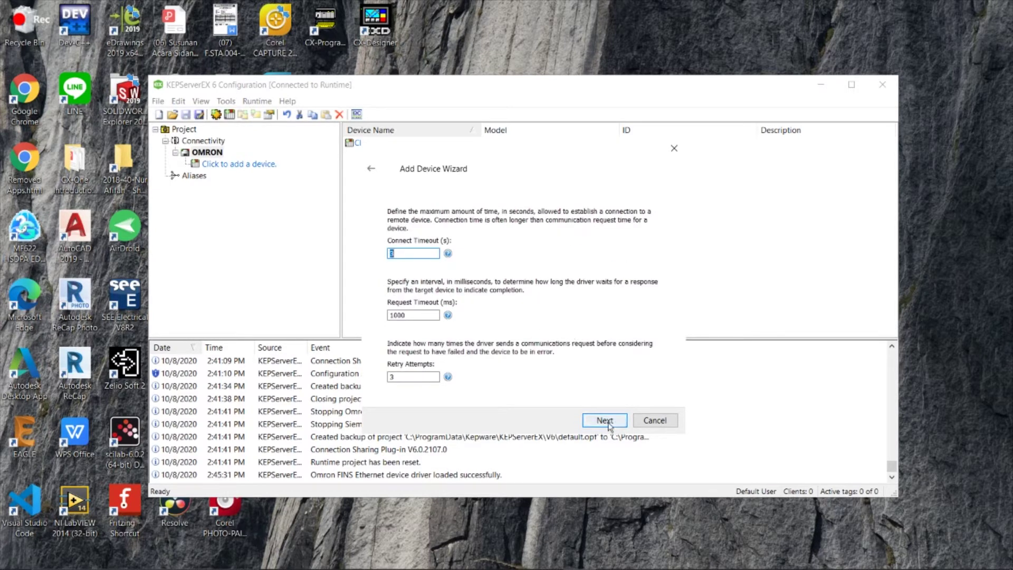
Accept the default timeouts, disabled demotion and 512-byte request size, keeping CS and TS writes at Fail Write, Log Message.
{"action": "left_click", "coordinate": [604, 420]}
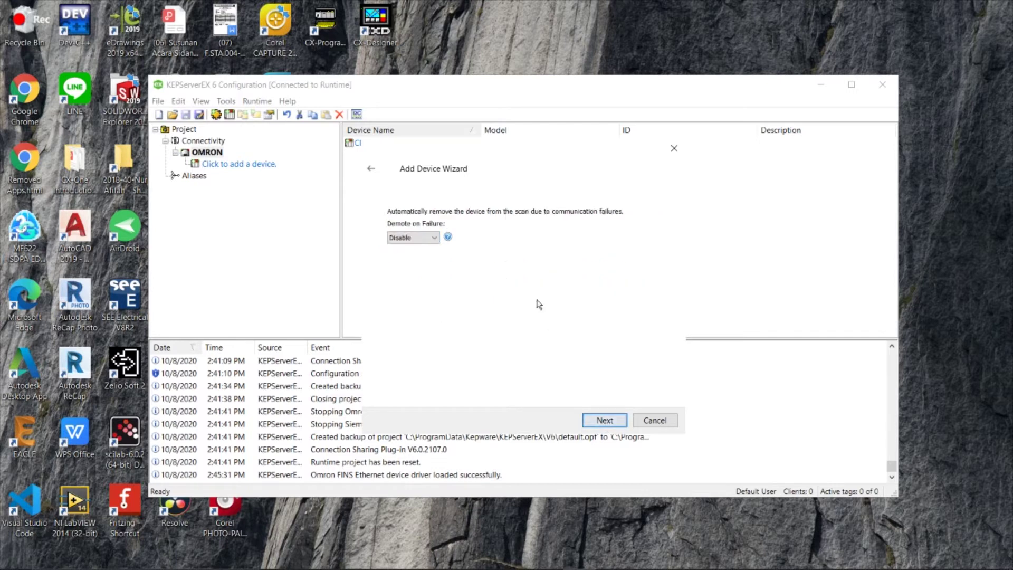
{"action": "left_click", "coordinate": [603, 423]}
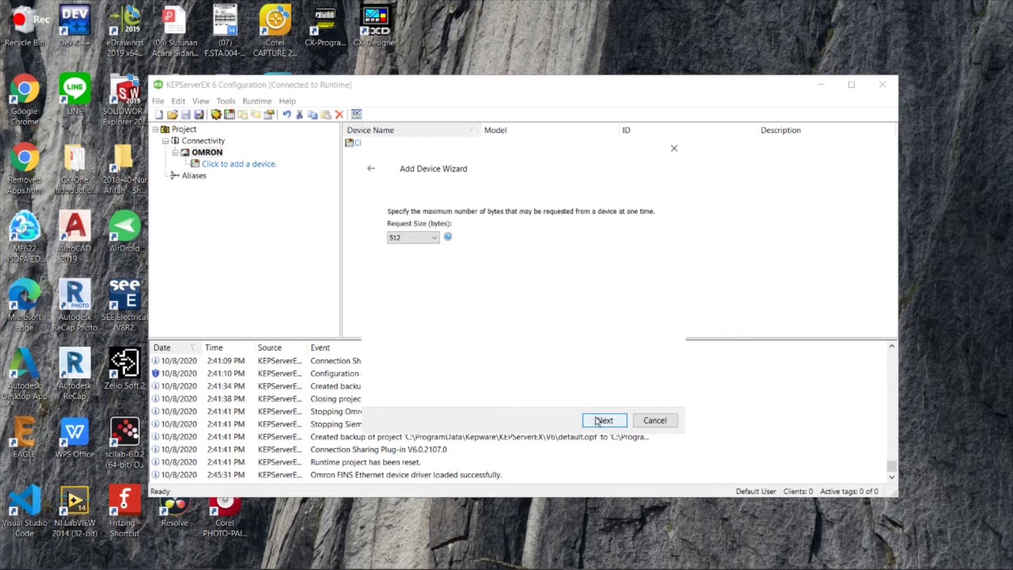
{"action": "left_click", "coordinate": [598, 421]}
{"action": "left_click", "coordinate": [538, 250]}
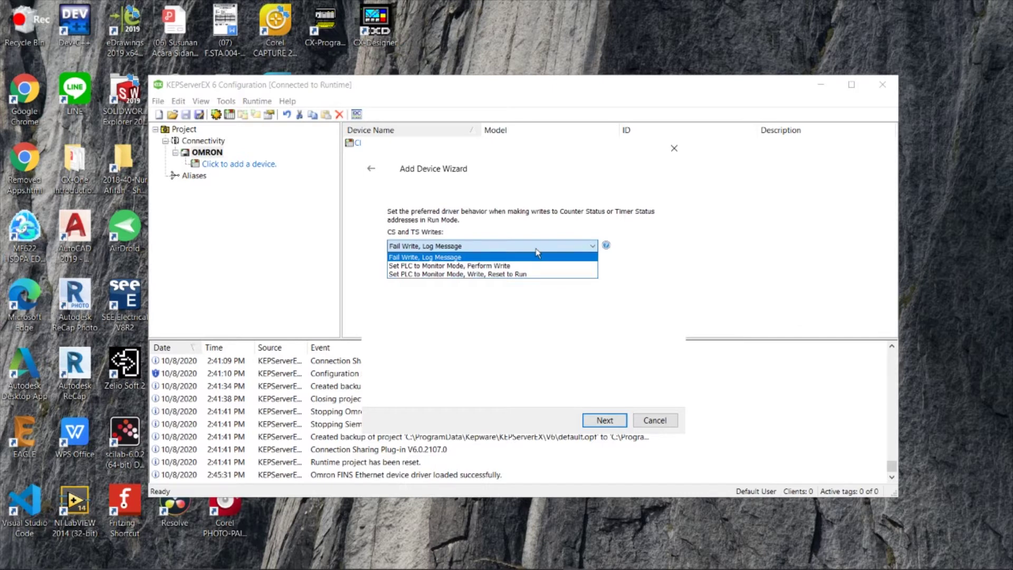
{"action": "left_click", "coordinate": [536, 250]}
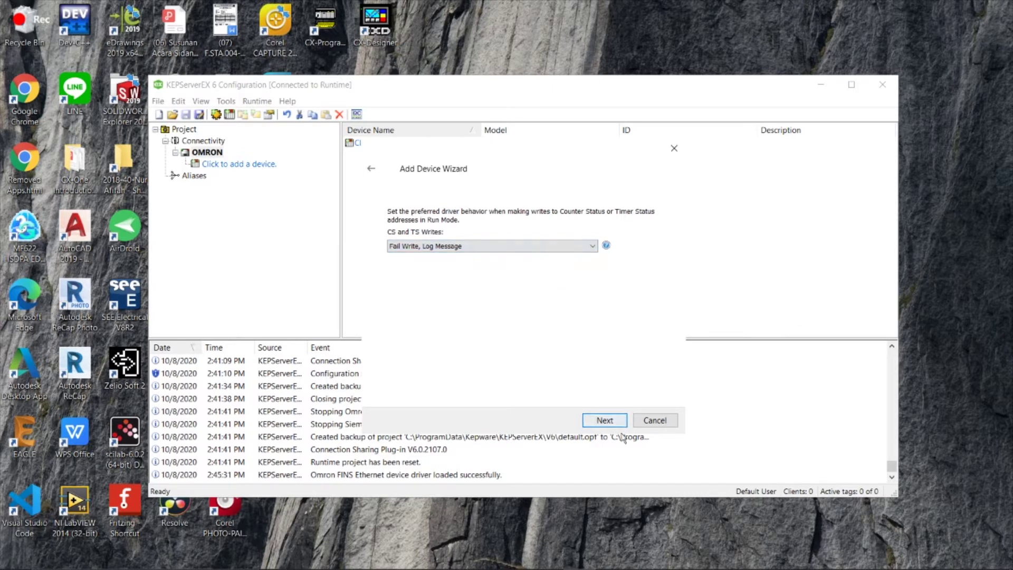
{"action": "left_click", "coordinate": [605, 420]}
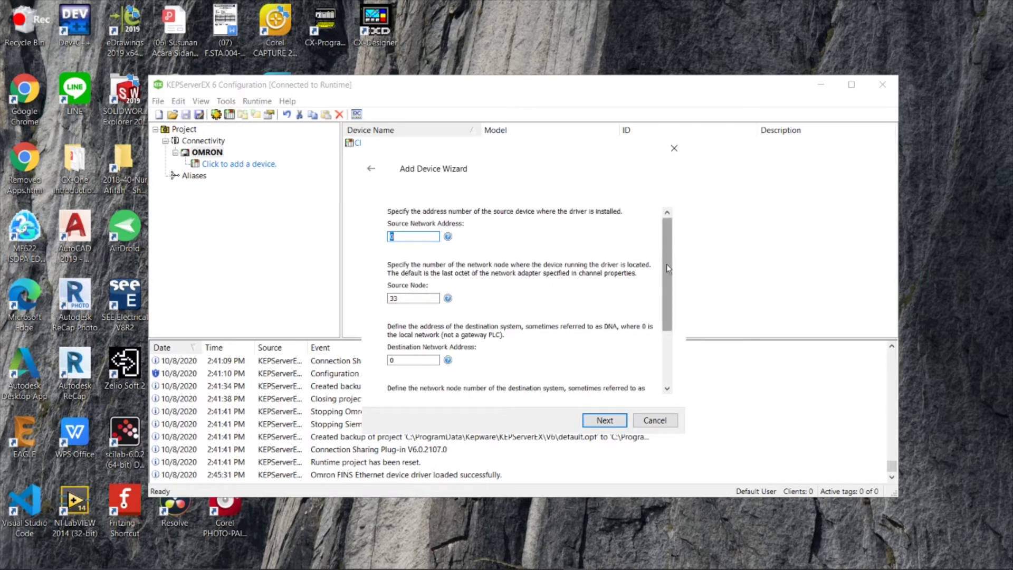
Accept the FINS network settings with source node 33 and destination node 16, and finish creating device CP1H1.
{"action": "left_click_drag", "start_coordinate": [666, 264], "coordinate": [666, 312]}
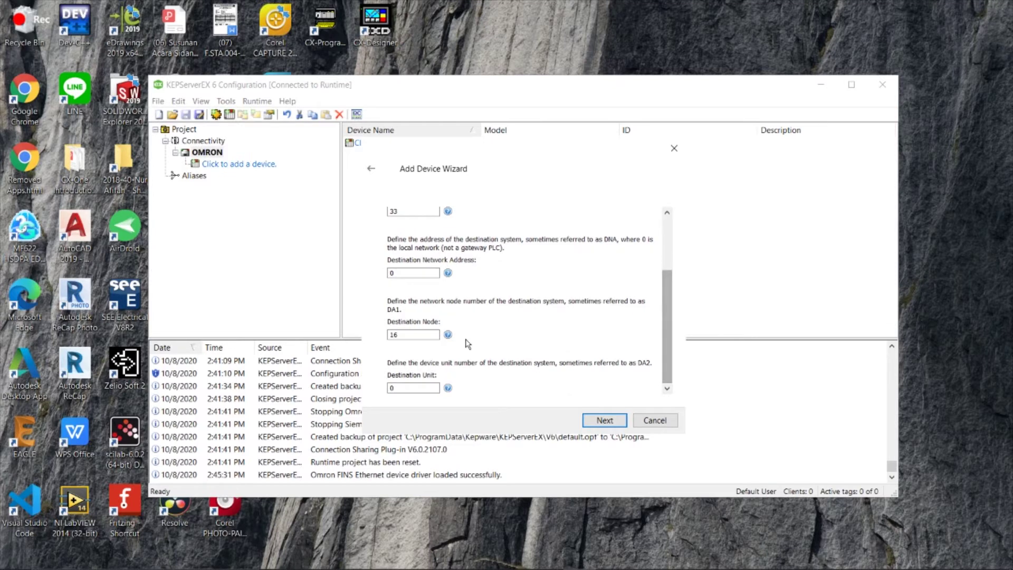
{"action": "left_click", "coordinate": [605, 420]}
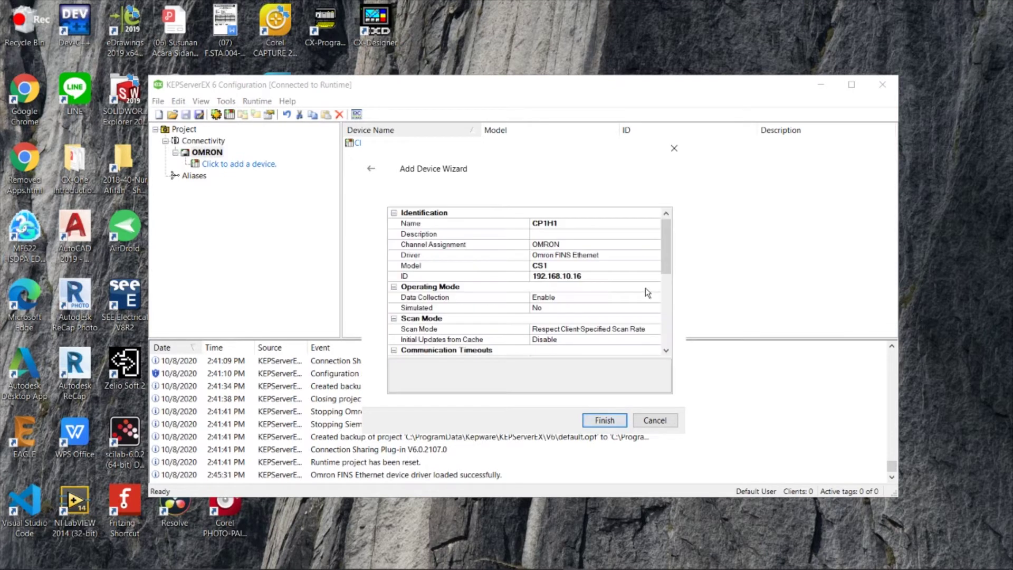
{"action": "left_click_drag", "start_coordinate": [665, 254], "coordinate": [669, 323]}
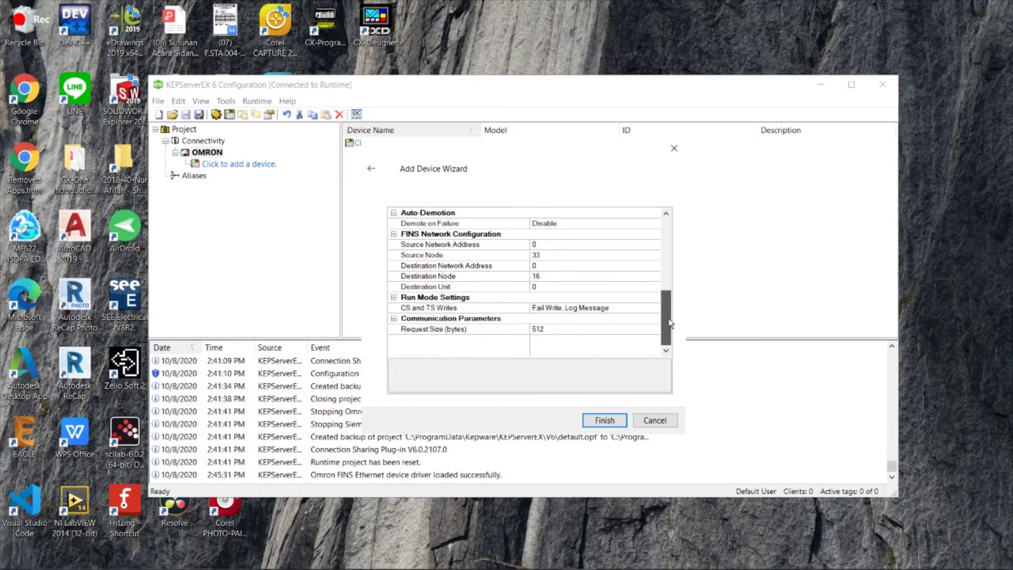
{"action": "left_click", "coordinate": [607, 422]}
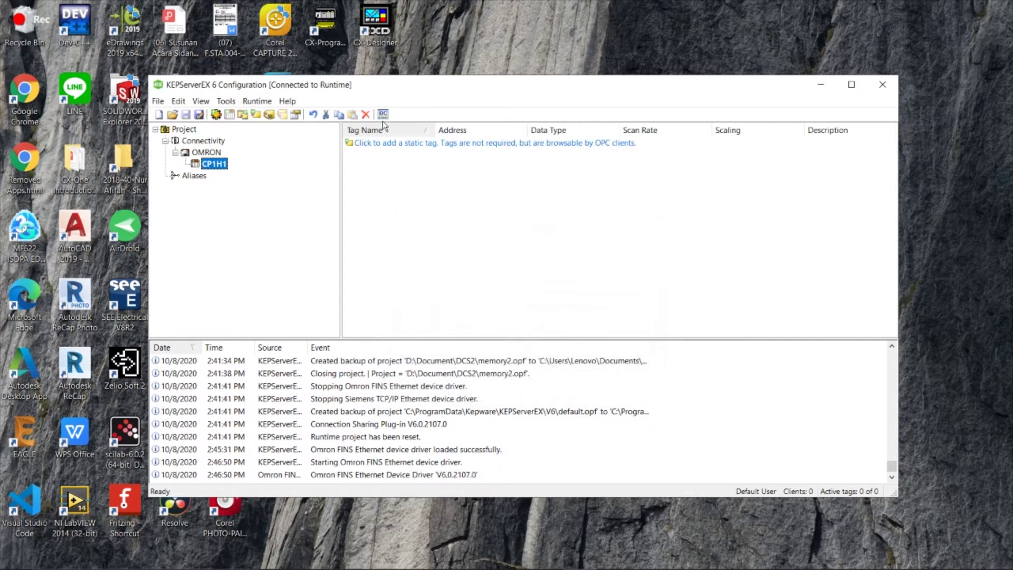
Add a static tag named START1 to CP1H1 with address CIO0001.00 and data type Boolean.
{"action": "left_click", "coordinate": [401, 143]}
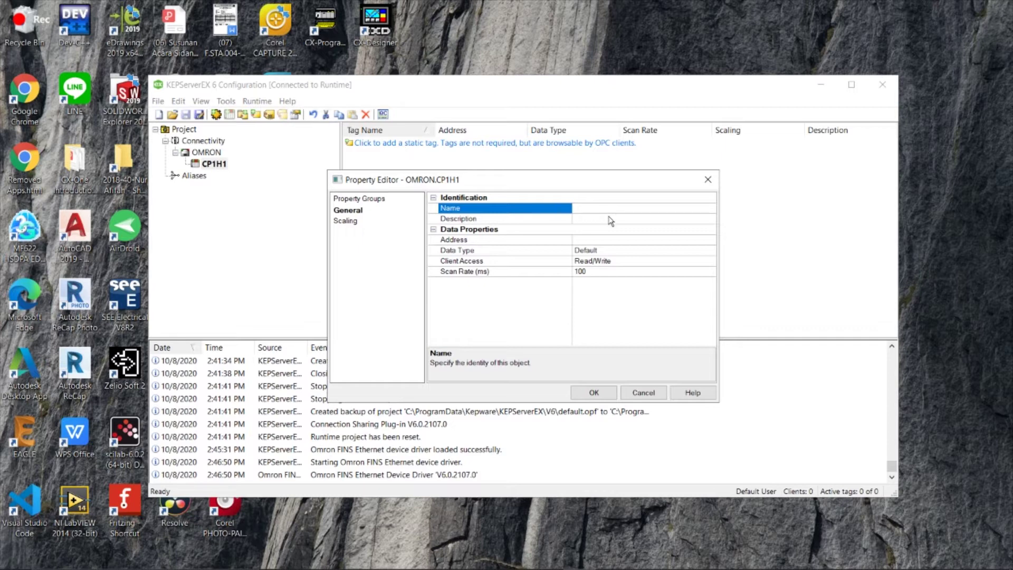
{"action": "type", "text": "START1"}
{"action": "left_click", "coordinate": [599, 226]}
{"action": "left_click", "coordinate": [600, 240]}
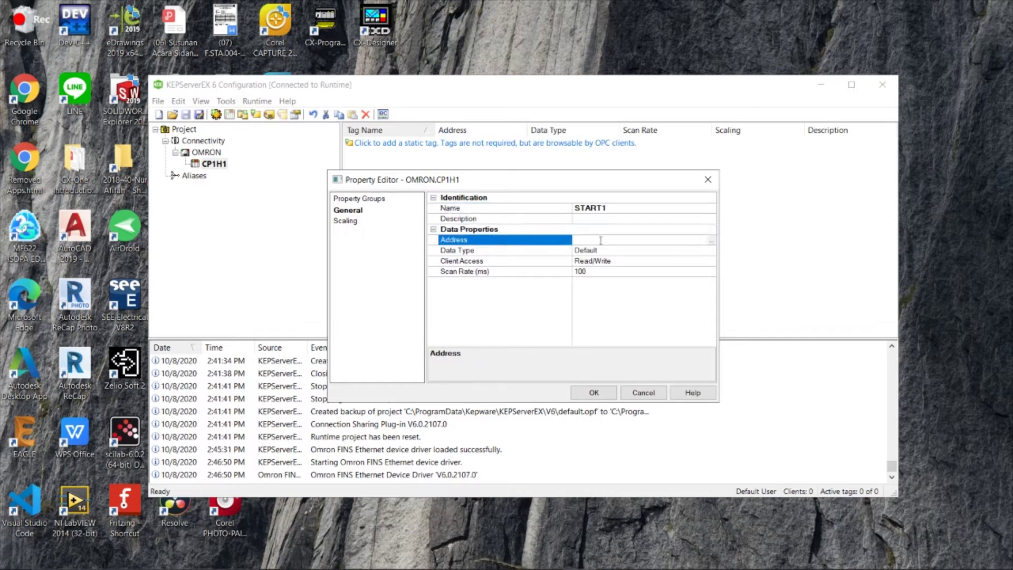
{"action": "type", "text": "CIO0000"}
{"action": "key", "text": "BackSpace"}
{"action": "type", "text": "1"}
{"action": "left_click", "coordinate": [629, 251]}
{"action": "left_click", "coordinate": [711, 252]}
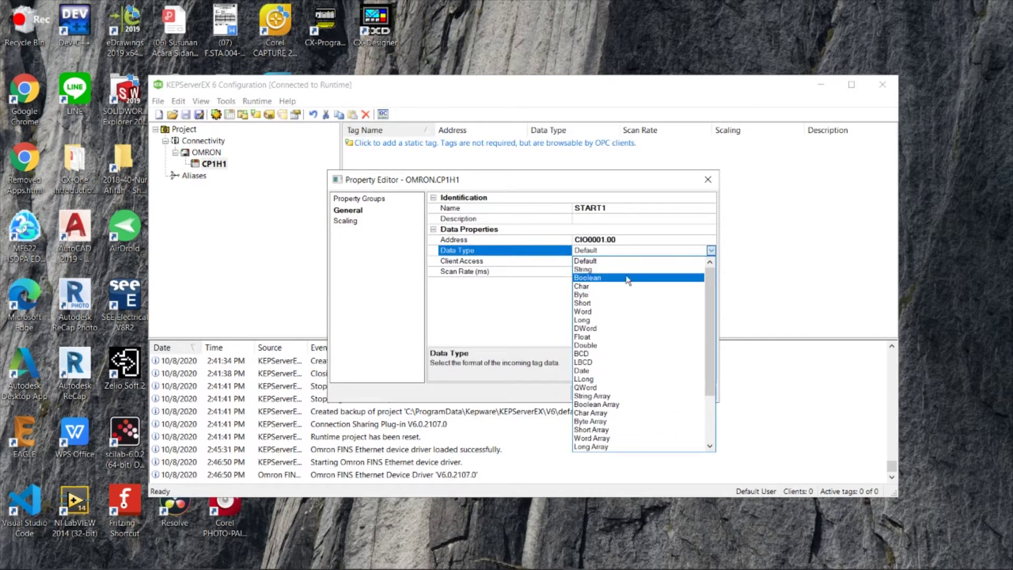
{"action": "left_click", "coordinate": [628, 278]}
{"action": "left_click", "coordinate": [594, 392]}
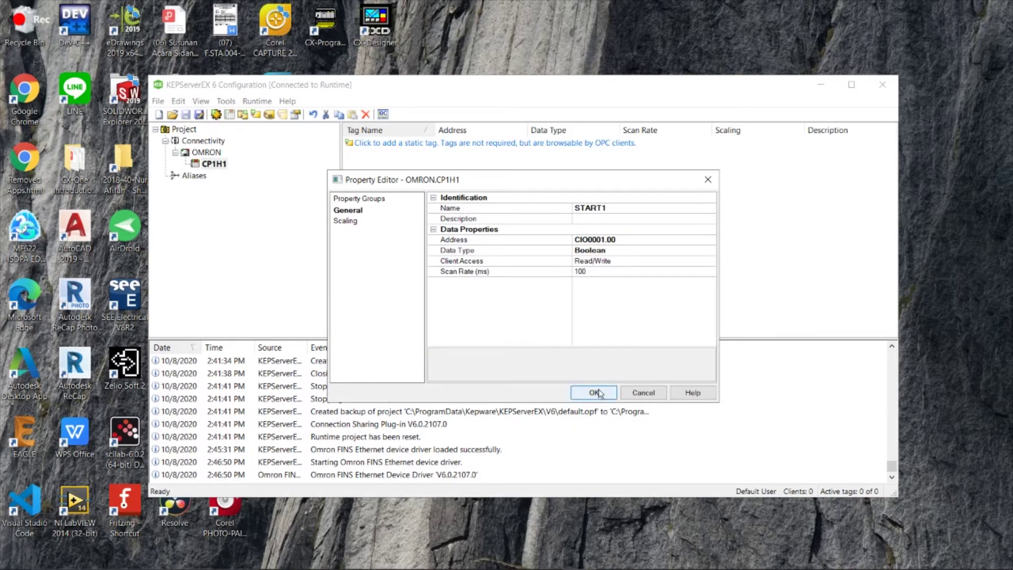
Add a tag named STOP1 to CP1H1 with address CIO0001.01 and data type Boolean.
{"action": "double_click", "coordinate": [499, 203]}
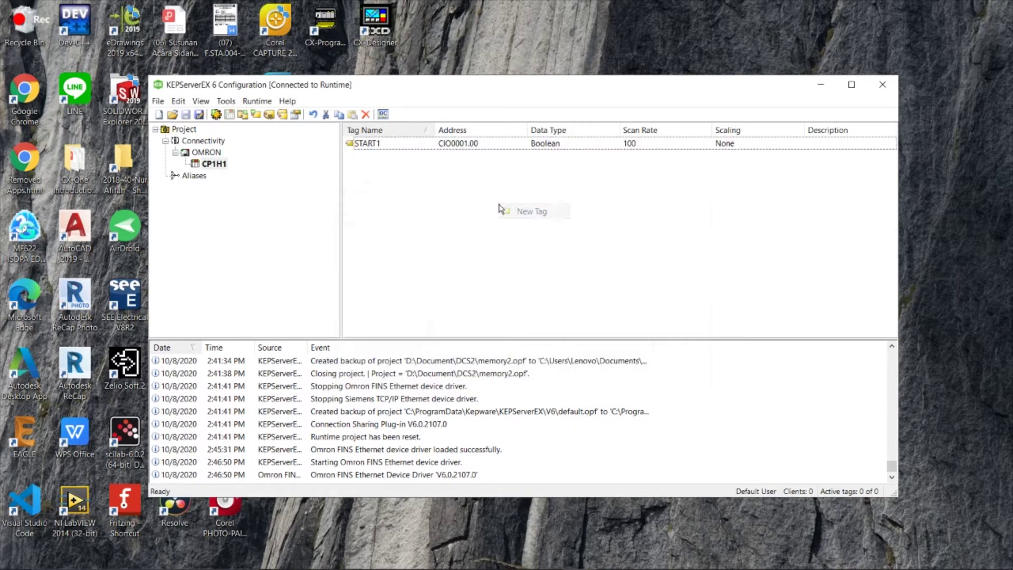
{"action": "type", "text": "STOP1"}
{"action": "left_click", "coordinate": [591, 240]}
{"action": "type", "text": "ciO0001.01"}
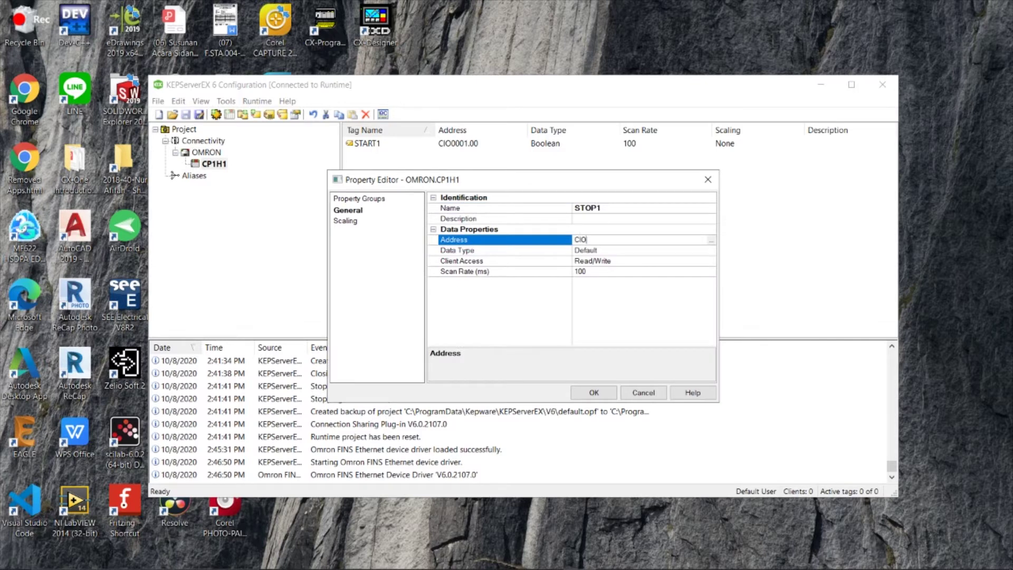
{"action": "left_click", "coordinate": [712, 251]}
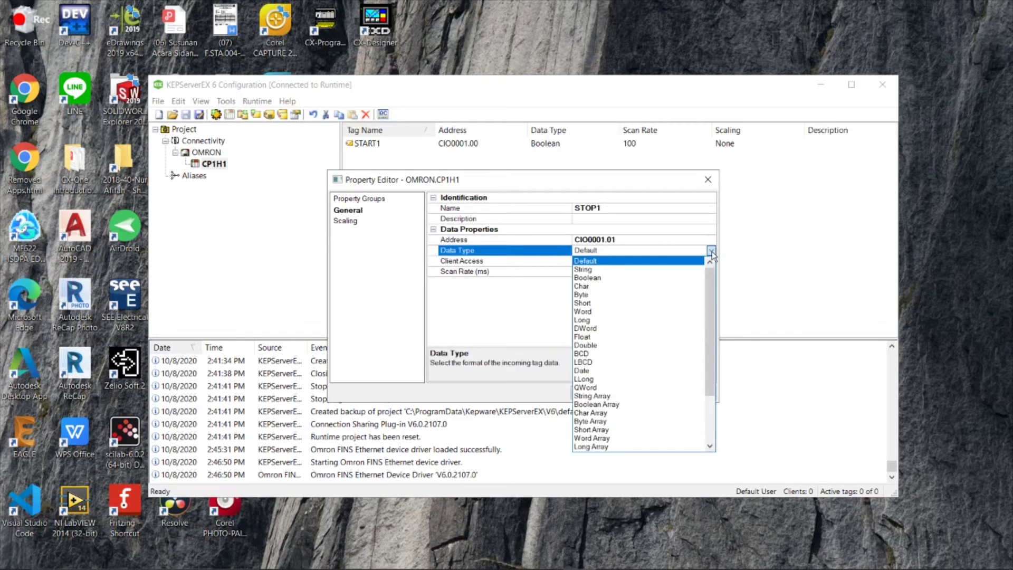
{"action": "left_click", "coordinate": [591, 280]}
{"action": "left_click", "coordinate": [593, 392]}
Add a tag named LAMPU1 to CP1H1 with address CIO0101.02 and data type Boolean.
{"action": "double_click", "coordinate": [597, 237]}
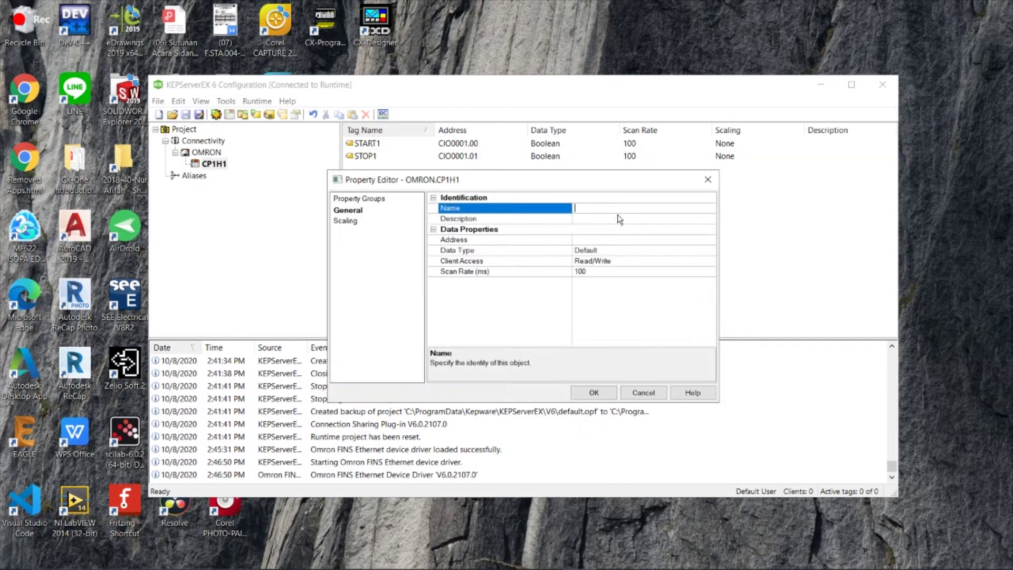
{"action": "type", "text": "LAMPU1"}
{"action": "key", "text": "Return"}
{"action": "left_click", "coordinate": [589, 239]}
{"action": "type", "text": "CIO0101.02"}
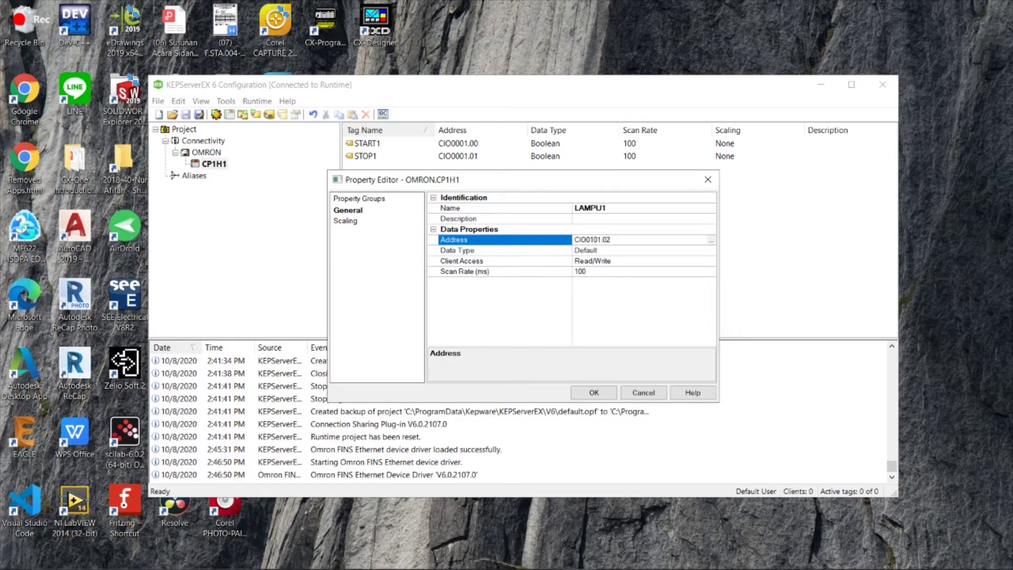
{"action": "left_click", "coordinate": [711, 250]}
{"action": "left_click", "coordinate": [587, 278]}
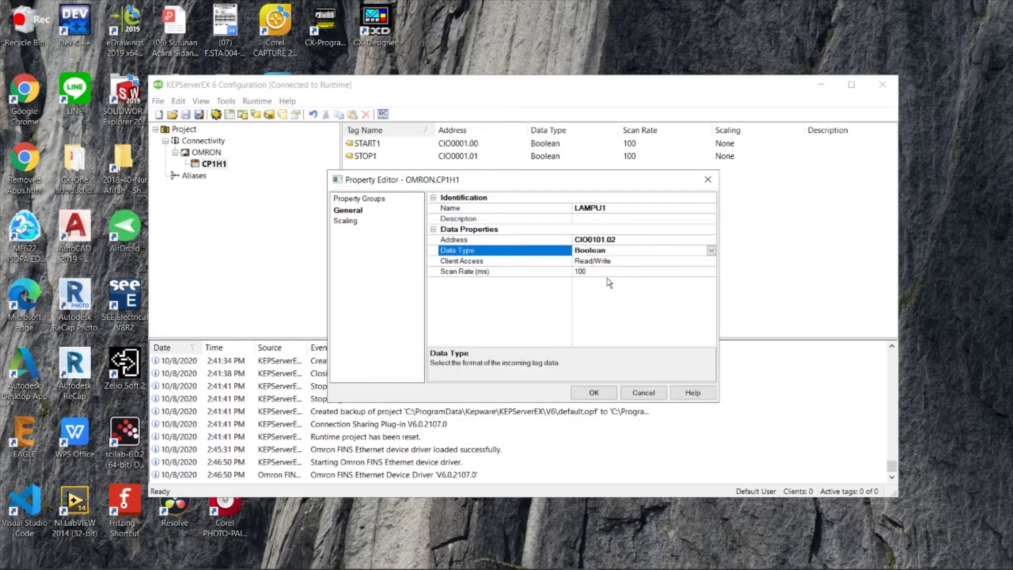
{"action": "left_click", "coordinate": [588, 391]}
{"action": "left_click", "coordinate": [486, 259]}
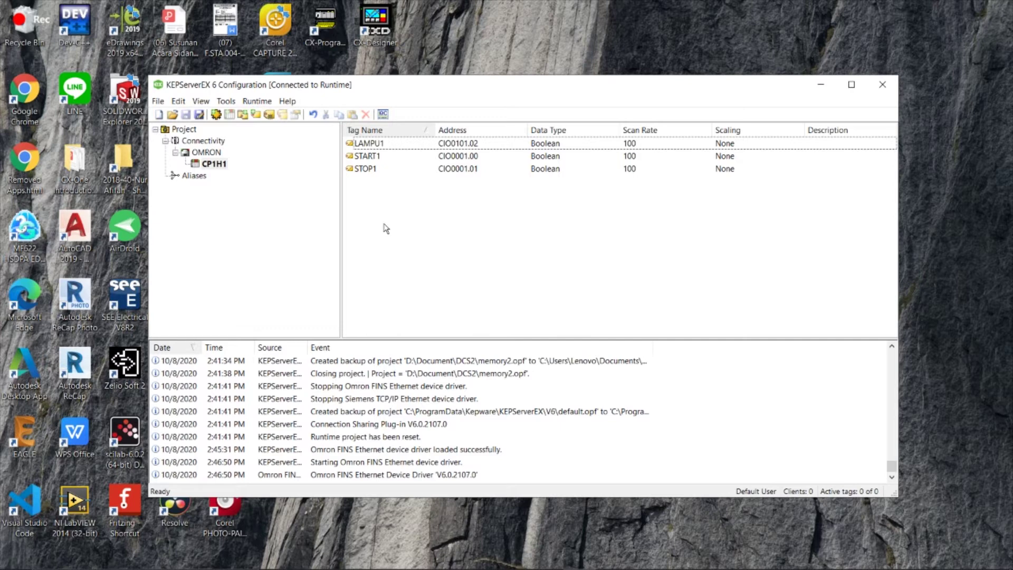
Start adding a second device to the OMRON channel and name it CP1H2.
{"action": "right_click", "coordinate": [209, 152]}
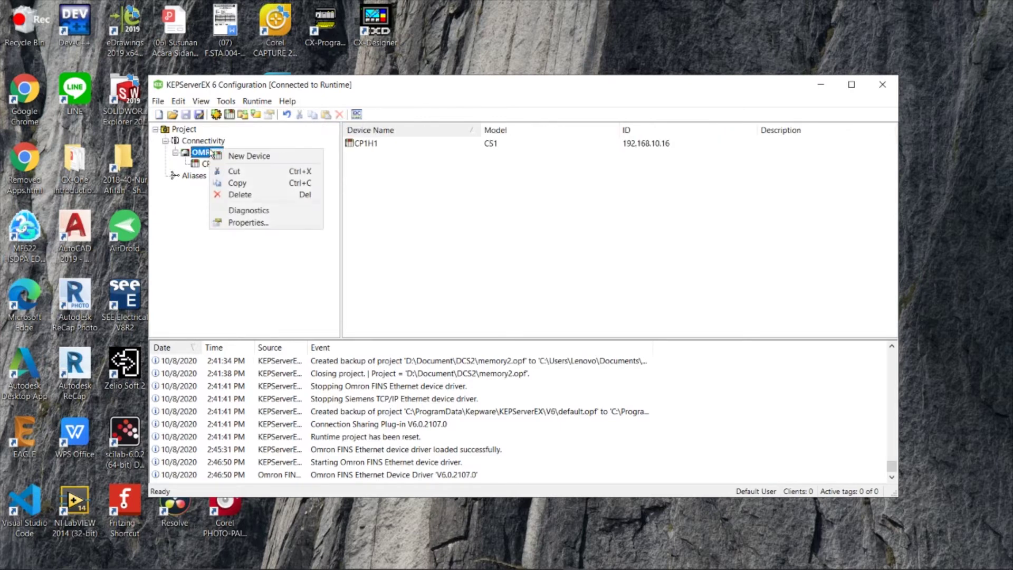
{"action": "left_click", "coordinate": [240, 157]}
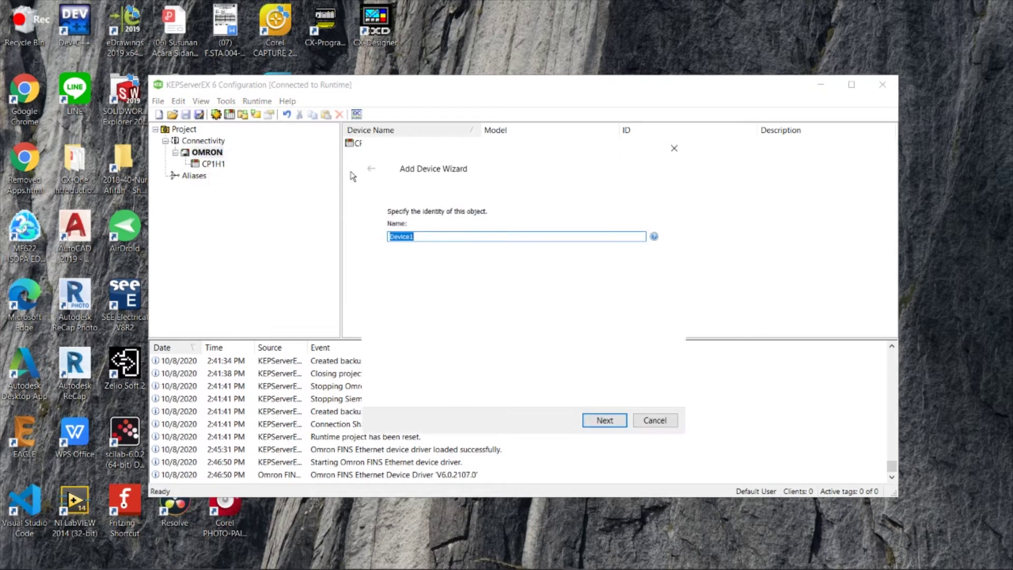
{"action": "type", "text": "OMR"}
{"action": "key", "text": "BackSpace"}
{"action": "key", "text": "BackSpace"}
{"action": "key", "text": "BackSpace"}
{"action": "type", "text": "CS1"}
{"action": "key", "text": "Return"}
Set the CP1H2 device's model to CS1 and its ID to 192.169.10.17.
{"action": "left_click", "coordinate": [460, 245]}
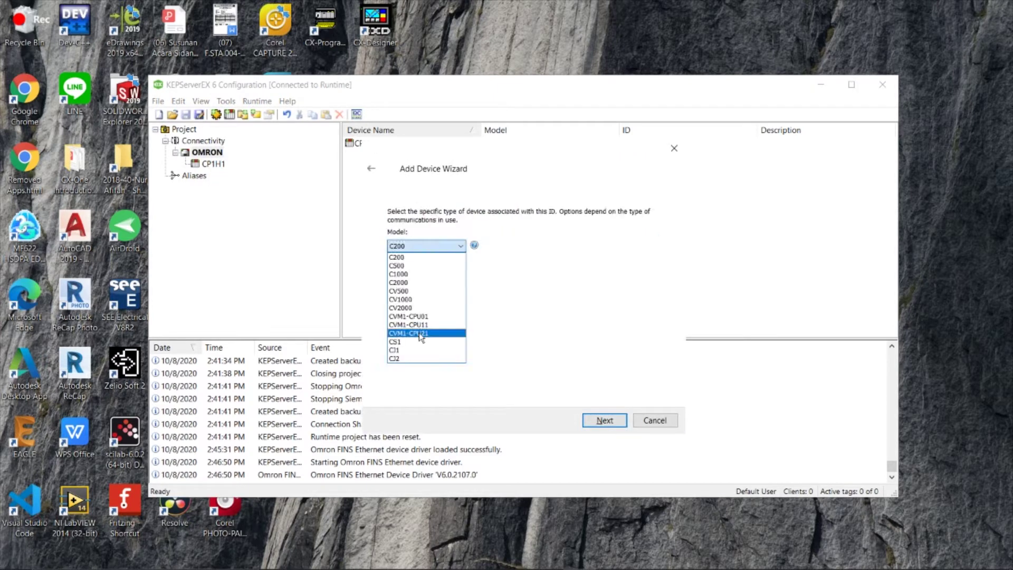
{"action": "left_click", "coordinate": [421, 342]}
{"action": "left_click", "coordinate": [609, 424]}
{"action": "type", "text": "192.168.10.17"}
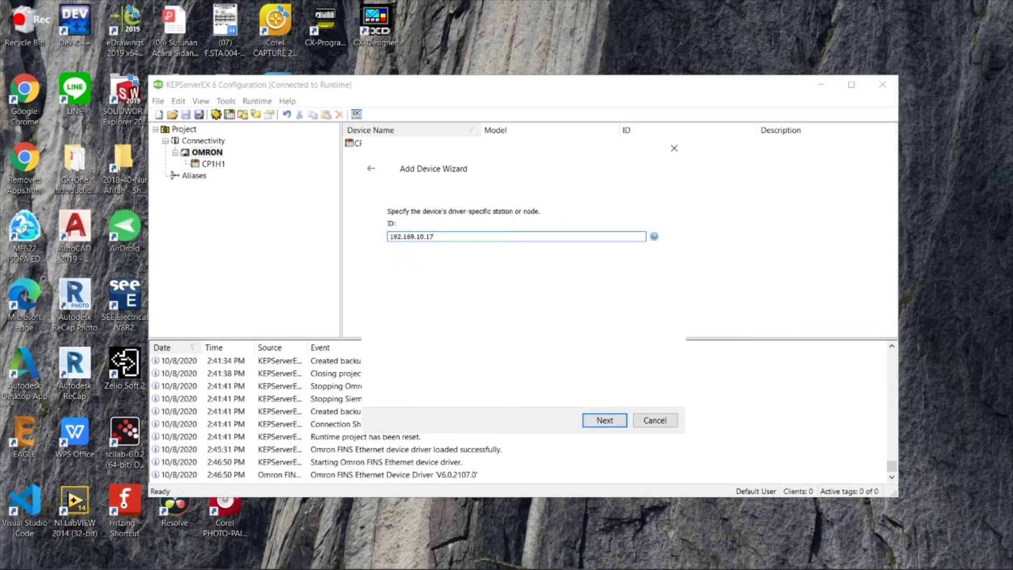
{"action": "left_click", "coordinate": [607, 423]}
Accept the remaining device settings, including the 512-byte request size, and finish creating CP1H2.
{"action": "left_click", "coordinate": [605, 420]}
{"action": "left_click", "coordinate": [605, 420]}
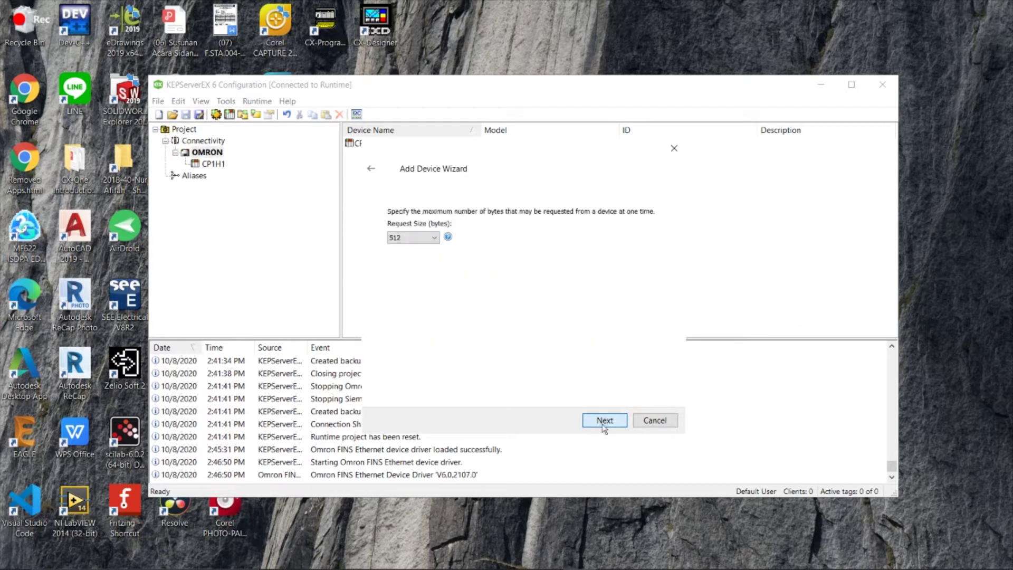
{"action": "left_click", "coordinate": [605, 420]}
{"action": "left_click", "coordinate": [604, 420]}
{"action": "left_click", "coordinate": [605, 420]}
{"action": "left_click", "coordinate": [602, 419]}
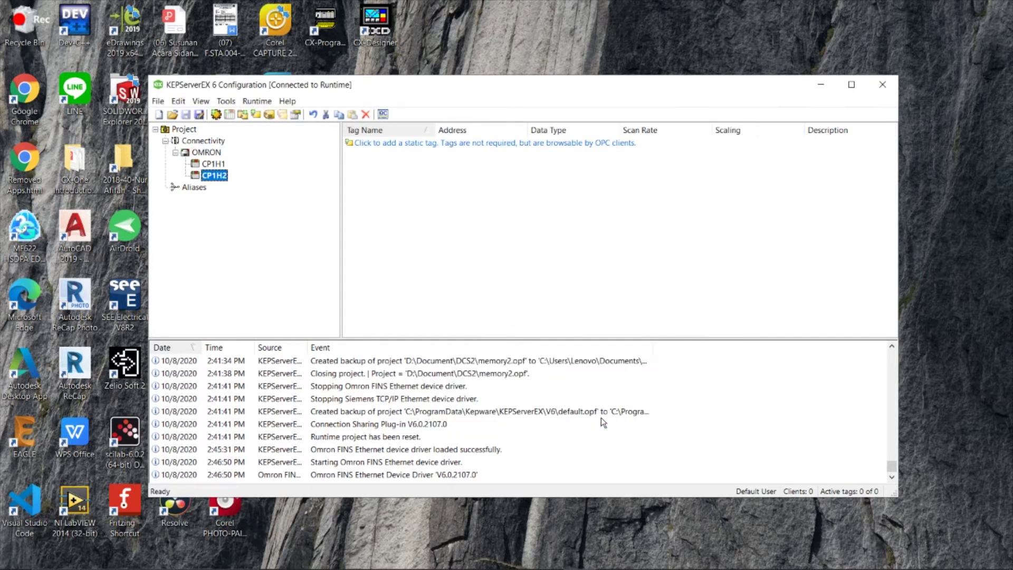
Add a static tag named START2 to CP1H2 with address CIO0000.08 and data type Boolean.
{"action": "left_click", "coordinate": [475, 142]}
{"action": "type", "text": "START2"}
{"action": "left_click", "coordinate": [579, 239]}
{"action": "type", "text": "CIO"}
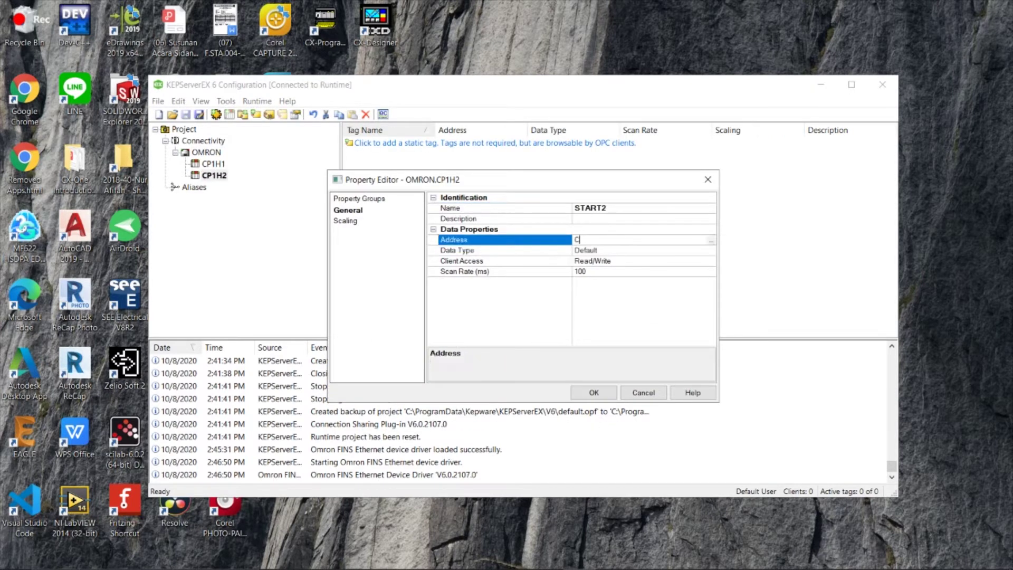
{"action": "left_click", "coordinate": [713, 253]}
{"action": "left_click", "coordinate": [587, 278]}
{"action": "left_click", "coordinate": [594, 392]}
{"action": "left_click", "coordinate": [566, 346]}
{"action": "left_click", "coordinate": [616, 239]}
{"action": "type", "text": "0000.08"}
{"action": "key", "text": "Return"}
Add a tag named STOP2 to CP1H2 with address CIO0000.09 and data type Boolean.
{"action": "double_click", "coordinate": [615, 242]}
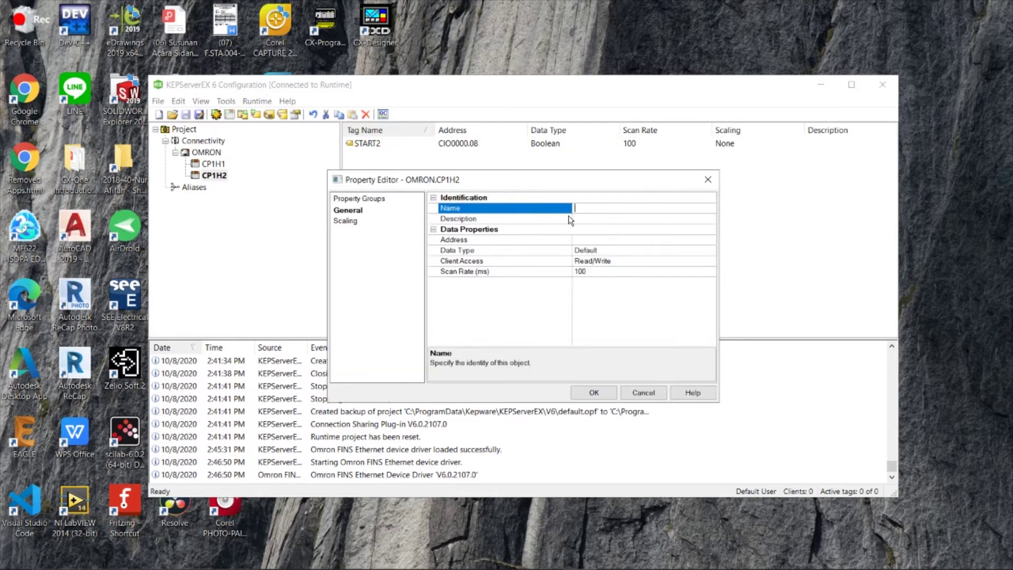
{"action": "type", "text": "stOP2"}
{"action": "left_click", "coordinate": [589, 239]}
{"action": "type", "text": "CIO0000.09"}
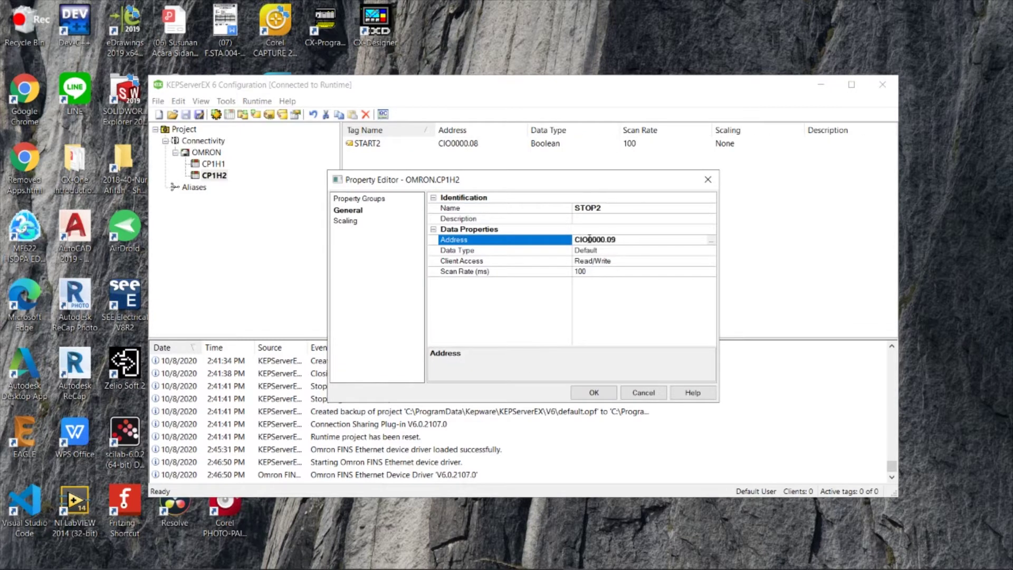
{"action": "left_click", "coordinate": [633, 250]}
{"action": "left_click", "coordinate": [711, 251]}
{"action": "left_click", "coordinate": [639, 279]}
{"action": "left_click", "coordinate": [590, 393]}
Add a tag named LAMPU2 to CP1H2 with address CIO0101.02 and data type Boolean.
{"action": "double_click", "coordinate": [529, 278]}
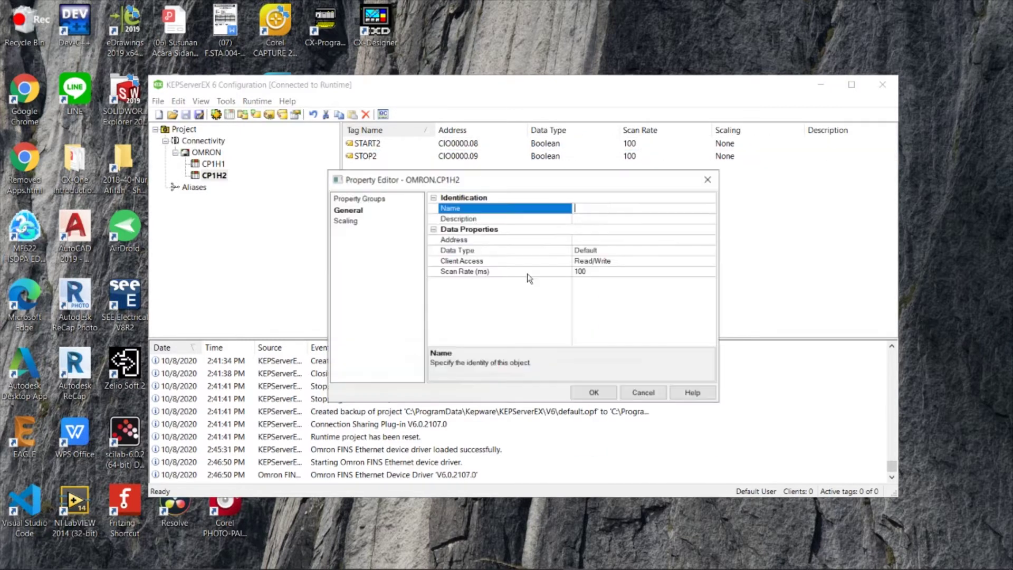
{"action": "type", "text": "LAMPU1"}
{"action": "left_click", "coordinate": [589, 240]}
{"action": "type", "text": "CIO0101.02"}
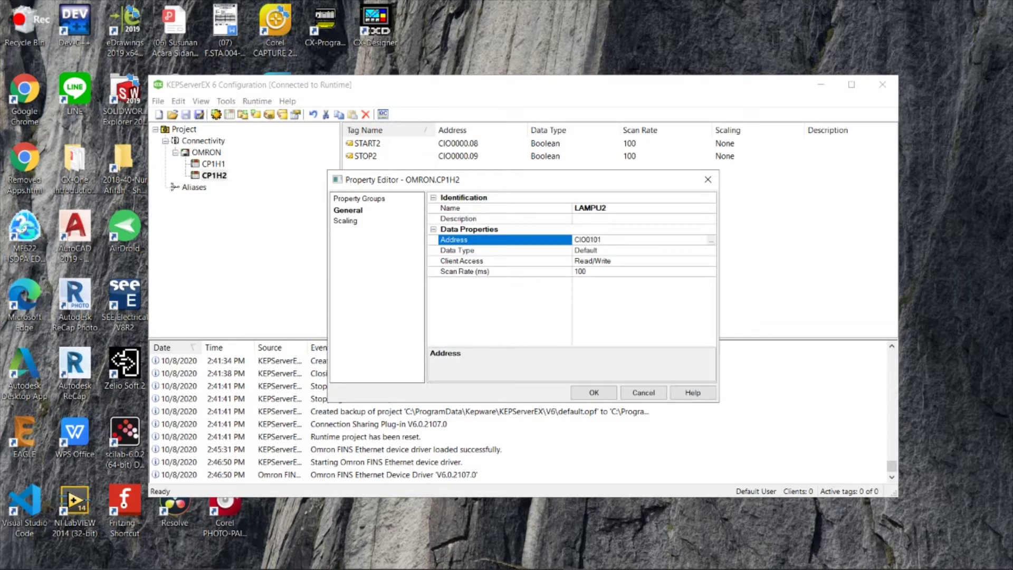
{"action": "key", "text": "Return"}
{"action": "left_click", "coordinate": [589, 243]}
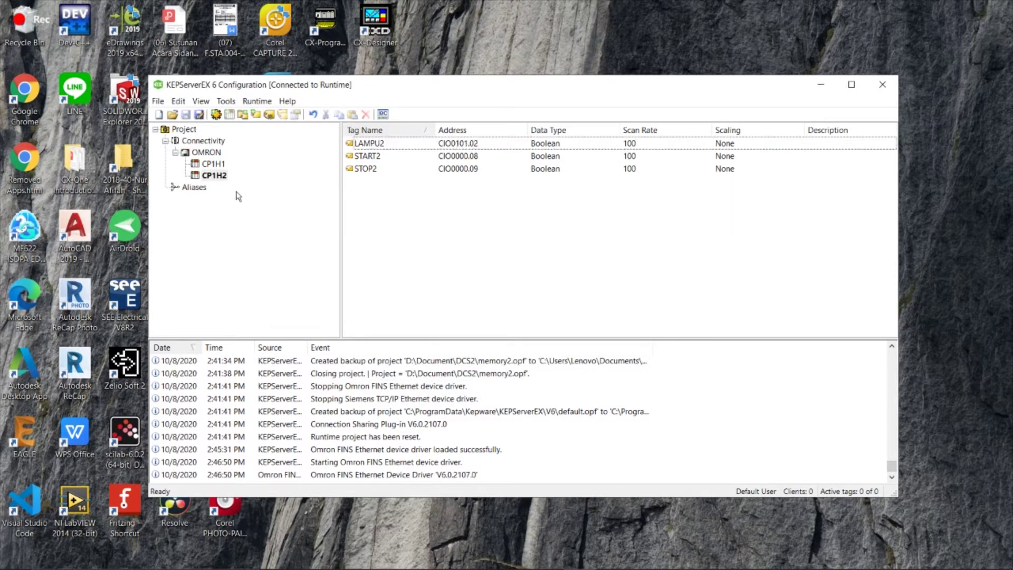
Start a new channel under Connectivity and choose Siemens TCP/IP Ethernet as its type.
{"action": "left_click", "coordinate": [206, 142]}
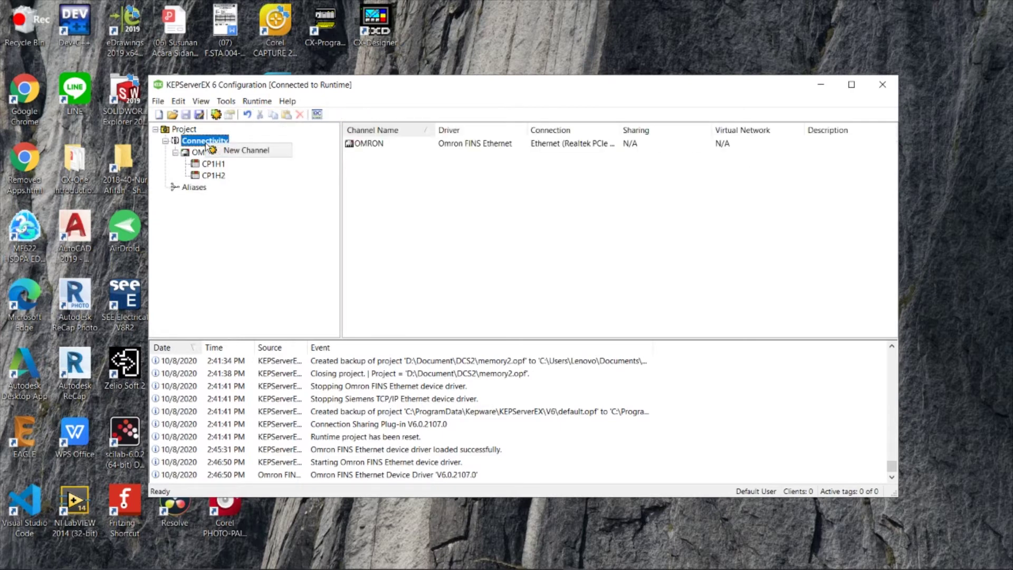
{"action": "double_click", "coordinate": [210, 149]}
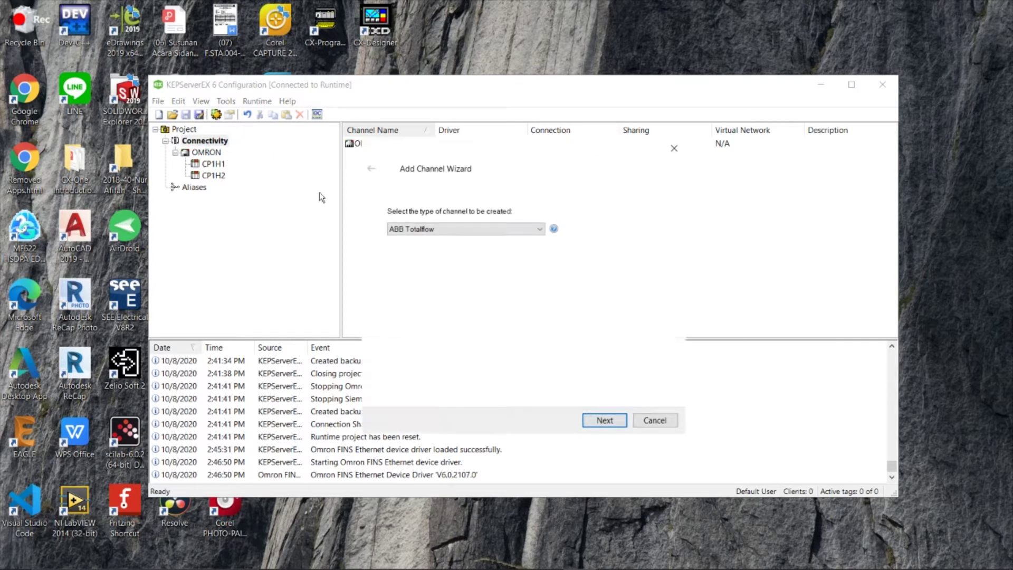
{"action": "left_click", "coordinate": [458, 230]}
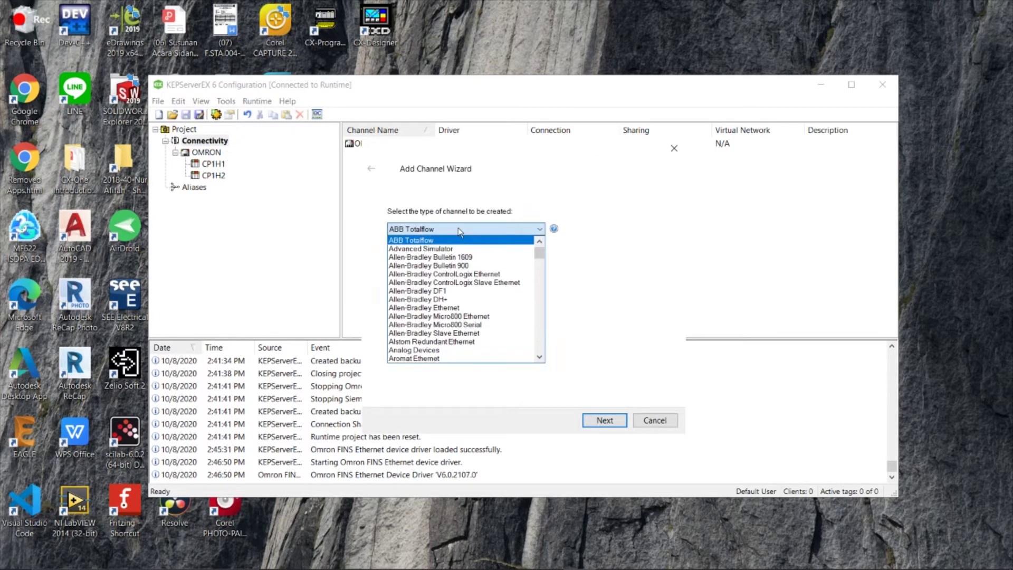
{"action": "key", "text": "Down"}
{"action": "key", "text": "Down"}
{"action": "key", "text": "Down"}
{"action": "key", "text": "Down"}
{"action": "key", "text": "Down"}
{"action": "key", "text": "Down"}
{"action": "key", "text": "Down"}
{"action": "key", "text": "Down"}
{"action": "key", "text": "Down"}
{"action": "key", "text": "Down"}
{"action": "key", "text": "Down"}
{"action": "key", "text": "Down"}
{"action": "key", "text": "Down"}
{"action": "key", "text": "Down"}
{"action": "key", "text": "Down"}
{"action": "key", "text": "Down"}
{"action": "key", "text": "Down"}
{"action": "key", "text": "Down"}
{"action": "key", "text": "Down"}
{"action": "key", "text": "Down"}
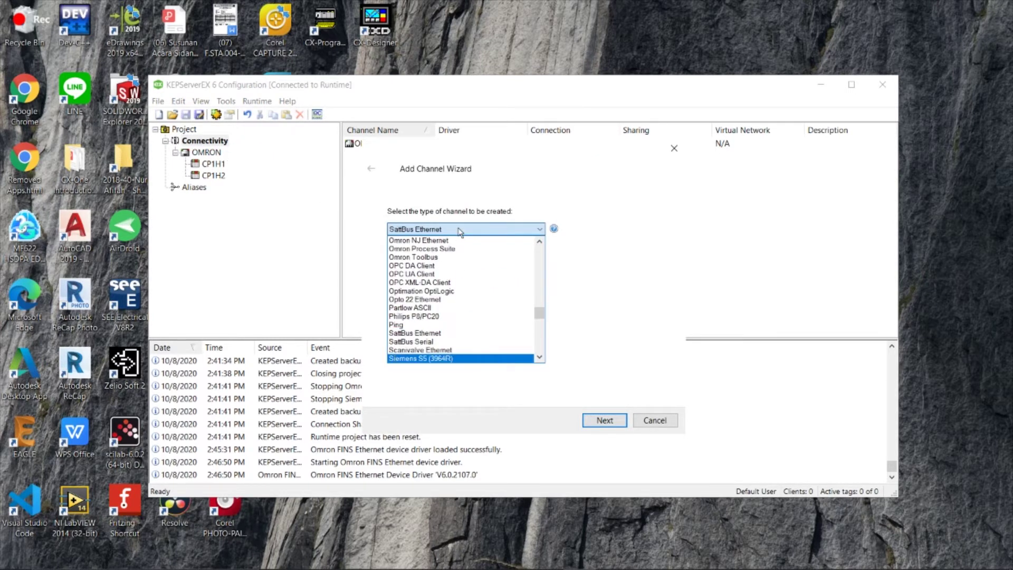
{"action": "key", "text": "Down"}
{"action": "key", "text": "Down"}
{"action": "key", "text": "Down"}
{"action": "key", "text": "Down"}
{"action": "key", "text": "Down"}
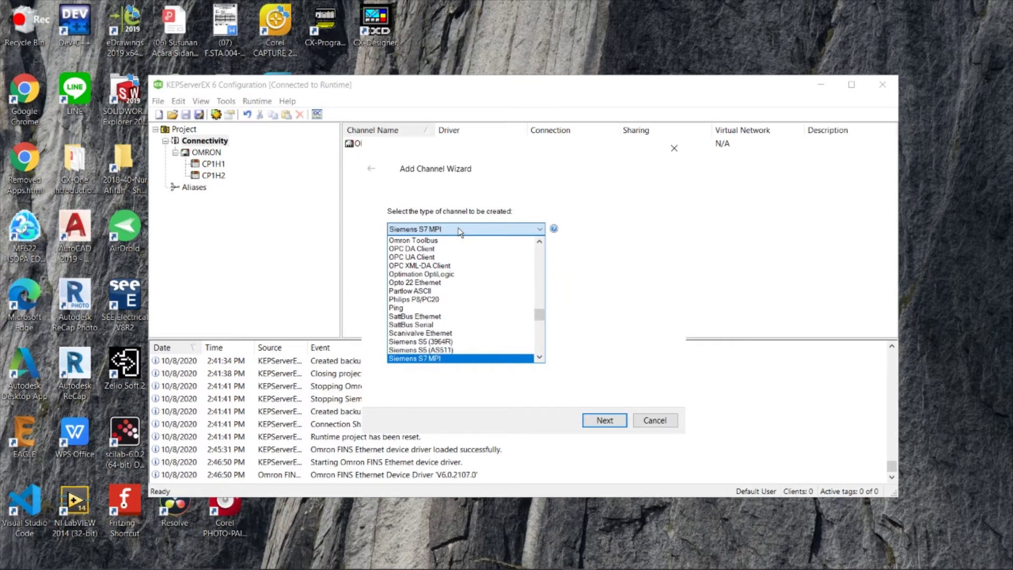
{"action": "key", "text": "Down"}
{"action": "key", "text": "Down"}
{"action": "key", "text": "Up"}
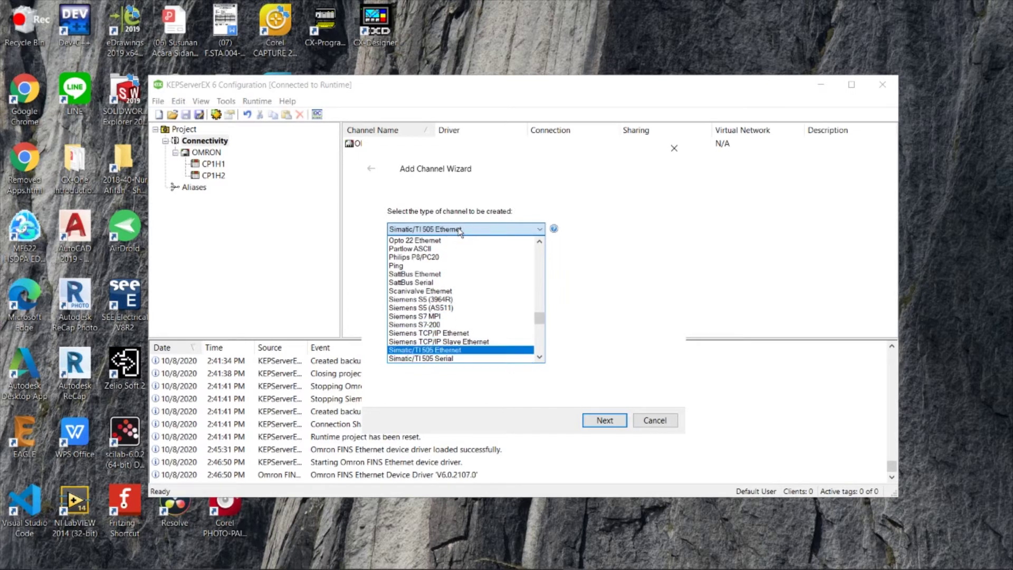
{"action": "key", "text": "Up"}
{"action": "key", "text": "Up"}
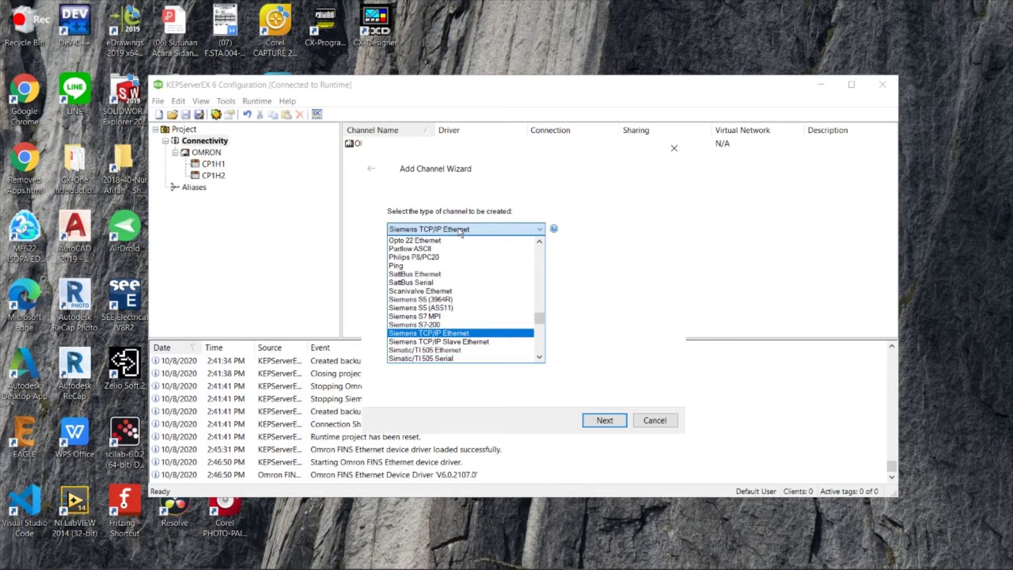
{"action": "key", "text": "Return"}
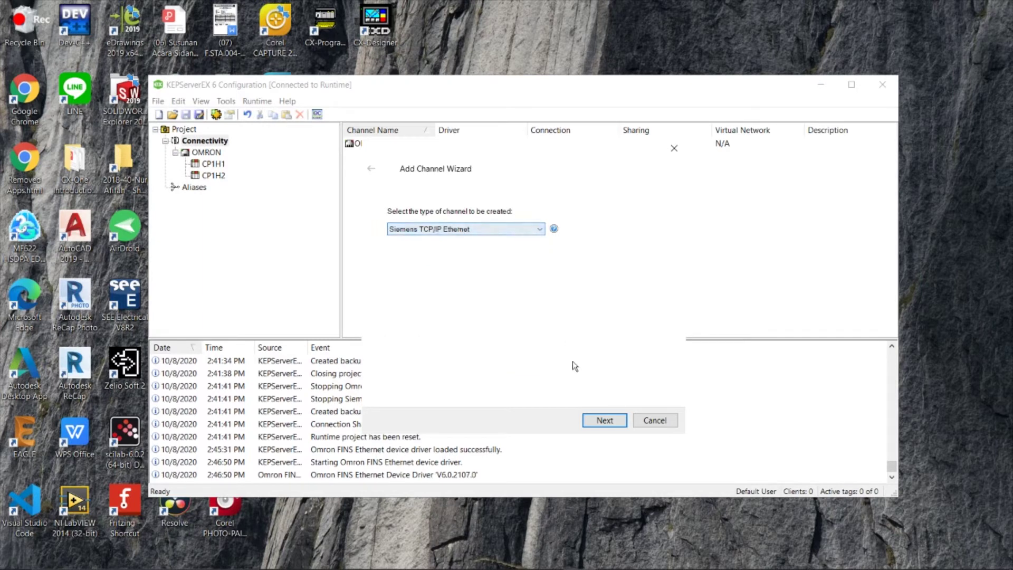
{"action": "left_click", "coordinate": [601, 422]}
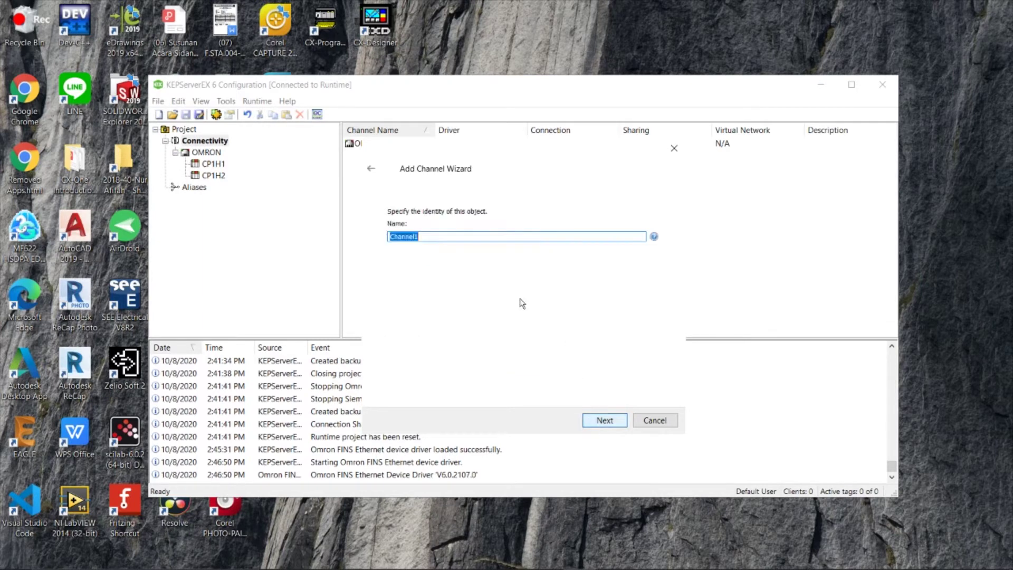
Name the new channel SIEMENS and select the Realtek PCIe GBE Family Controller as its network adapter.
{"action": "type", "text": "S"}
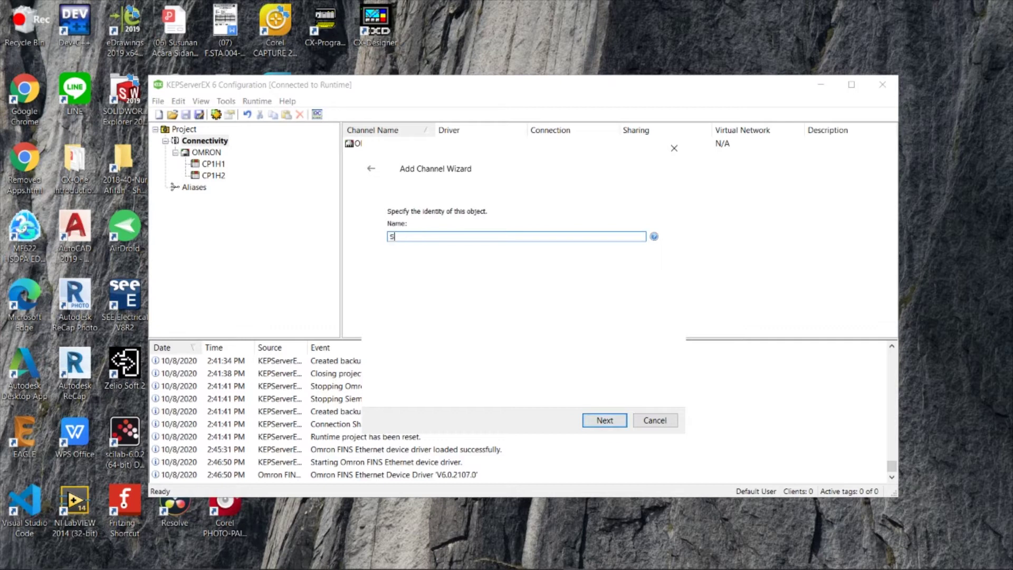
{"action": "type", "text": "IEMENS"}
{"action": "left_click", "coordinate": [605, 420]}
{"action": "left_click", "coordinate": [650, 236]}
{"action": "double_click", "coordinate": [474, 250]}
{"action": "left_click", "coordinate": [605, 421]}
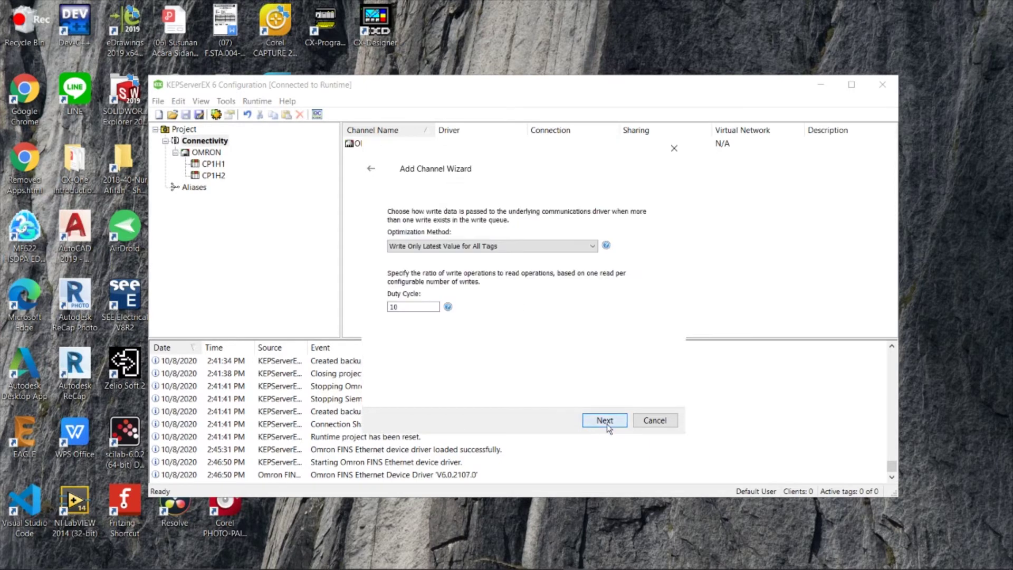
Set the write optimization method to Write All Values for All Tags and finish creating the SIEMENS channel.
{"action": "left_click", "coordinate": [593, 242]}
{"action": "left_click", "coordinate": [423, 264]}
{"action": "left_click", "coordinate": [602, 418]}
{"action": "left_click", "coordinate": [602, 420]}
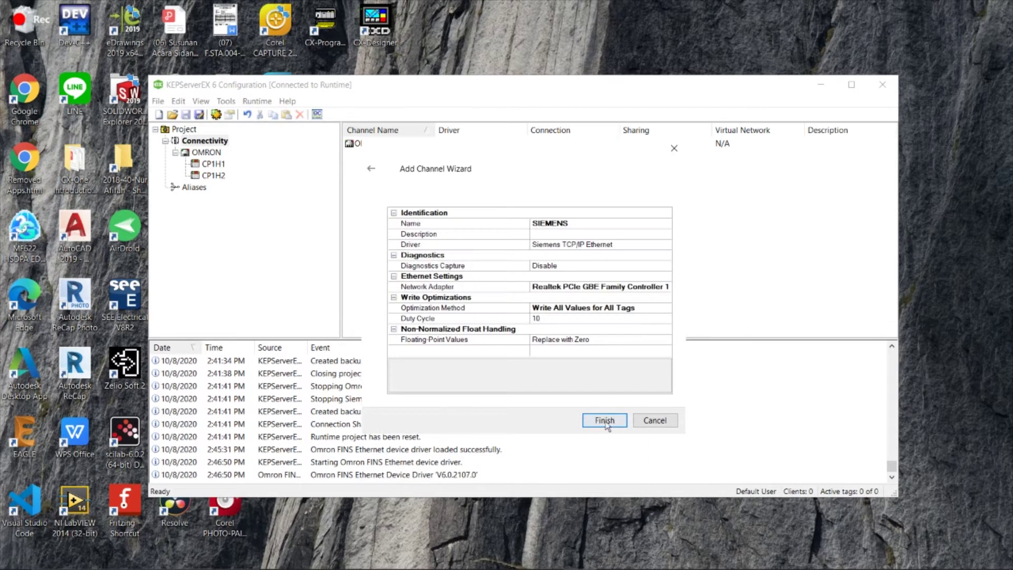
{"action": "left_click", "coordinate": [606, 419]}
Add a device named S7-300 to the SIEMENS channel, choose model S7-300 and enter its IP address as the ID.
{"action": "type", "text": "SM"}
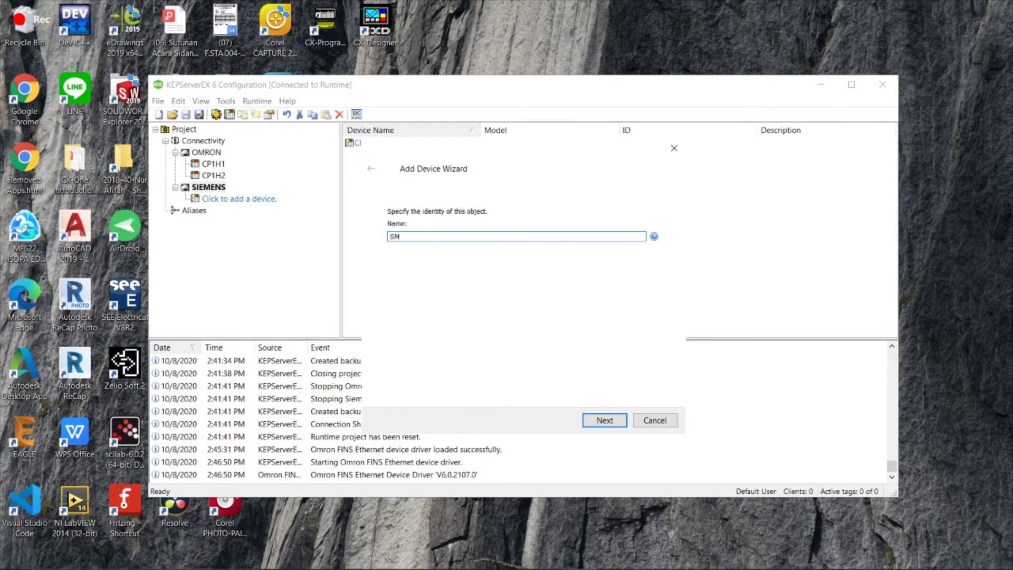
{"action": "type", "text": "7-300"}
{"action": "left_click", "coordinate": [605, 420]}
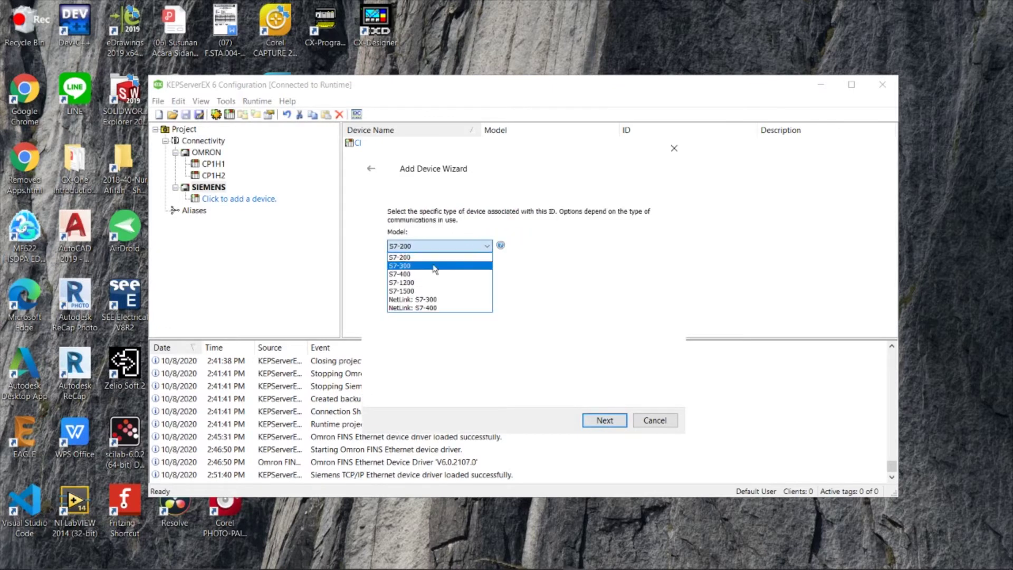
{"action": "left_click", "coordinate": [604, 421]}
{"action": "type", "text": "191"}
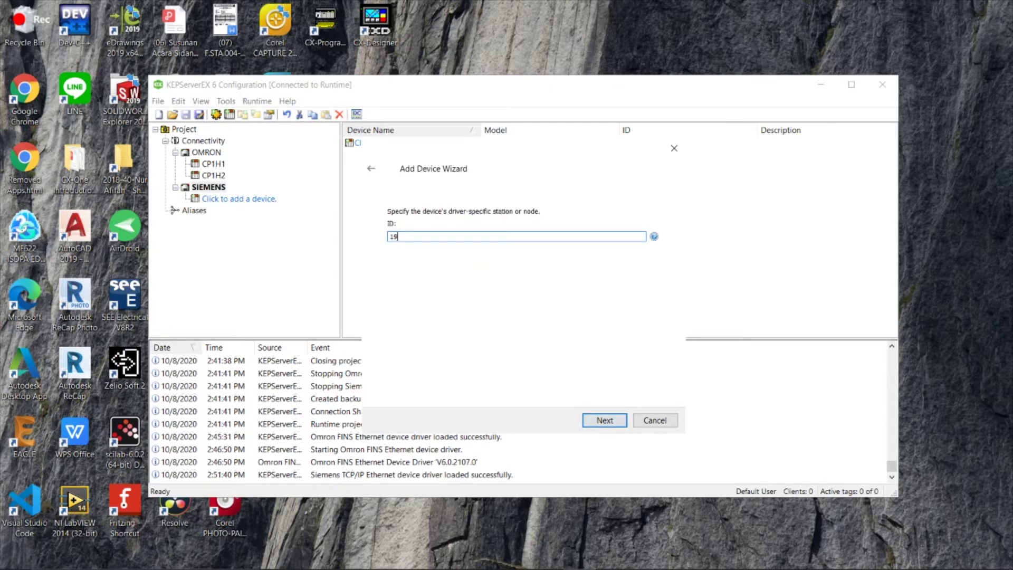
{"action": "left_click", "coordinate": [605, 421]}
Accept the default timing and communication settings with link type PC, CPU rack 0 and slot 2, and finish creating device S7-300.
{"action": "left_click", "coordinate": [605, 422]}
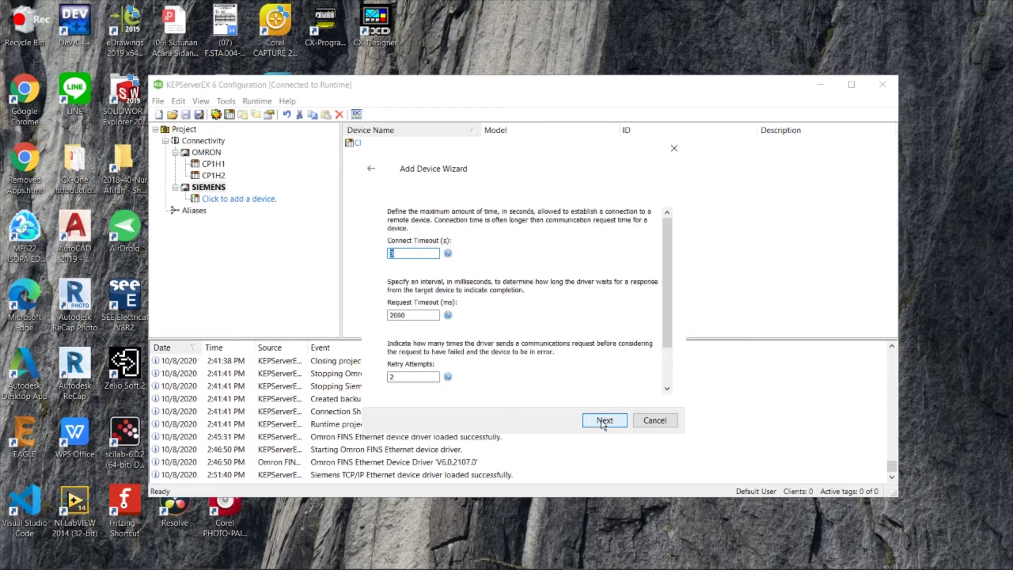
{"action": "left_click", "coordinate": [605, 422]}
{"action": "left_click", "coordinate": [607, 422]}
{"action": "left_click", "coordinate": [607, 423]}
{"action": "left_click", "coordinate": [605, 421]}
{"action": "scroll", "coordinate": [644, 280], "scroll_direction": "down", "scroll_amount": 5}
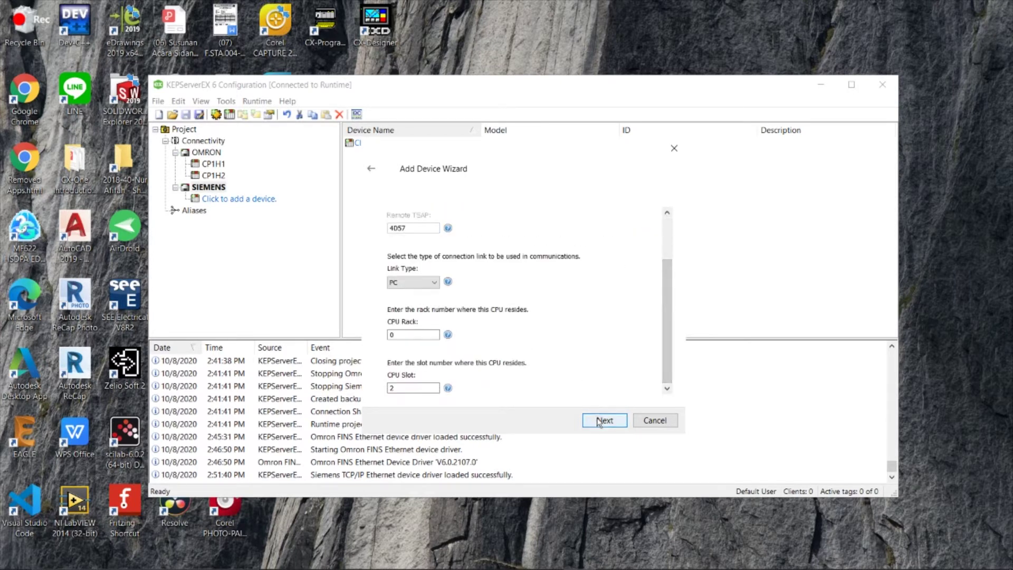
{"action": "left_click", "coordinate": [605, 421]}
{"action": "left_click", "coordinate": [603, 421]}
{"action": "left_click", "coordinate": [601, 421]}
{"action": "scroll", "coordinate": [634, 291], "scroll_direction": "down", "scroll_amount": 5}
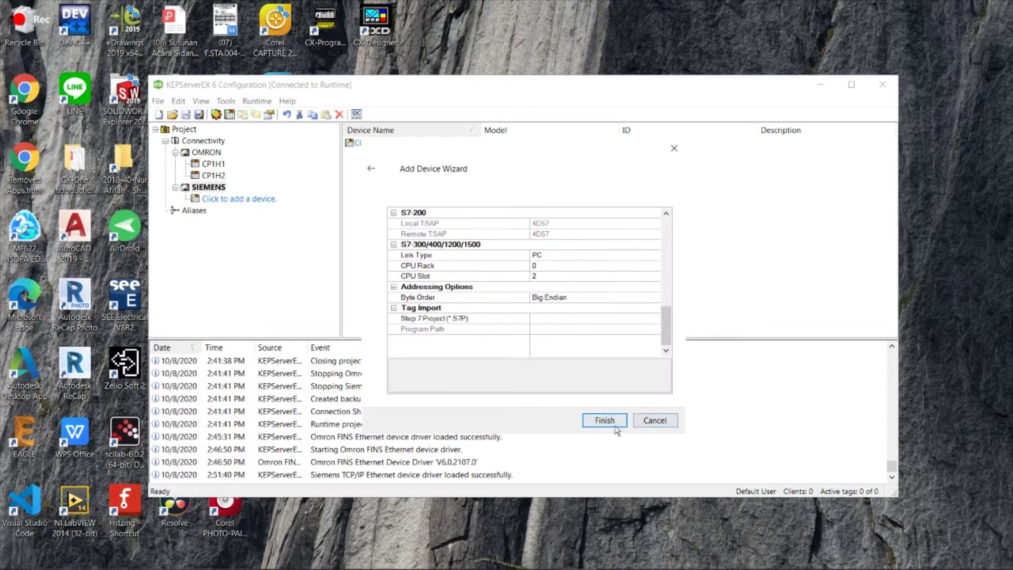
{"action": "left_click", "coordinate": [603, 420]}
Add a static tag named START3 to S7-300 with address M10.1 and data type Boolean.
{"action": "left_click", "coordinate": [581, 142]}
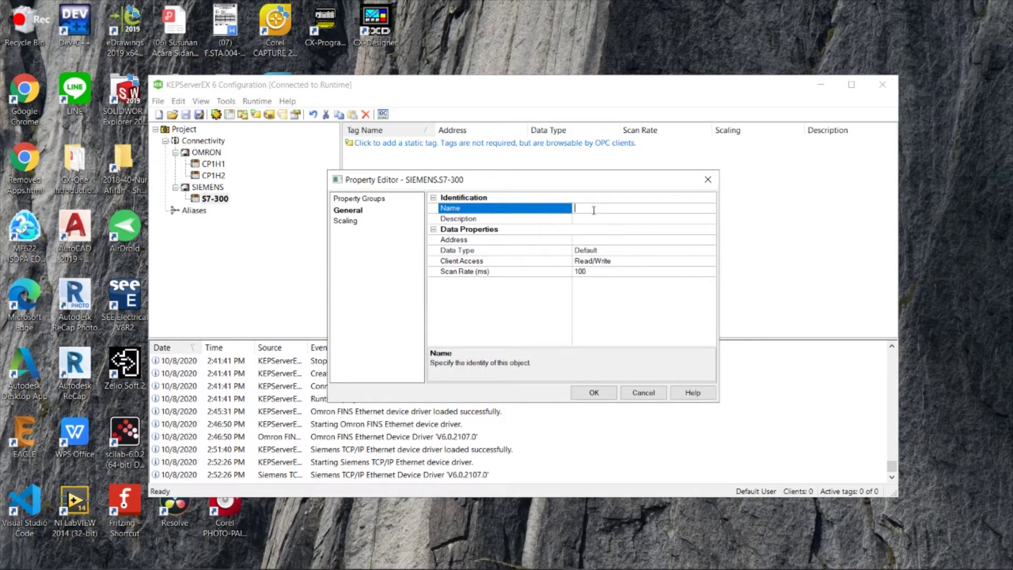
{"action": "type", "text": "START3"}
{"action": "left_click", "coordinate": [591, 239]}
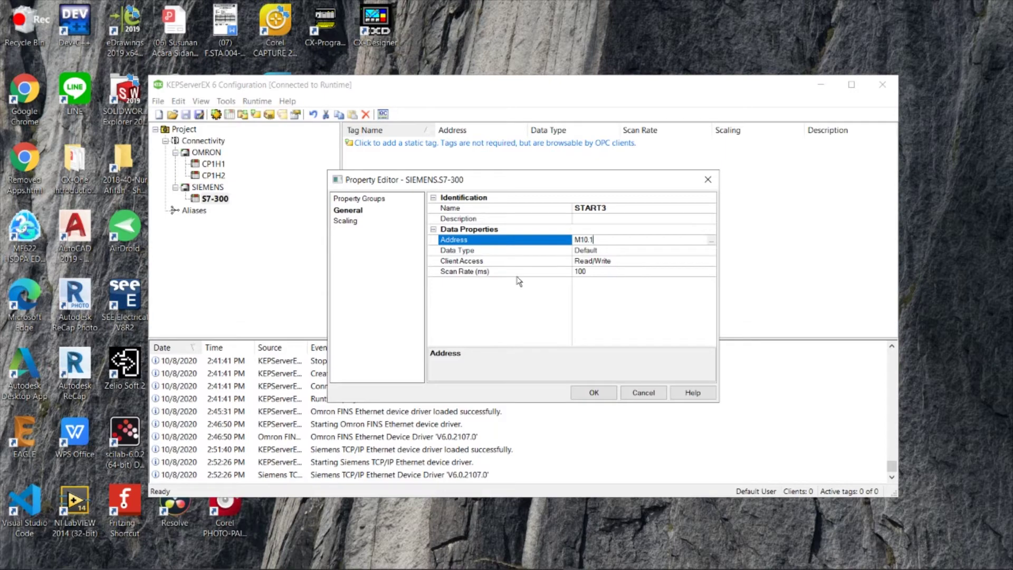
{"action": "left_click", "coordinate": [669, 251]}
{"action": "left_click", "coordinate": [711, 251]}
{"action": "left_click", "coordinate": [631, 279]}
{"action": "left_click", "coordinate": [594, 393]}
Add a tag named STOP to S7-300 with address M1.7 and data type Boolean.
{"action": "right_click", "coordinate": [422, 182]}
{"action": "left_click", "coordinate": [448, 190]}
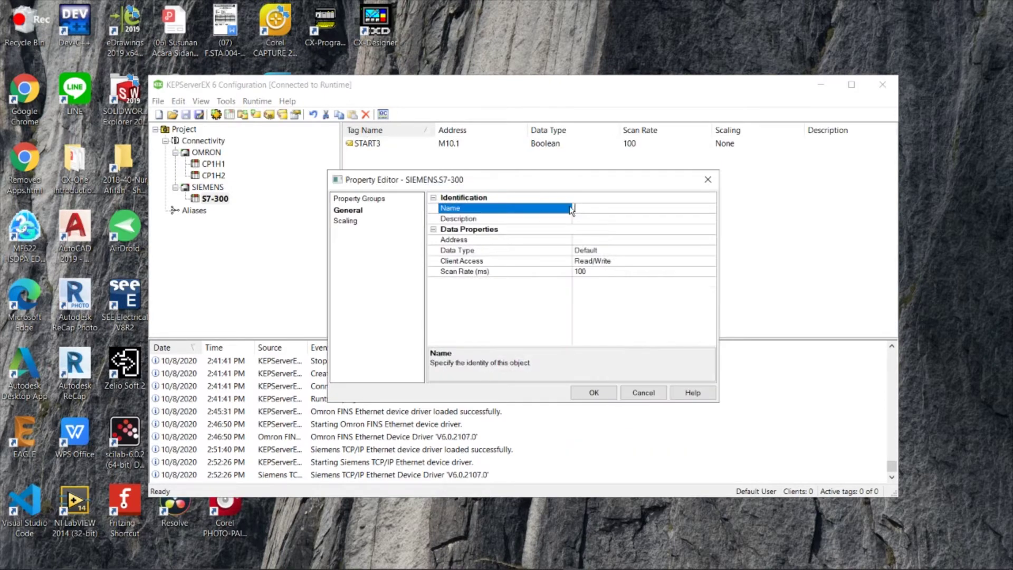
{"action": "type", "text": "STOP"}
{"action": "left_click", "coordinate": [597, 240]}
{"action": "type", "text": "M"}
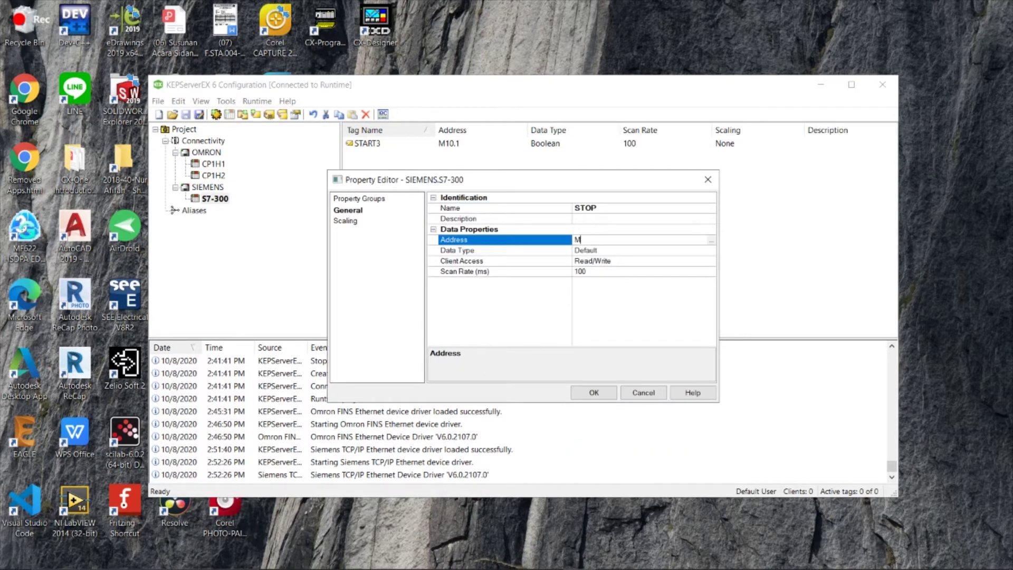
{"action": "type", "text": "1.7"}
{"action": "left_click", "coordinate": [641, 251]}
{"action": "left_click", "coordinate": [711, 251]}
{"action": "left_click", "coordinate": [628, 279]}
{"action": "left_click", "coordinate": [593, 393]}
Add a tag named LAMPU3 to S7-300 with address Q4.2 and data type Boolean.
{"action": "right_click", "coordinate": [432, 179]}
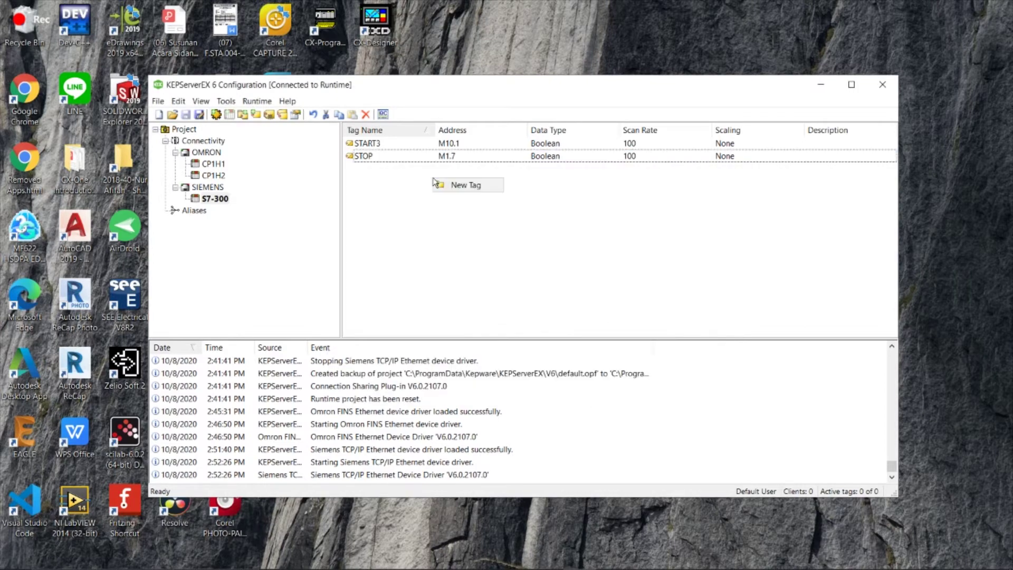
{"action": "left_click", "coordinate": [458, 184]}
{"action": "type", "text": "LAMPU3"}
{"action": "left_click", "coordinate": [606, 240]}
{"action": "type", "text": "Q3"}
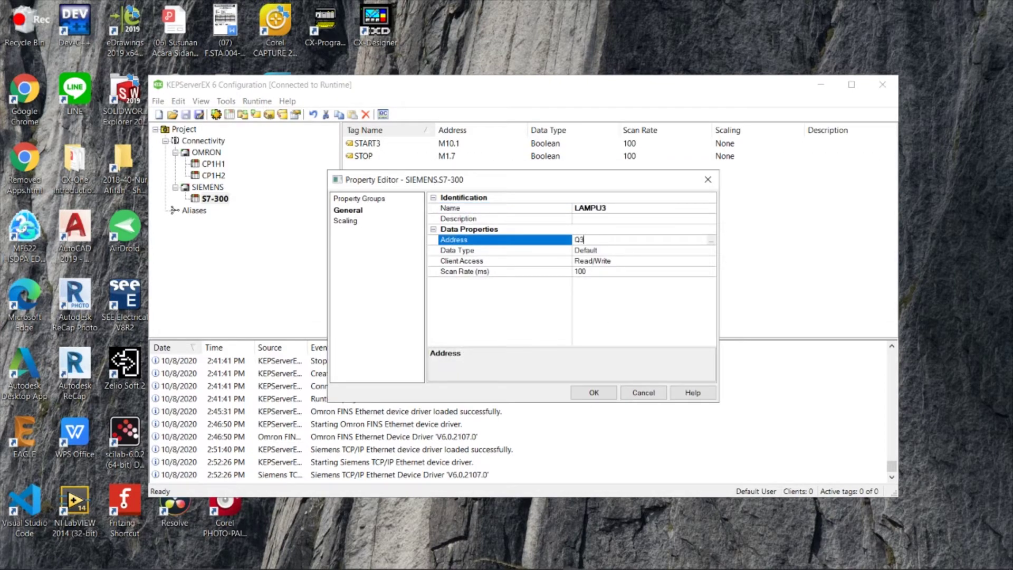
{"action": "left_click", "coordinate": [594, 392]}
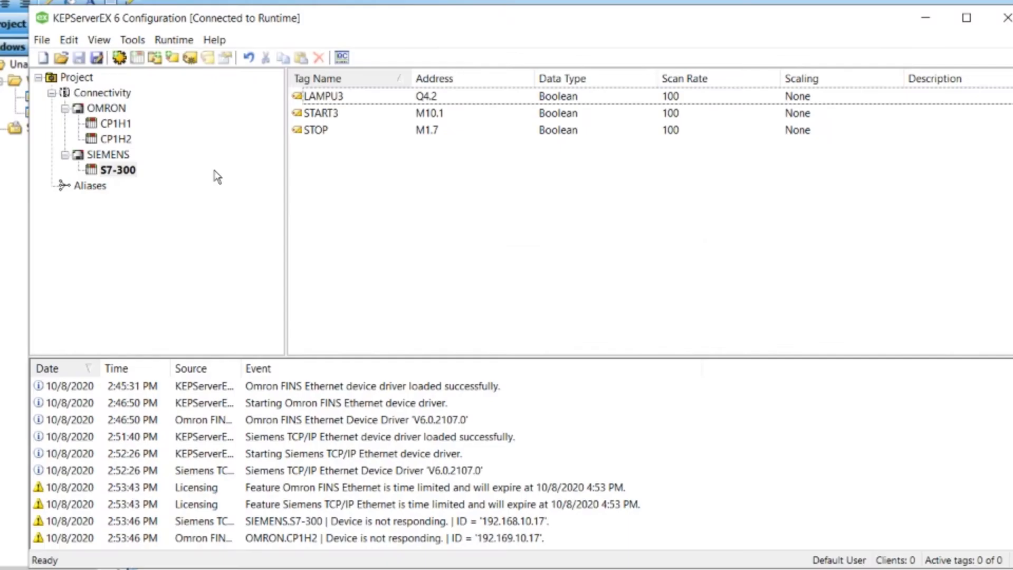
{"action": "left_click", "coordinate": [116, 123]}
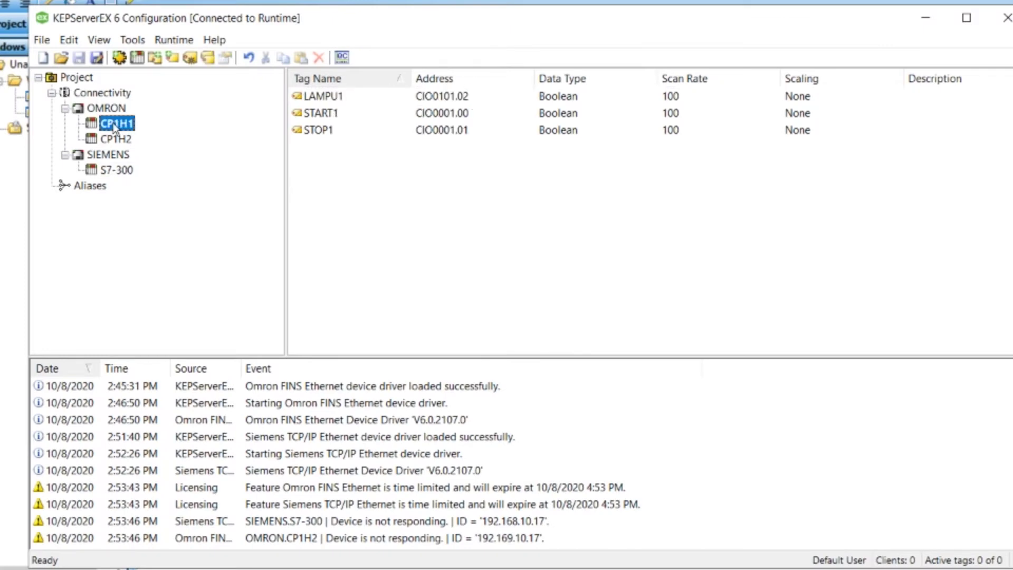
{"action": "left_click", "coordinate": [116, 139]}
{"action": "left_click", "coordinate": [123, 171]}
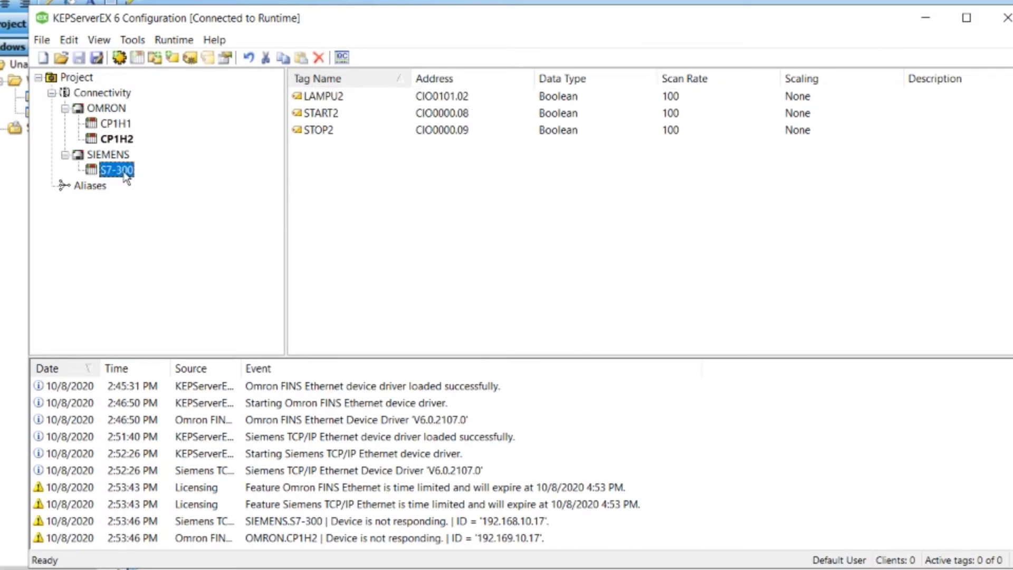
Create an alias named CP1H1 mapped to OMRON.CP1H1.
{"action": "left_click", "coordinate": [84, 188]}
{"action": "left_click", "coordinate": [360, 98]}
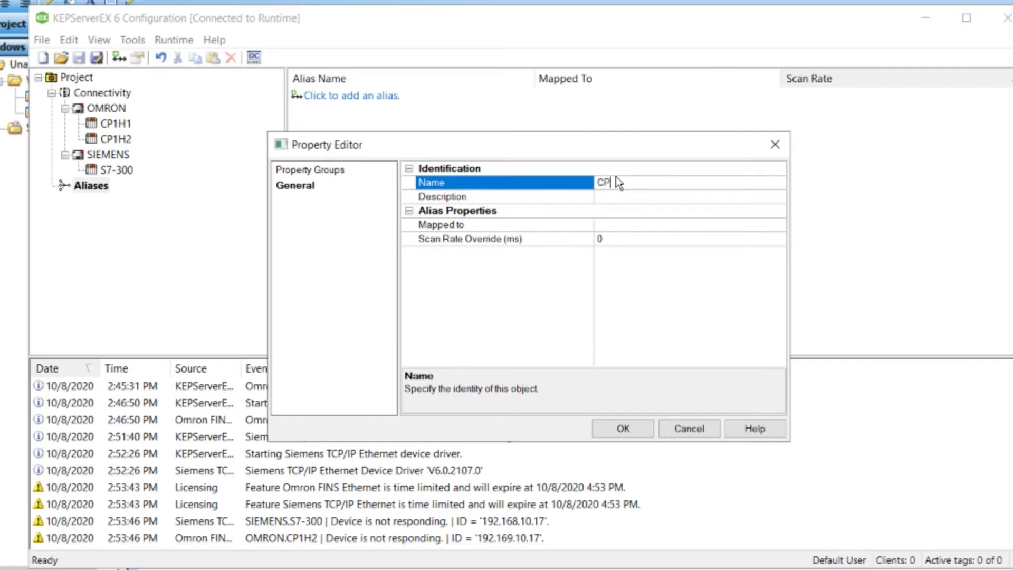
{"action": "type", "text": "1H1"}
{"action": "left_click", "coordinate": [617, 225]}
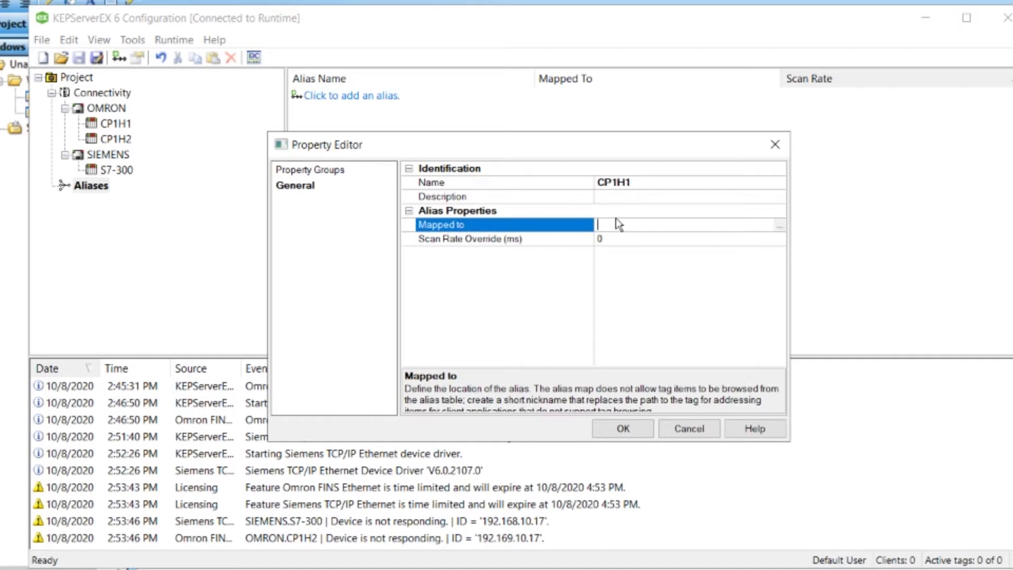
{"action": "left_click", "coordinate": [783, 225]}
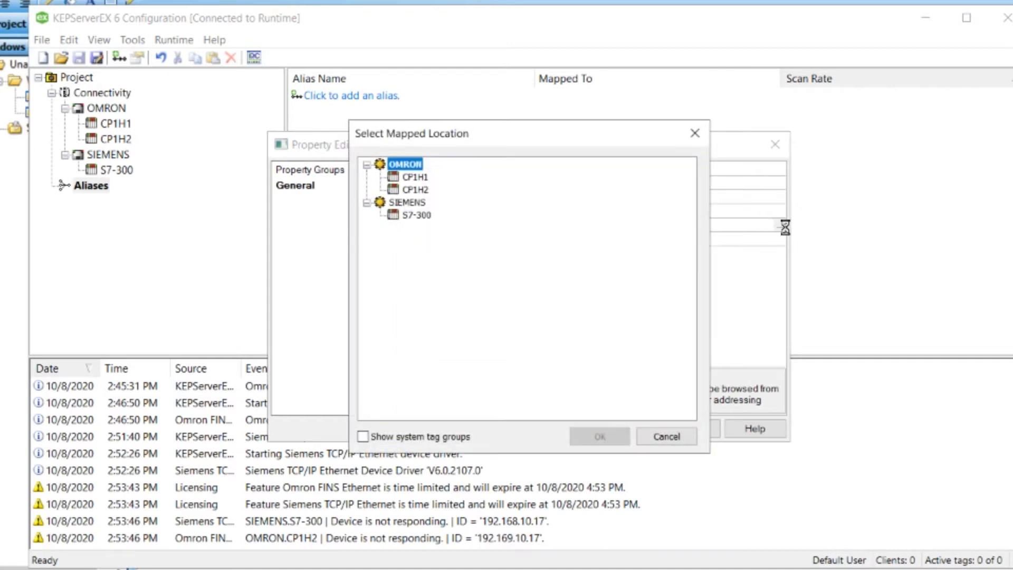
{"action": "left_click", "coordinate": [415, 177]}
{"action": "left_click", "coordinate": [594, 435]}
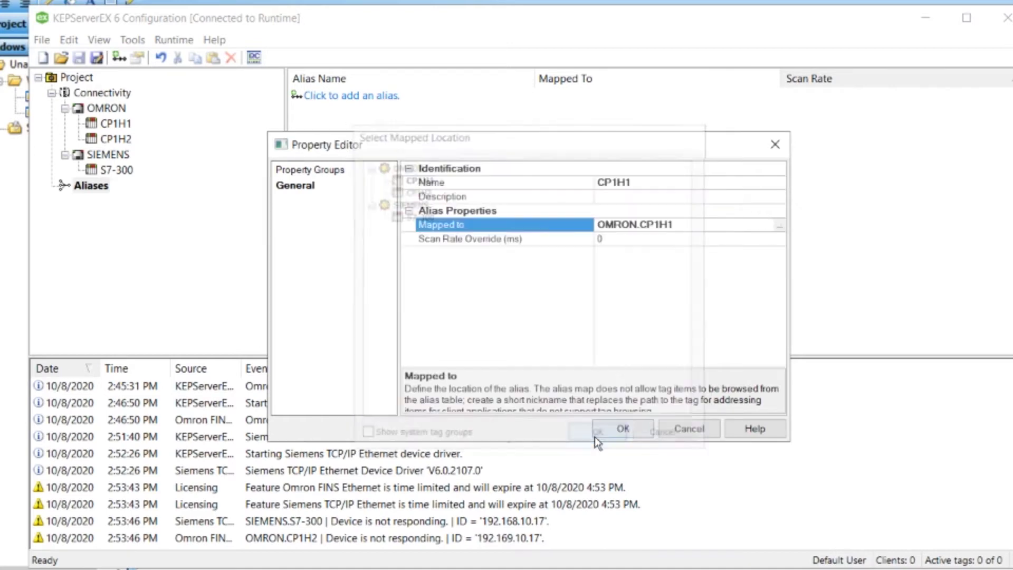
{"action": "left_click", "coordinate": [623, 430]}
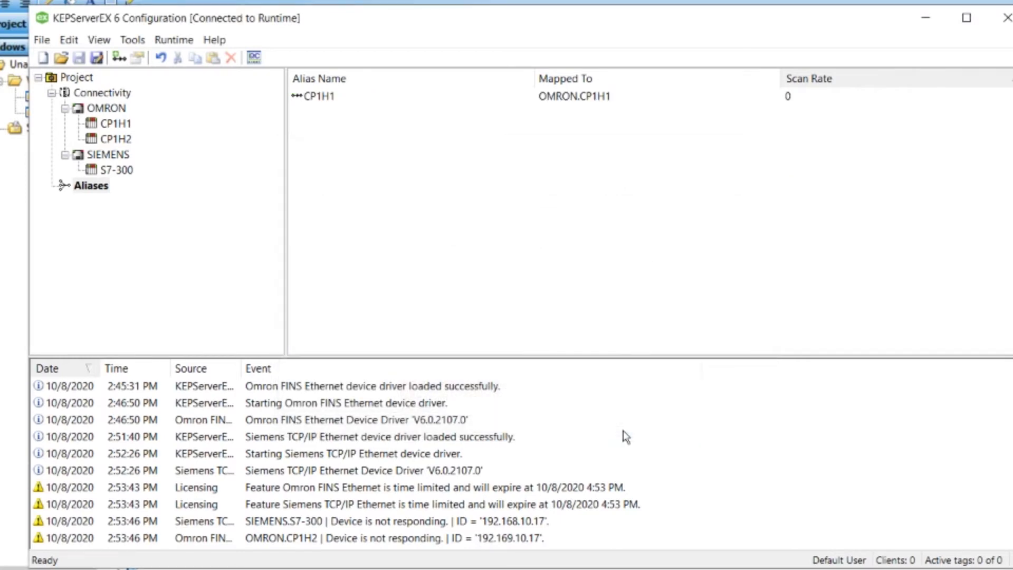
Create a second alias named CP1H2 mapped to OMRON.CP1H2.
{"action": "right_click", "coordinate": [371, 137]}
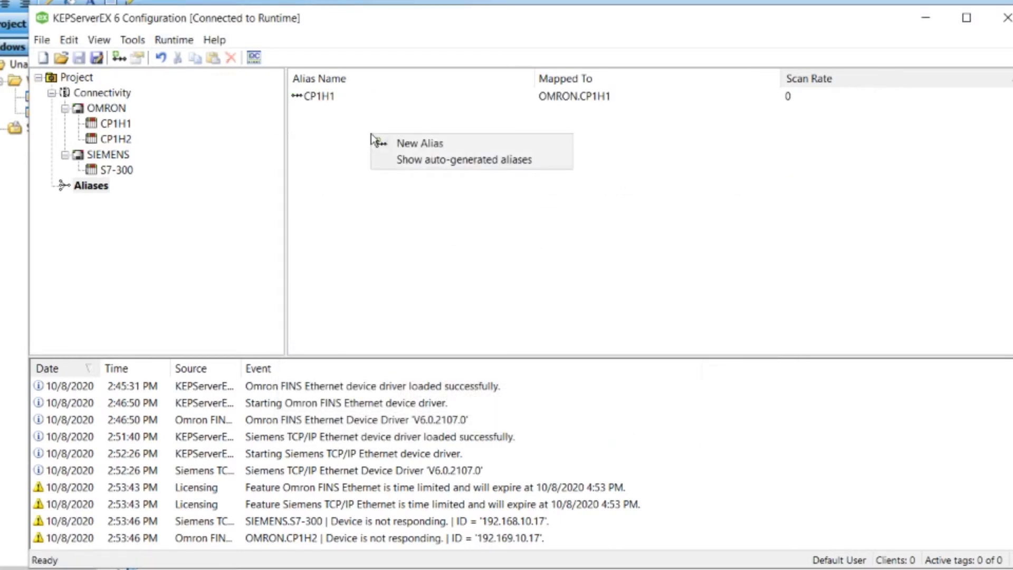
{"action": "left_click", "coordinate": [376, 142]}
{"action": "type", "text": "CP1H2"}
{"action": "double_click", "coordinate": [628, 222]}
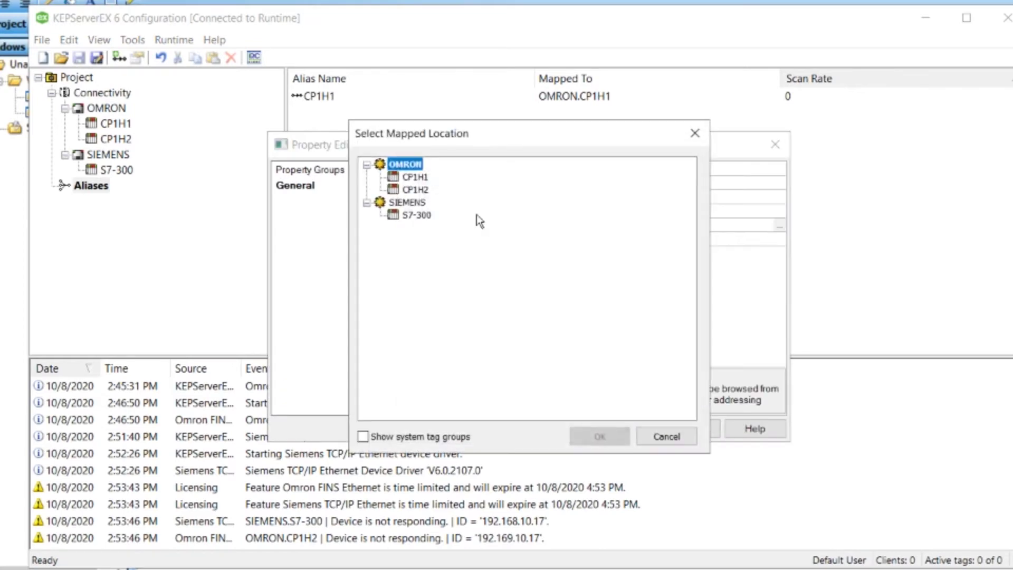
{"action": "left_click", "coordinate": [415, 190]}
{"action": "left_click", "coordinate": [600, 436]}
{"action": "left_click", "coordinate": [623, 428]}
Create a third alias named S7-300 mapped to SIEMENS.S7-300.
{"action": "right_click", "coordinate": [435, 256]}
{"action": "left_click", "coordinate": [454, 264]}
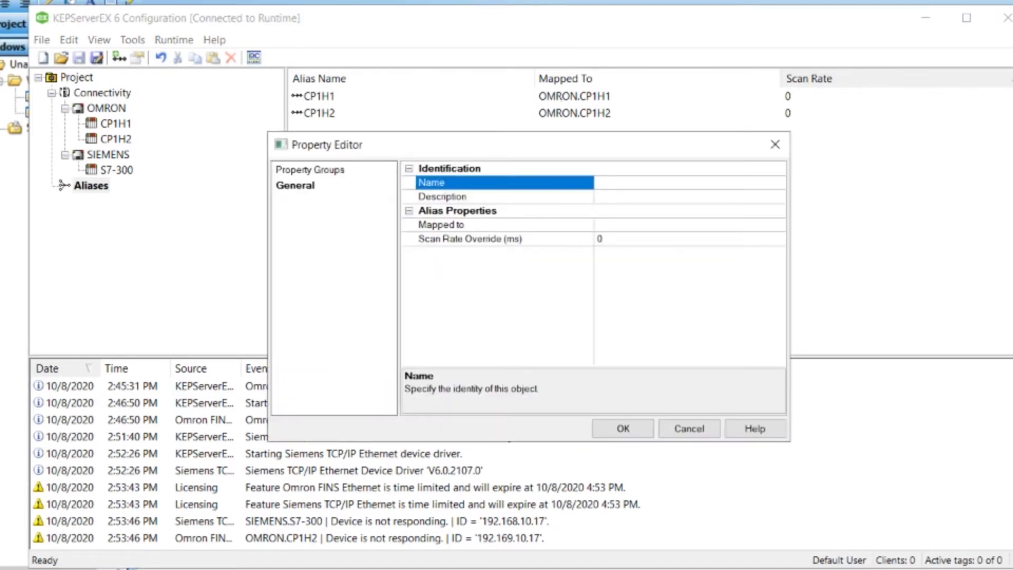
{"action": "type", "text": "S7-300"}
{"action": "double_click", "coordinate": [675, 225]}
{"action": "left_click", "coordinate": [415, 215]}
{"action": "left_click", "coordinate": [599, 437]}
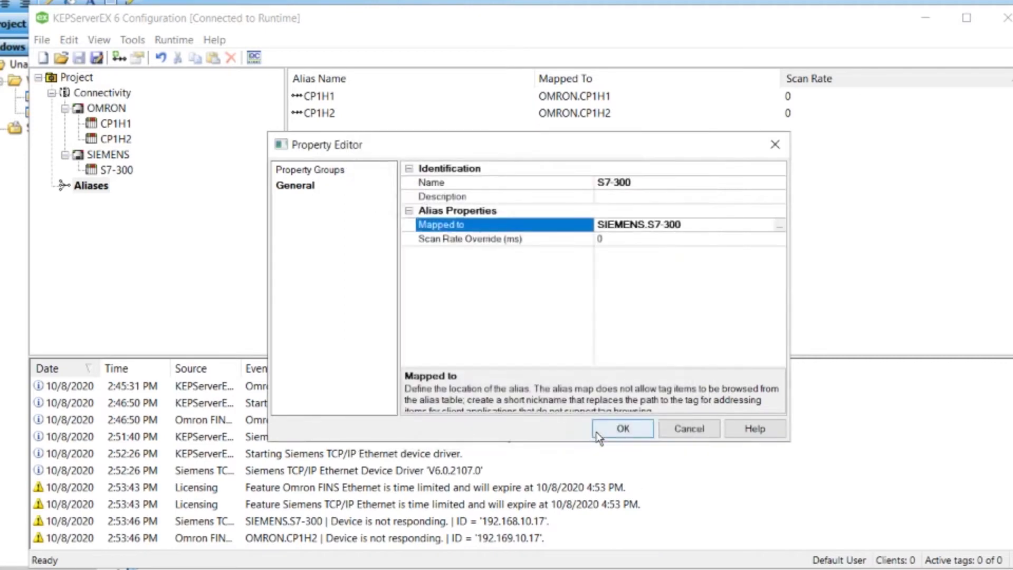
{"action": "left_click", "coordinate": [623, 429]}
Check the FastDDE/SuiteLink connection setting and application name in the project properties, then accept them as they are.
{"action": "right_click", "coordinate": [79, 78]}
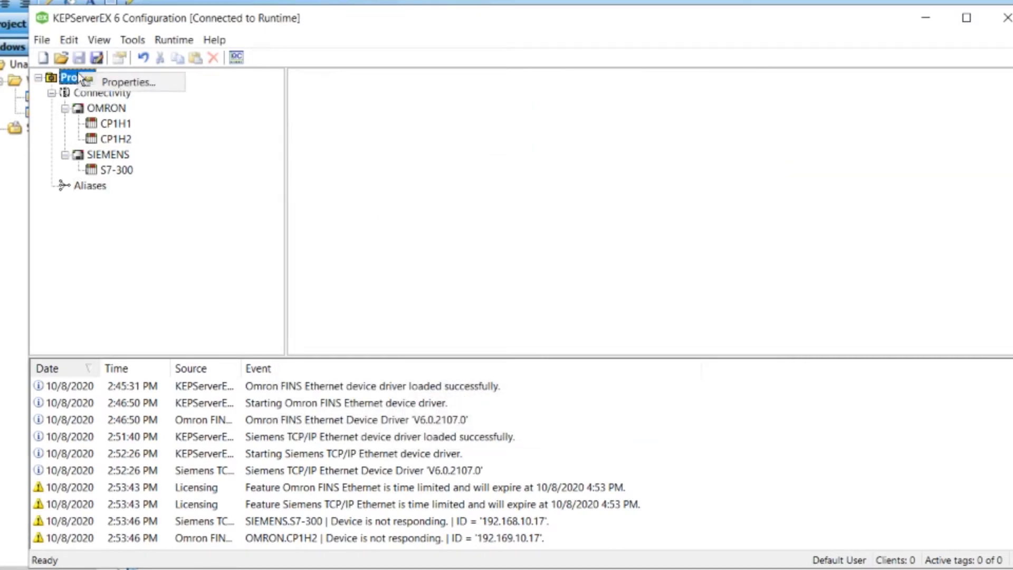
{"action": "left_click", "coordinate": [126, 82]}
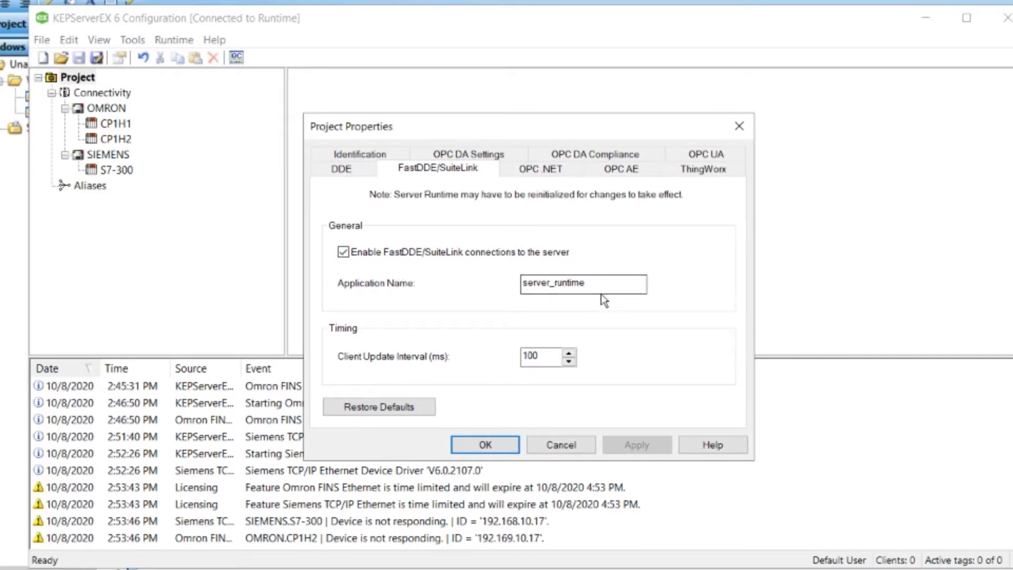
{"action": "left_click", "coordinate": [586, 285]}
{"action": "left_click", "coordinate": [486, 445]}
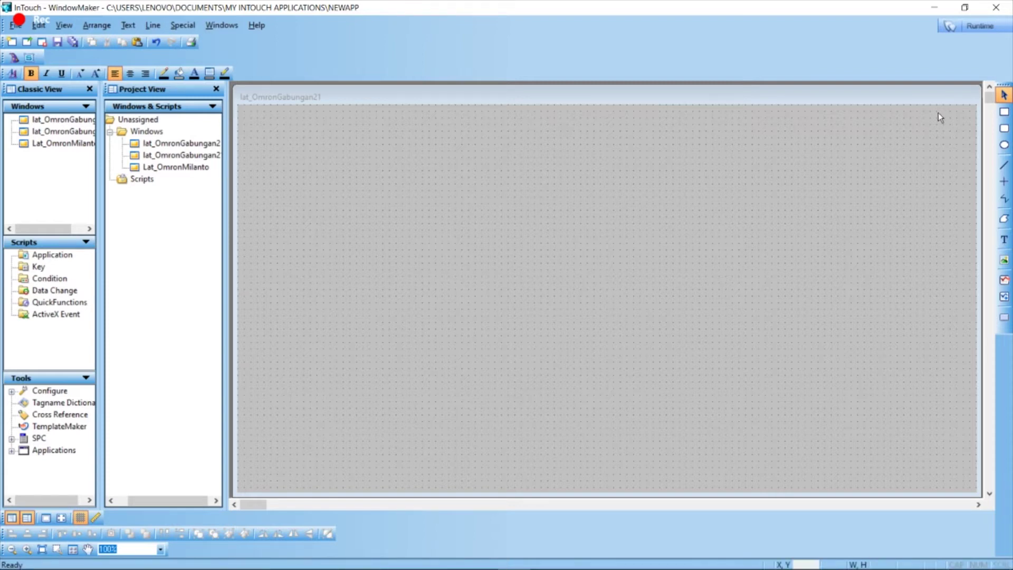
Switch to InTouch WindowMaker and draw a rounded rectangle in the upper-left area of the open window's canvas.
{"action": "left_click", "coordinate": [1002, 129]}
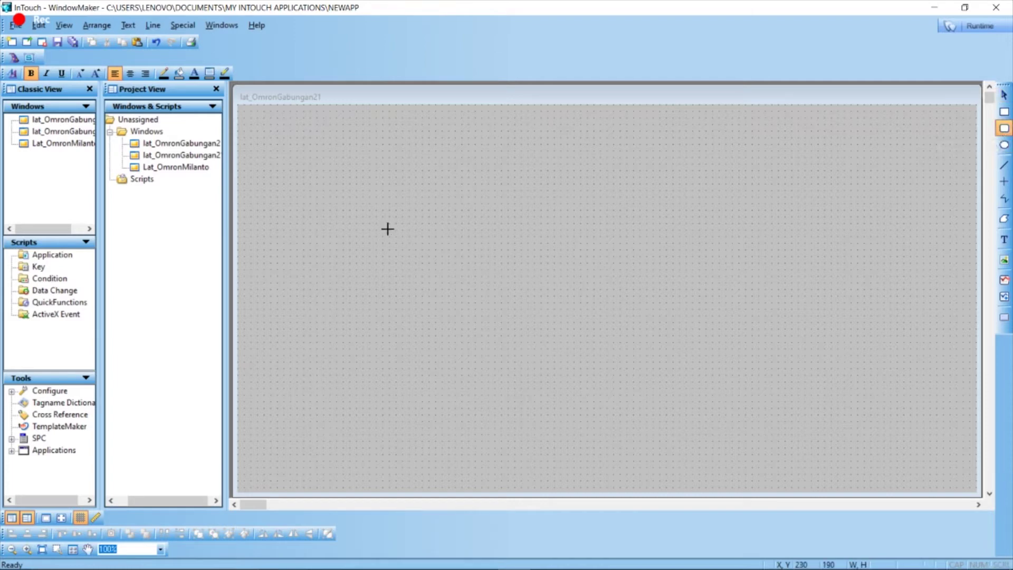
{"action": "left_click_drag", "start_coordinate": [363, 171], "coordinate": [455, 275]}
{"action": "left_click", "coordinate": [767, 268]}
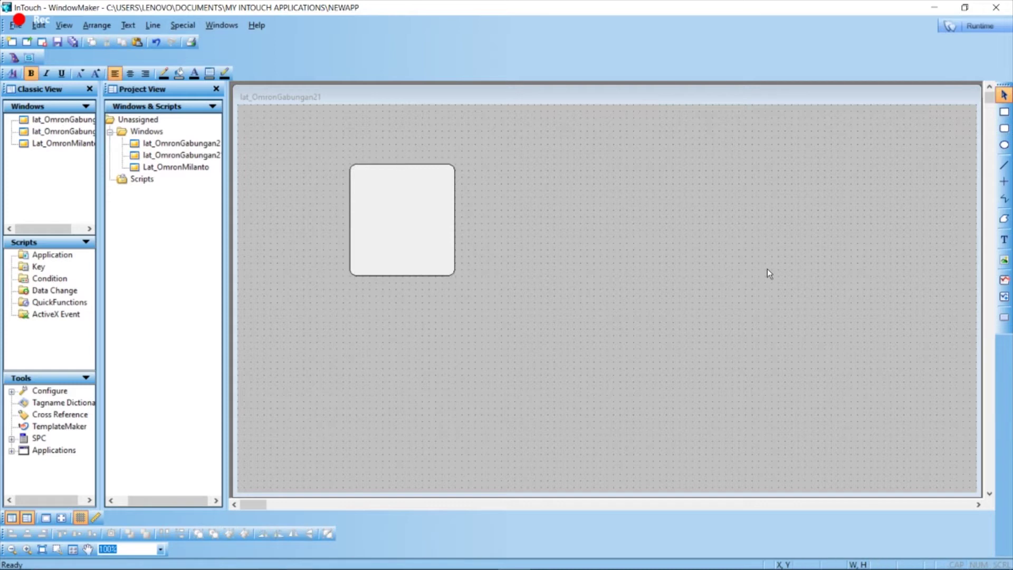
Add the text label PLC 1 inside the rounded rectangle, enlarge it and place it centred near the upper edge.
{"action": "left_click", "coordinate": [1005, 241]}
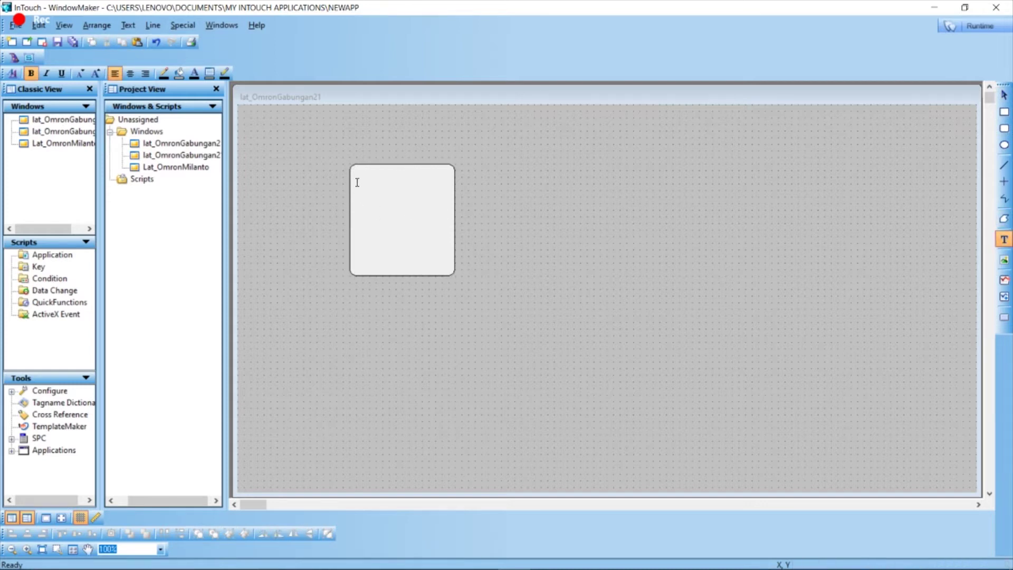
{"action": "left_click", "coordinate": [375, 177]}
{"action": "type", "text": "PLC"}
{"action": "key", "text": "Escape"}
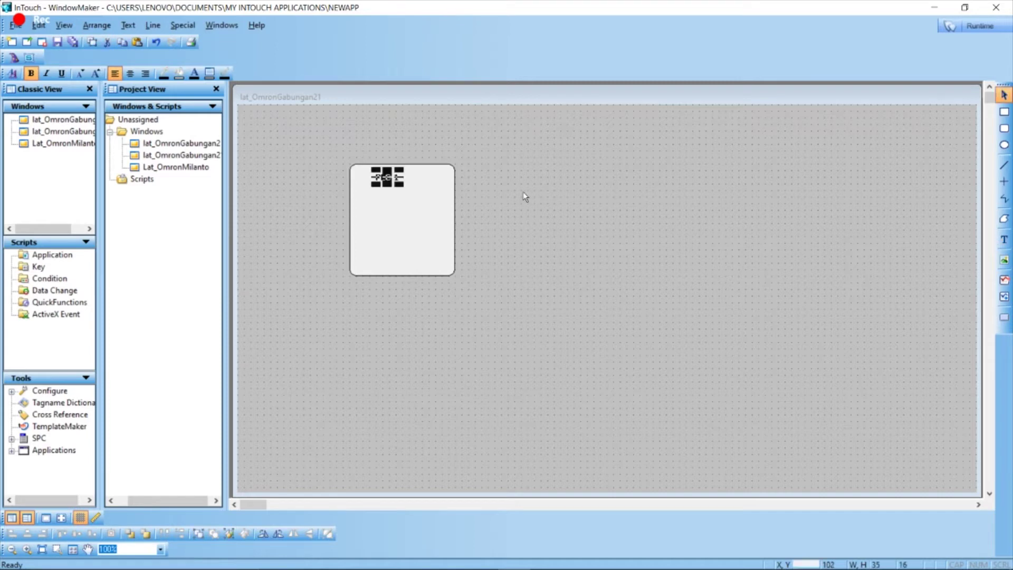
{"action": "left_click_drag", "start_coordinate": [399, 186], "coordinate": [402, 191]}
{"action": "left_click", "coordinate": [551, 242]}
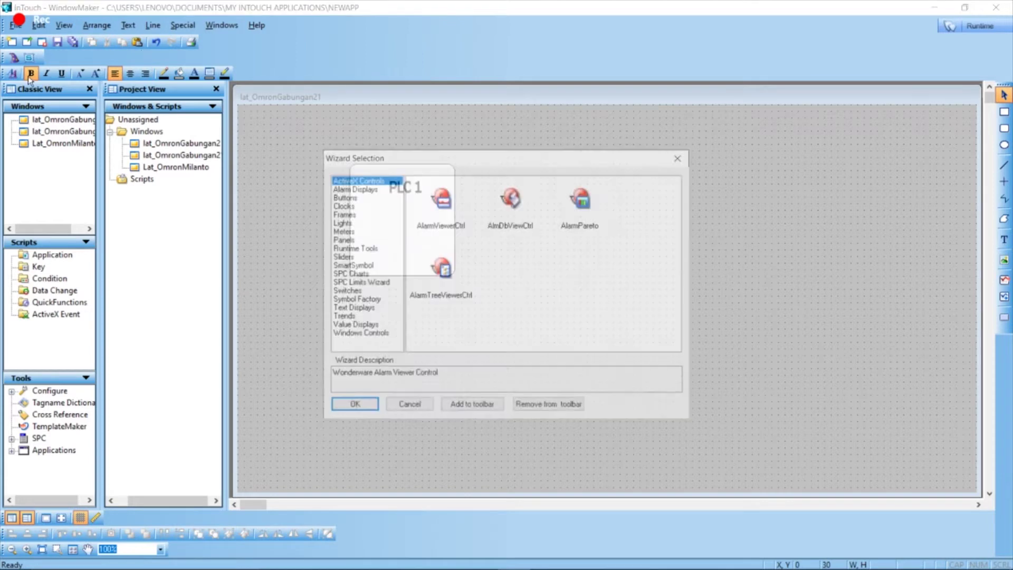
Insert a Round Siren light from the wizard selection and place it inside the rounded rectangle below the PLC 1 label.
{"action": "key", "text": "Down"}
{"action": "key", "text": "Down"}
{"action": "key", "text": "Down"}
{"action": "key", "text": "Down"}
{"action": "key", "text": "Down"}
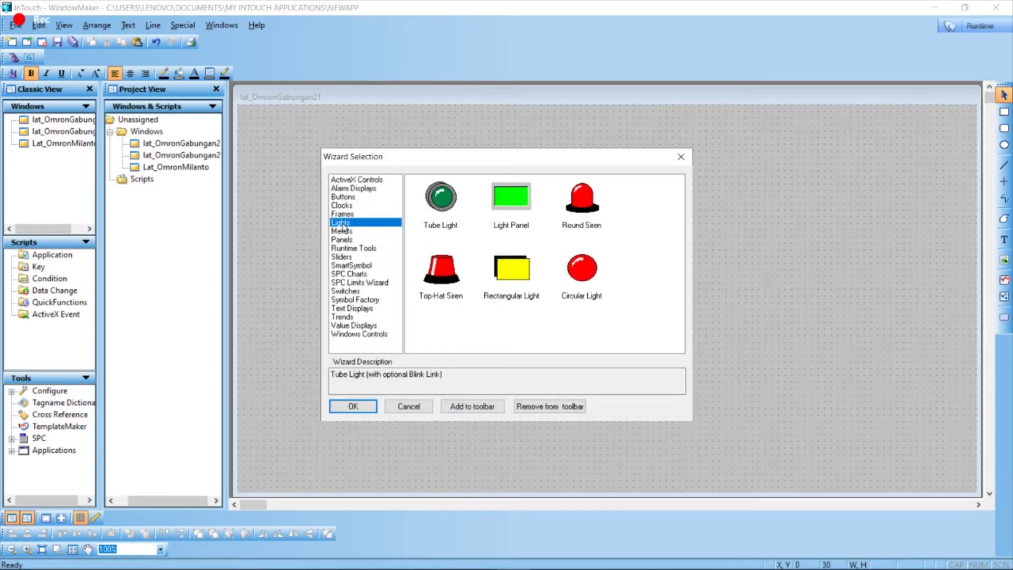
{"action": "double_click", "coordinate": [583, 200]}
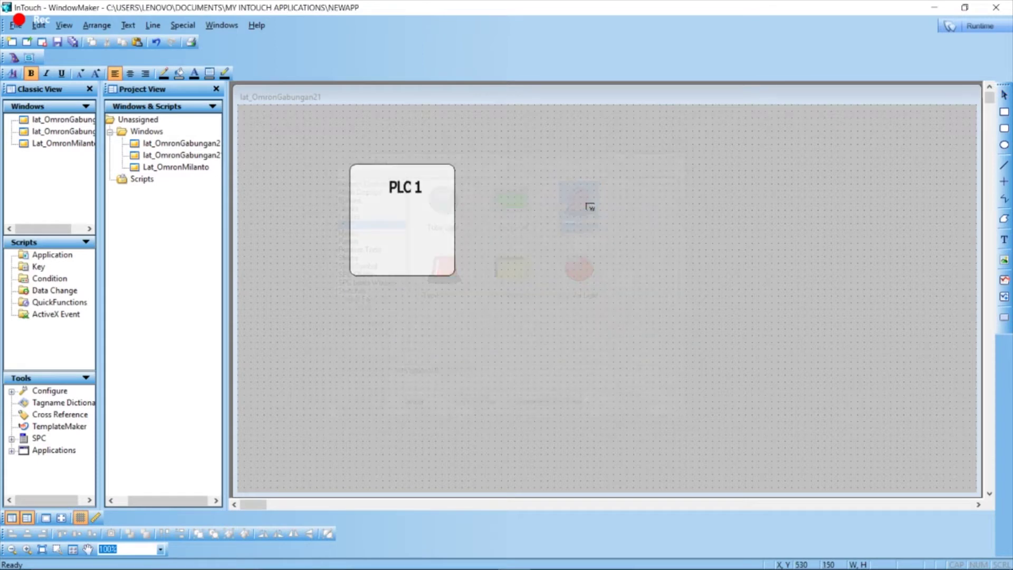
{"action": "left_click", "coordinate": [389, 210]}
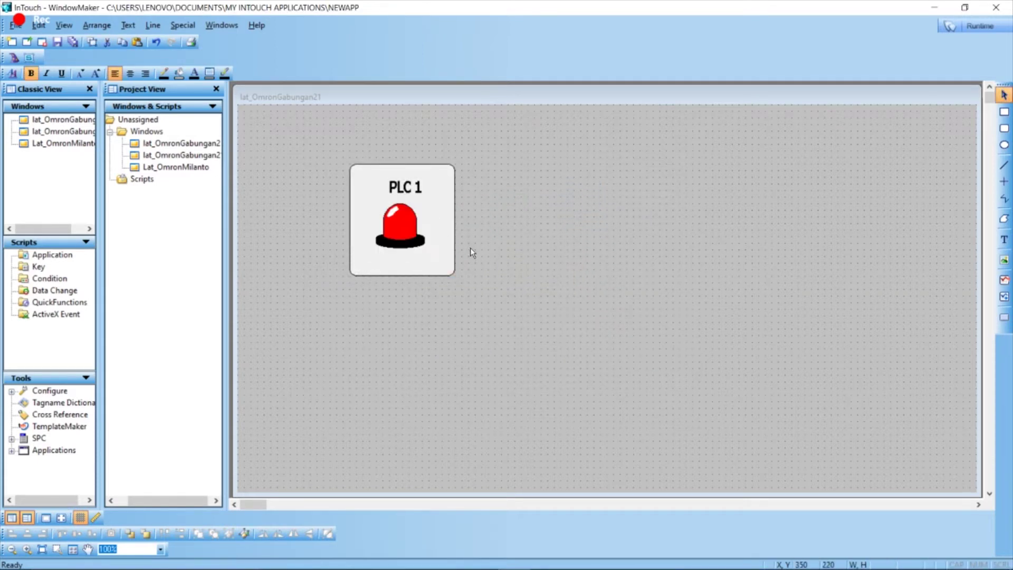
Enlarge the rounded rectangle in width and height and move the siren down to its lower part.
{"action": "left_click", "coordinate": [454, 281]}
{"action": "left_click_drag", "start_coordinate": [454, 282], "coordinate": [467, 303]}
{"action": "left_click", "coordinate": [399, 221]}
{"action": "left_click_drag", "start_coordinate": [400, 221], "coordinate": [400, 254]}
{"action": "left_click", "coordinate": [489, 287]}
{"action": "left_click", "coordinate": [587, 305]}
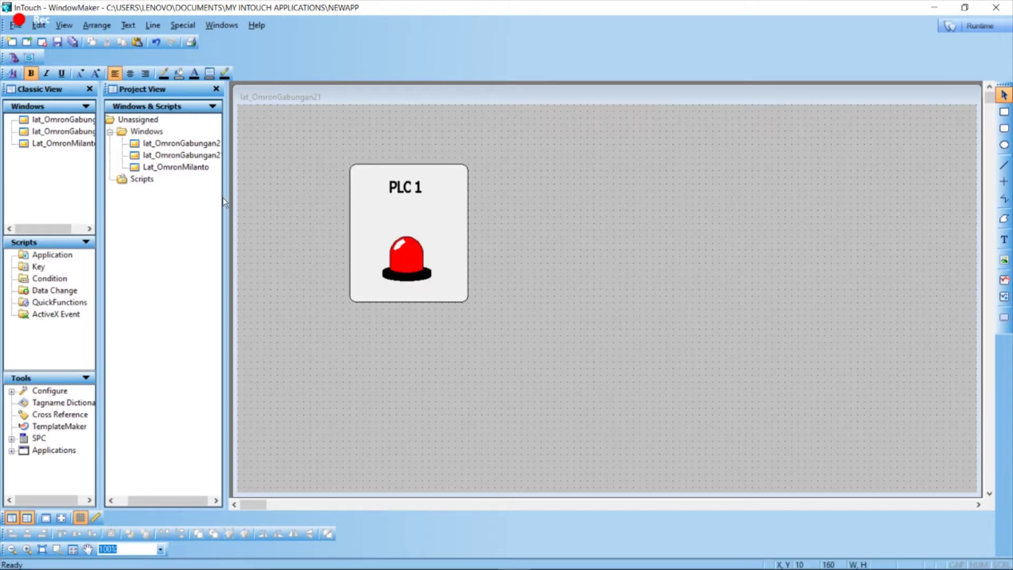
Insert a Color Pushbutton from the wizard selection between the PLC 1 label and the siren, and make it taller.
{"action": "left_click", "coordinate": [15, 57]}
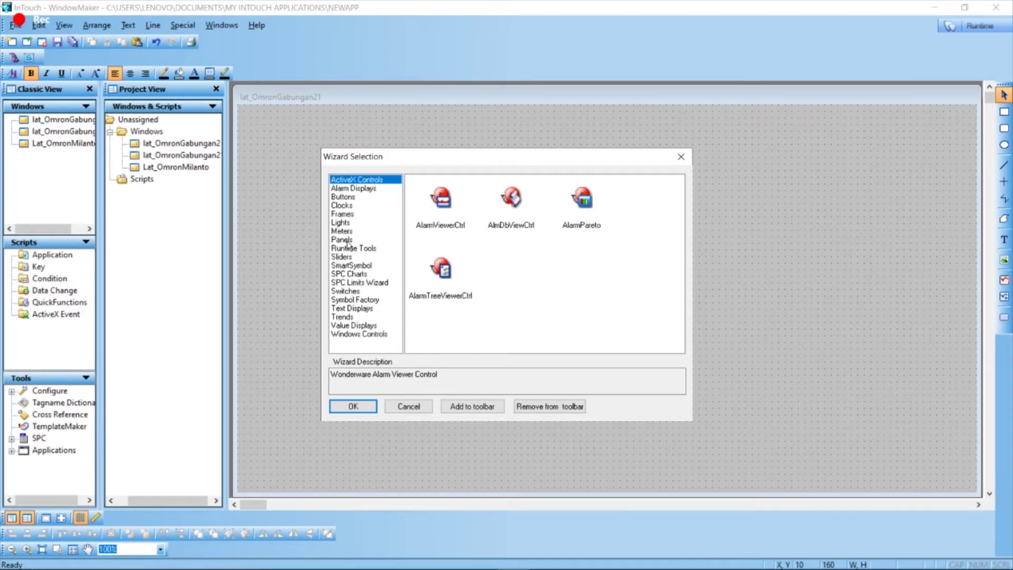
{"action": "left_click", "coordinate": [342, 205]}
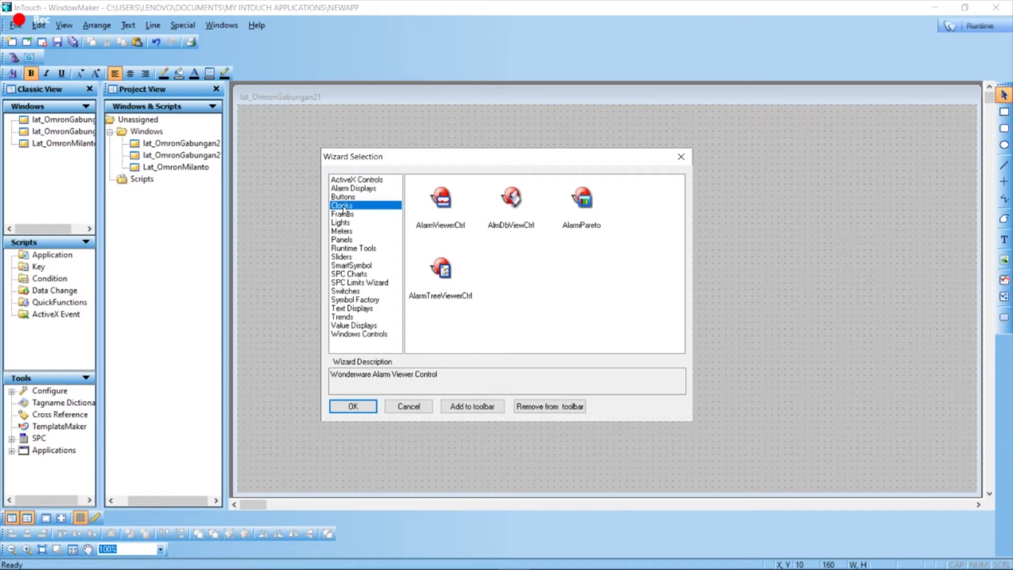
{"action": "left_click", "coordinate": [351, 293]}
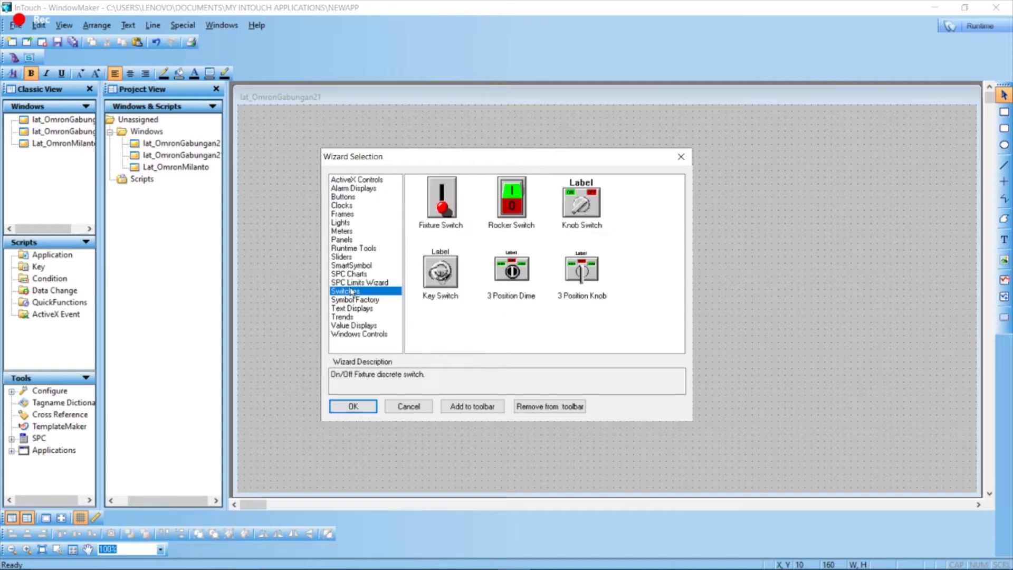
{"action": "left_click", "coordinate": [343, 198]}
{"action": "scroll", "coordinate": [553, 287], "scroll_direction": "down", "scroll_amount": 2}
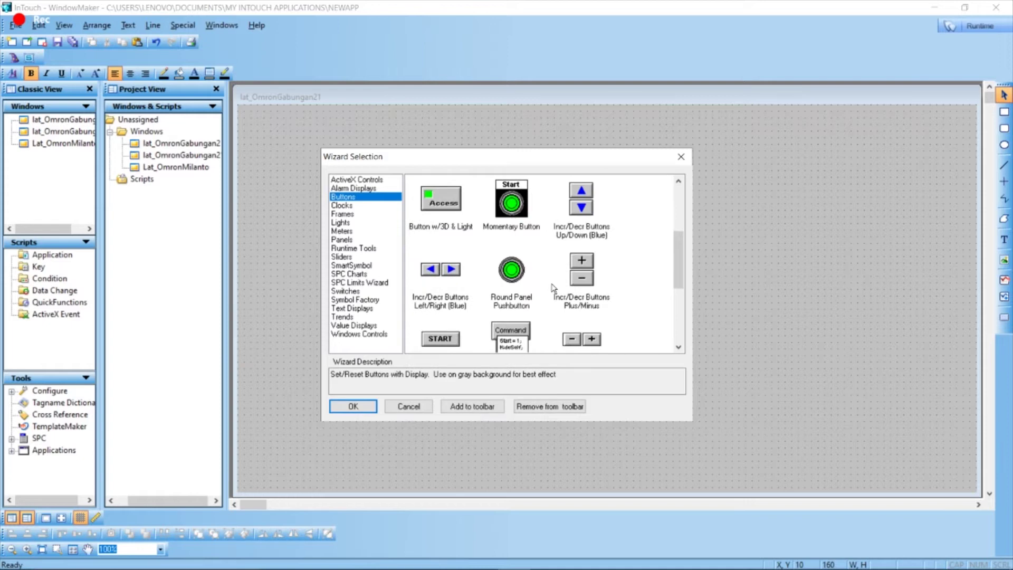
{"action": "scroll", "coordinate": [553, 288], "scroll_direction": "down", "scroll_amount": 2}
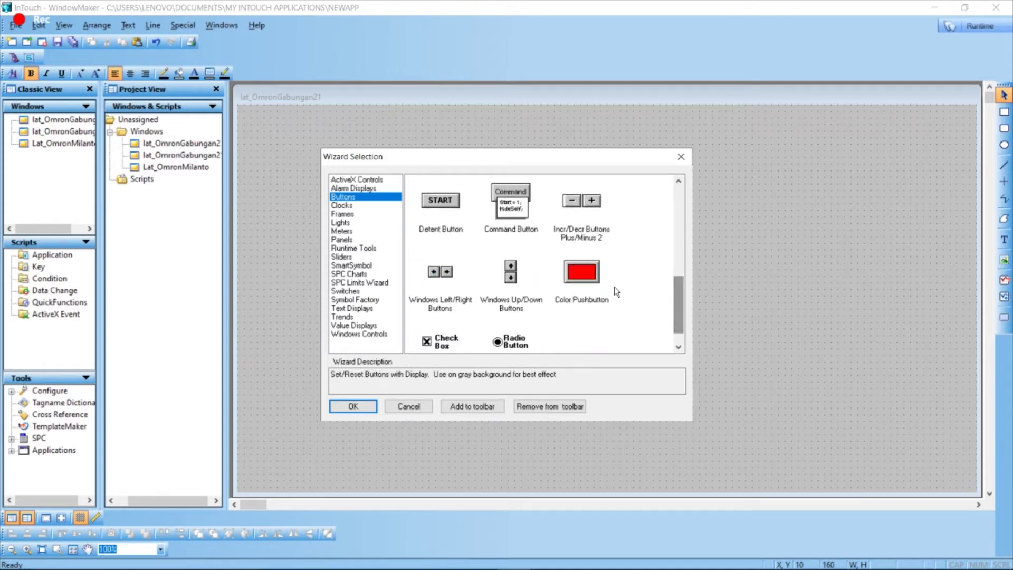
{"action": "left_click", "coordinate": [591, 278]}
{"action": "left_click", "coordinate": [353, 406]}
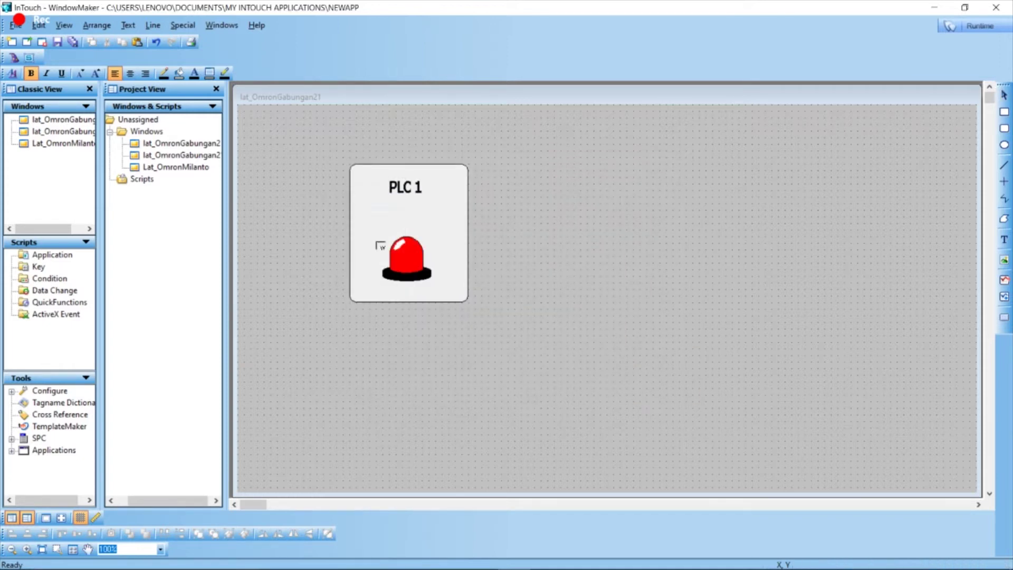
{"action": "left_click", "coordinate": [409, 205]}
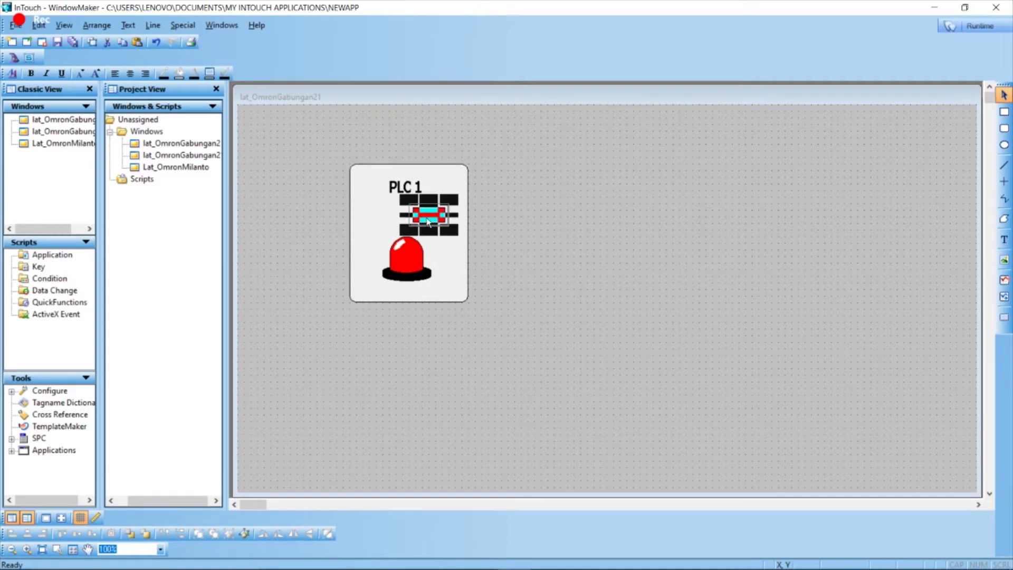
{"action": "left_click", "coordinate": [502, 241]}
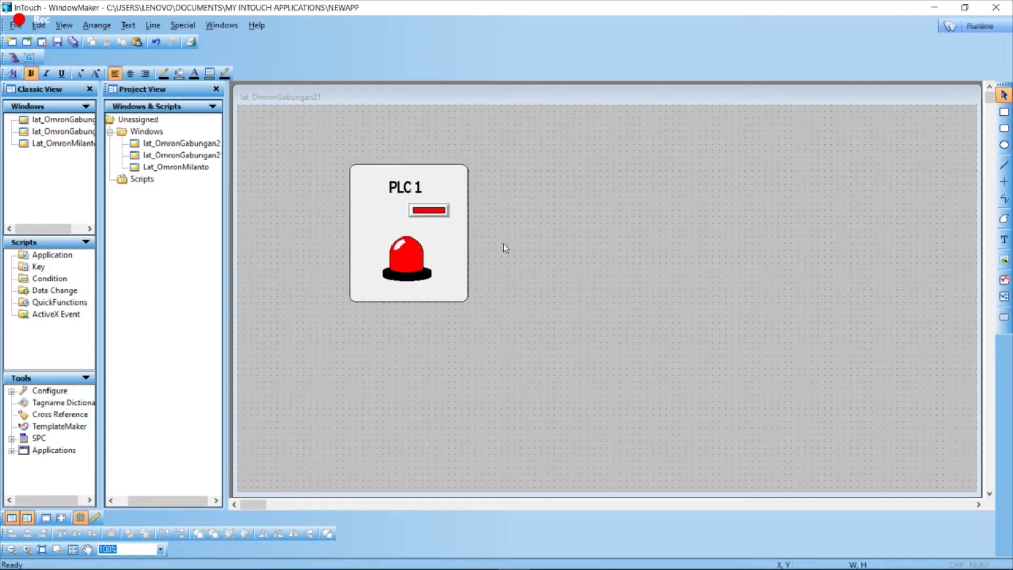
{"action": "left_click", "coordinate": [422, 215]}
{"action": "left_click_drag", "start_coordinate": [431, 221], "coordinate": [431, 236]}
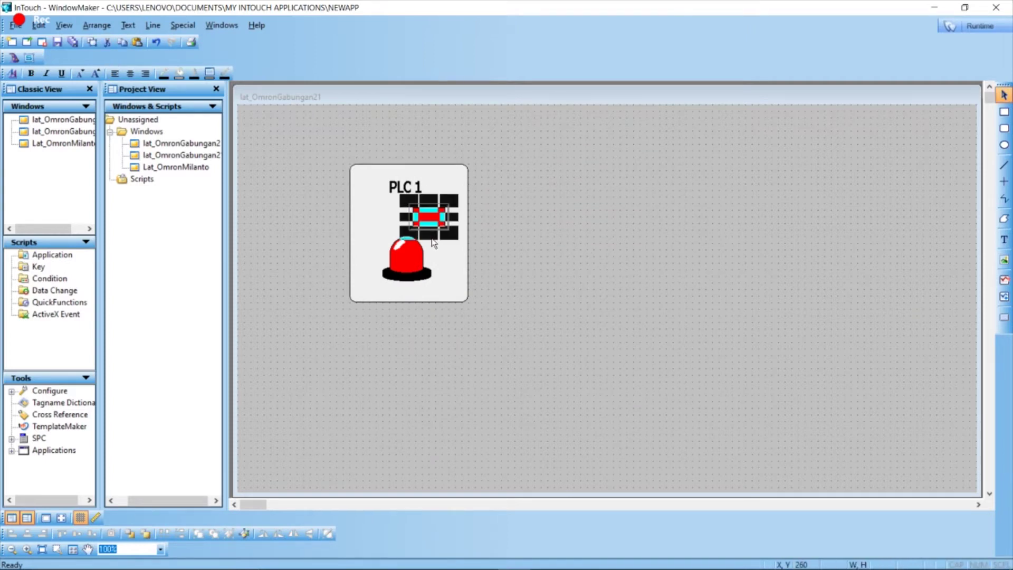
Move the pushbutton up to just below the PLC 1 label and place a copy of it to its left.
{"action": "left_click", "coordinate": [435, 228]}
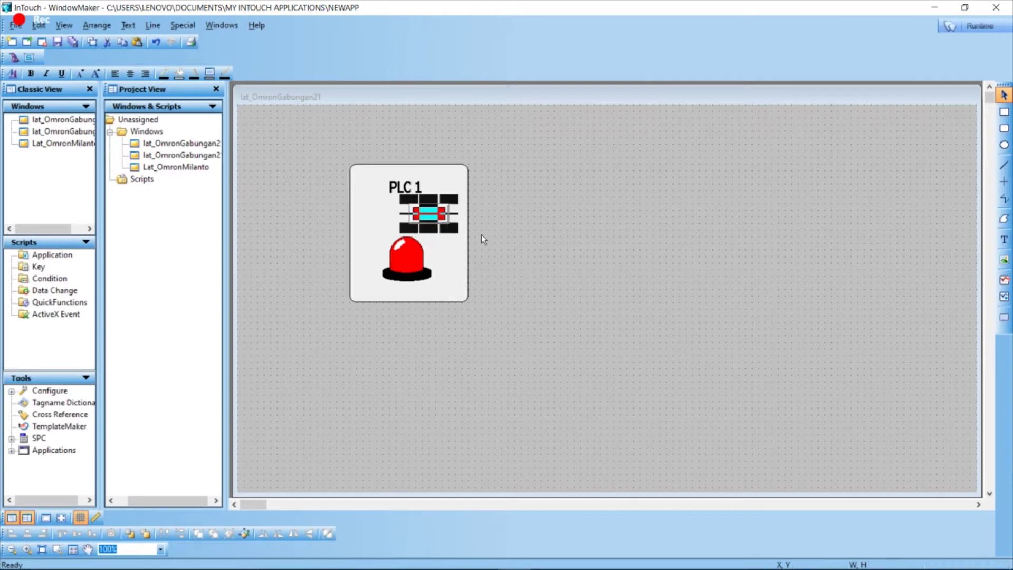
{"action": "left_click", "coordinate": [481, 234]}
{"action": "left_click", "coordinate": [448, 211]}
{"action": "left_click", "coordinate": [584, 255]}
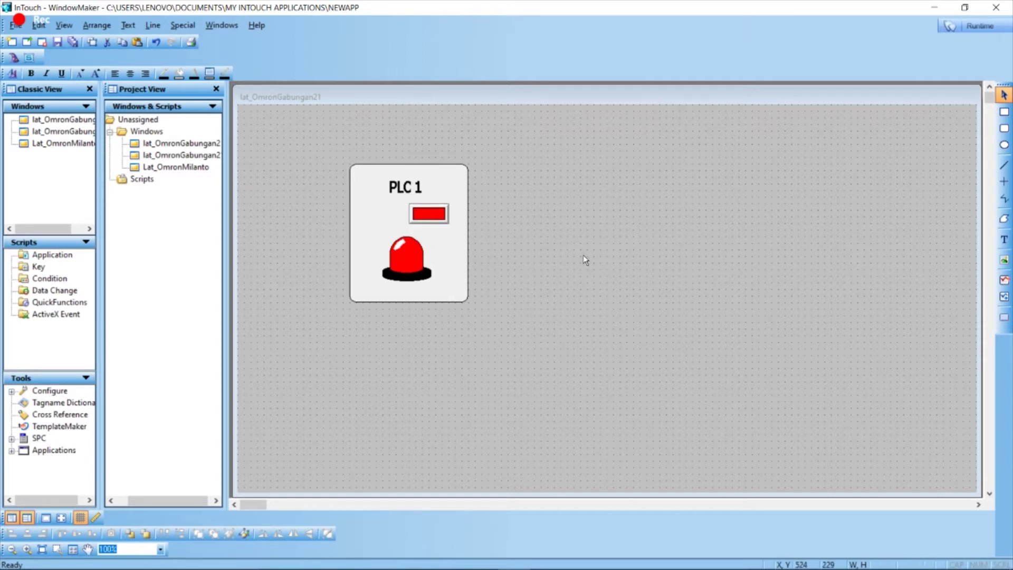
{"action": "left_click", "coordinate": [370, 220]}
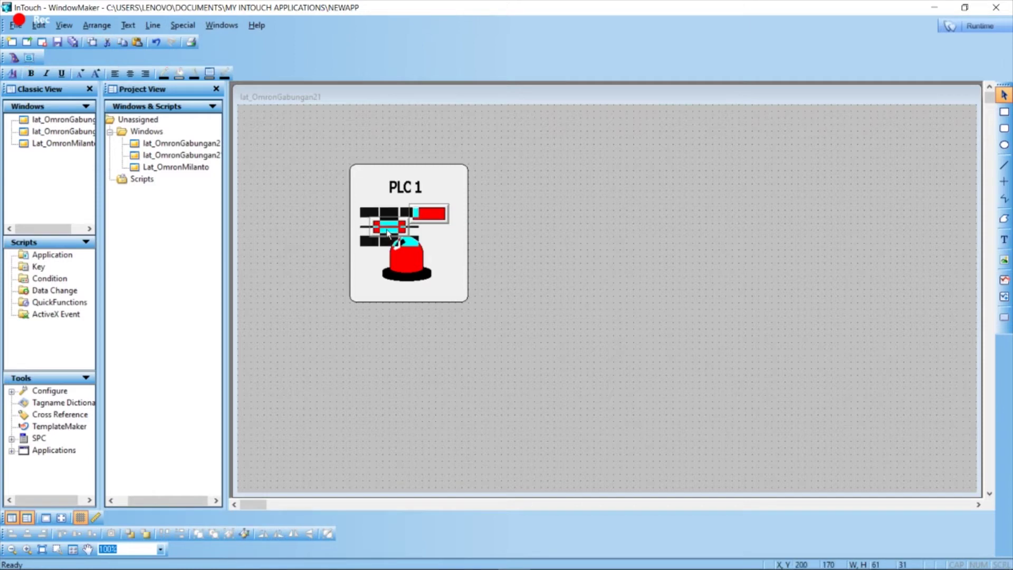
{"action": "left_click_drag", "start_coordinate": [373, 221], "coordinate": [355, 206]}
{"action": "left_click_drag", "start_coordinate": [331, 270], "coordinate": [364, 217]}
{"action": "left_click", "coordinate": [289, 284]}
{"action": "key", "text": "ctrl+z"}
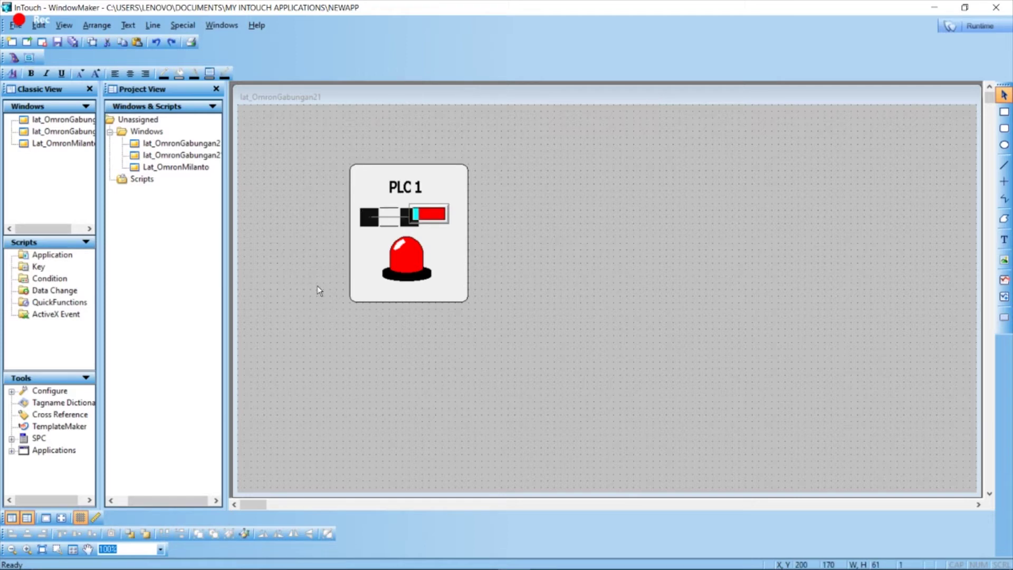
{"action": "key", "text": "ctrl+z"}
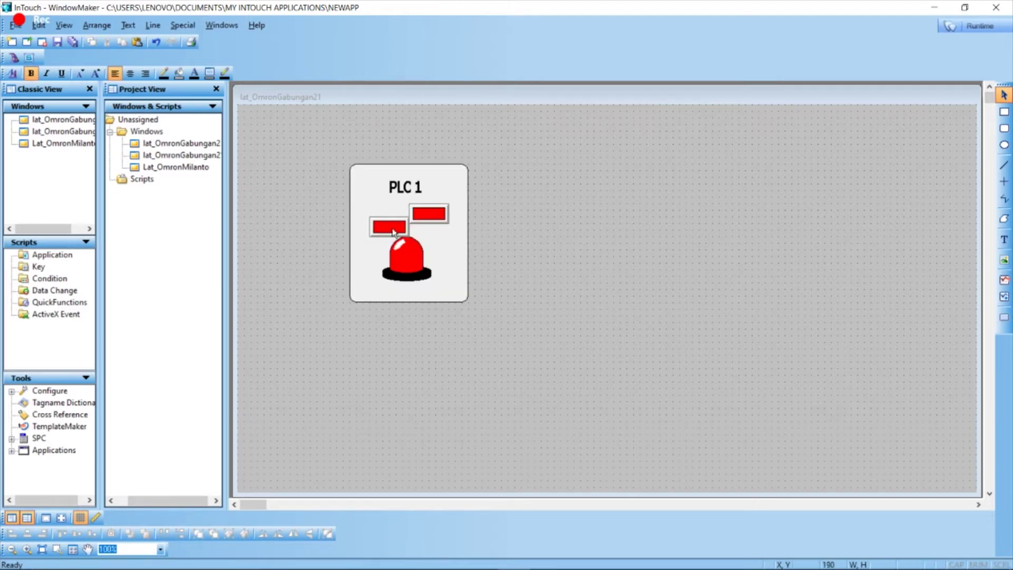
Align the copied pushbutton beside the original and set its 0,False,Off fill colour to light green.
{"action": "left_click_drag", "start_coordinate": [391, 235], "coordinate": [384, 218]}
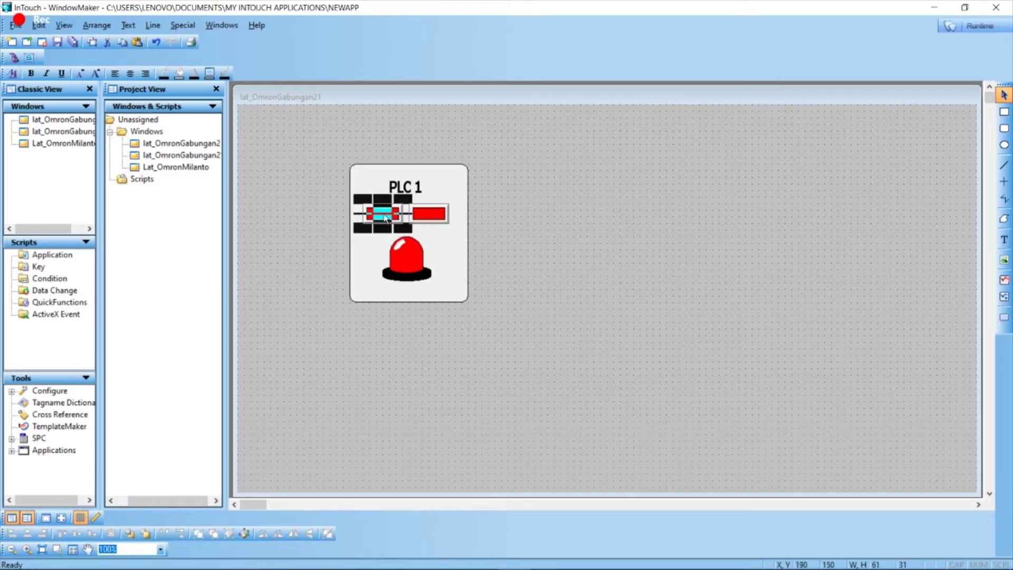
{"action": "double_click", "coordinate": [384, 213]}
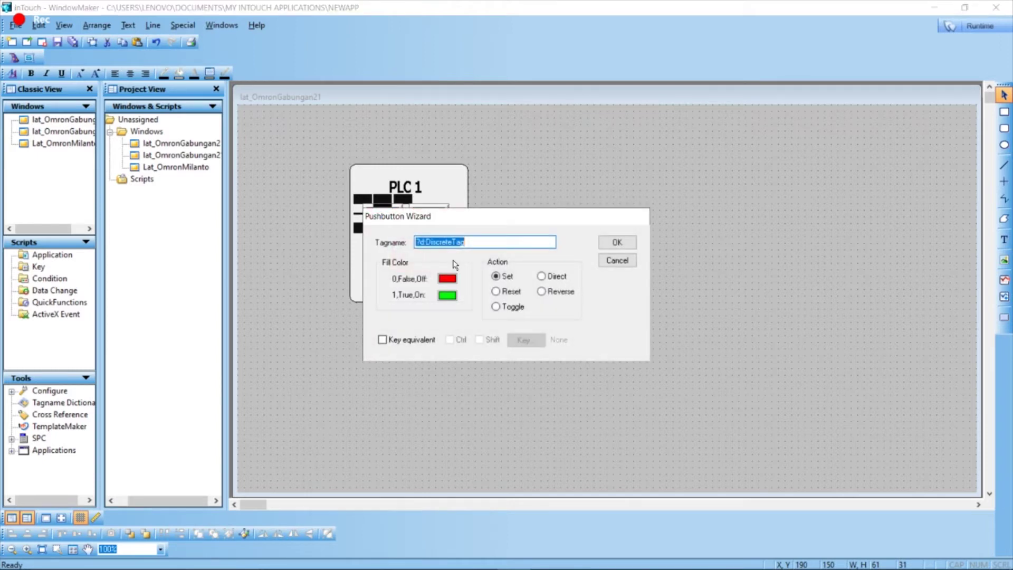
{"action": "left_click", "coordinate": [447, 279]}
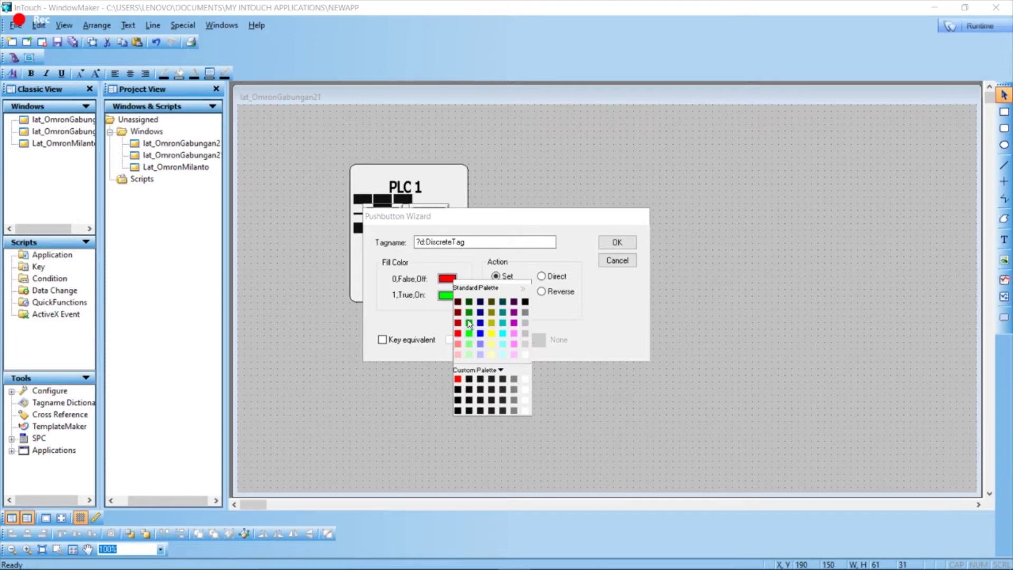
{"action": "left_click", "coordinate": [471, 342]}
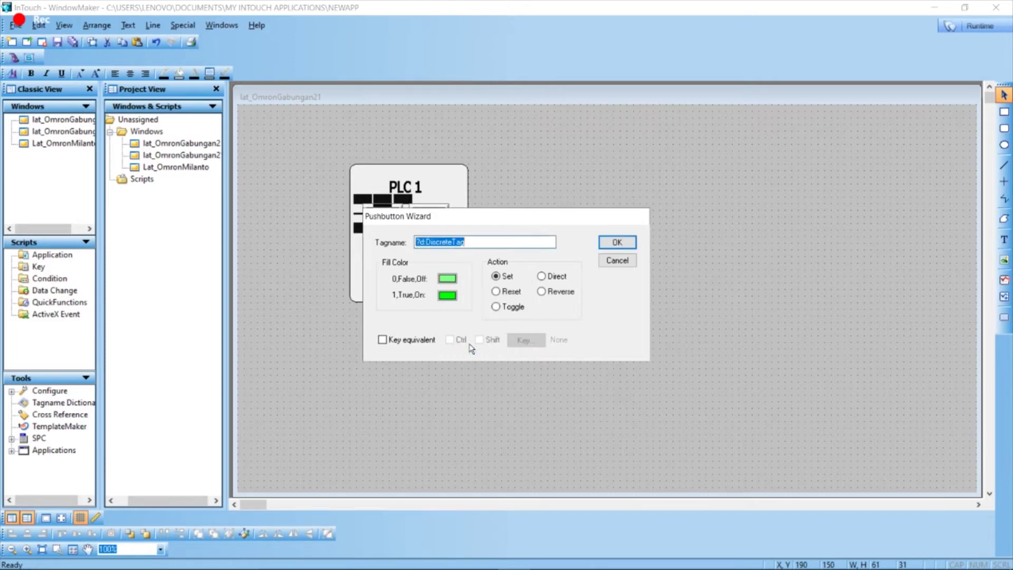
{"action": "left_click", "coordinate": [619, 246]}
{"action": "left_click", "coordinate": [592, 309]}
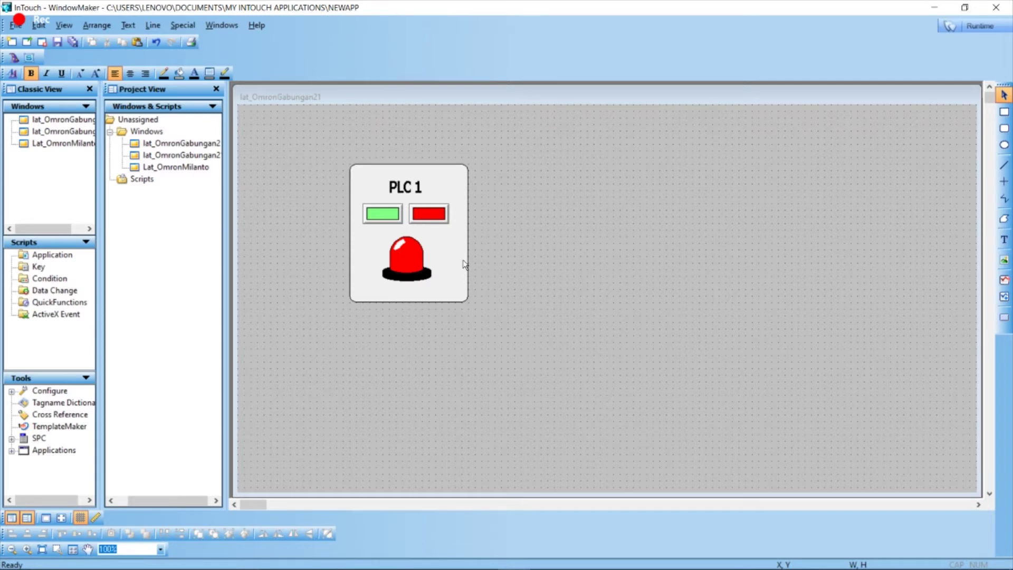
Set the 1,True,On fill colour of the red pushbutton to a shade of red.
{"action": "double_click", "coordinate": [430, 214]}
{"action": "left_click", "coordinate": [453, 296]}
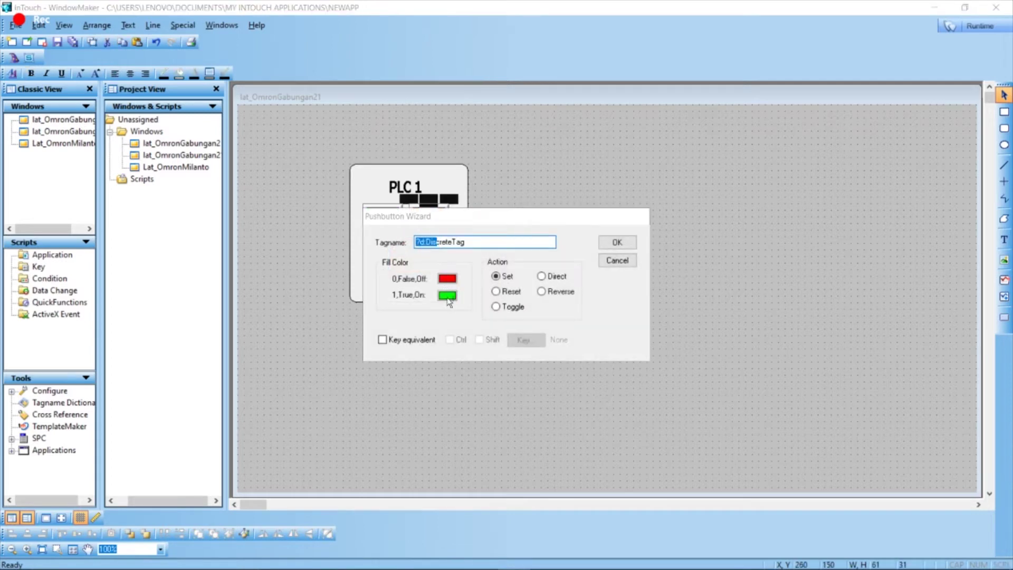
{"action": "left_click", "coordinate": [457, 342]}
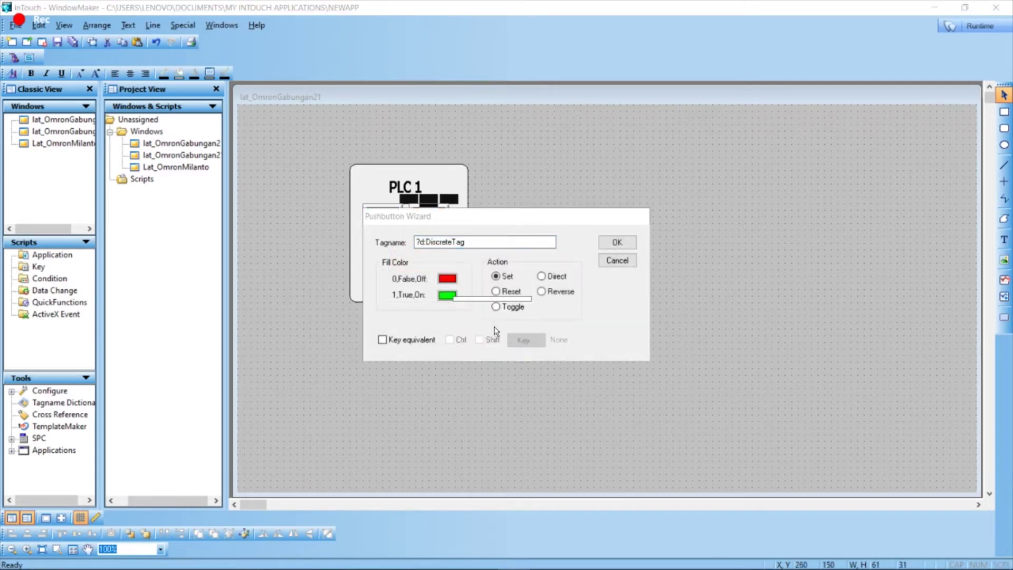
{"action": "left_click", "coordinate": [617, 243]}
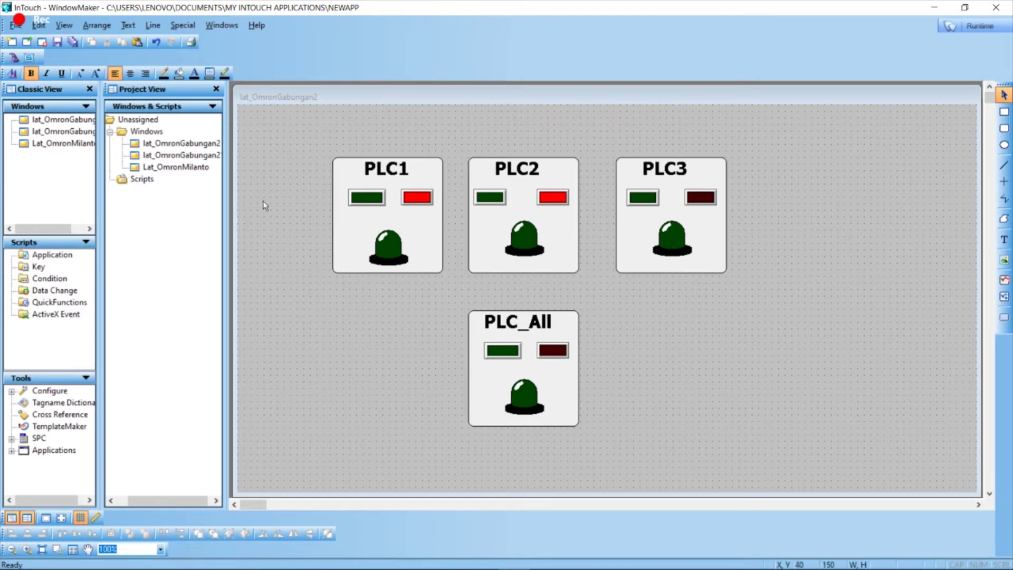
Assign the tagname start1 to the green pushbutton in the PLC1 box and define it as an I/O Discrete tag.
{"action": "double_click", "coordinate": [372, 201]}
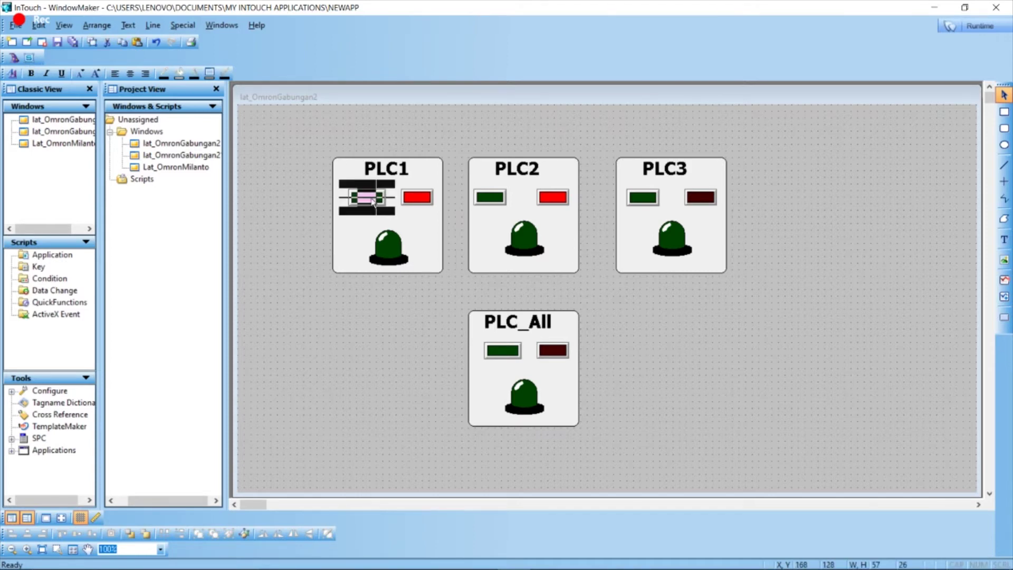
{"action": "left_click_drag", "start_coordinate": [466, 219], "coordinate": [641, 203]}
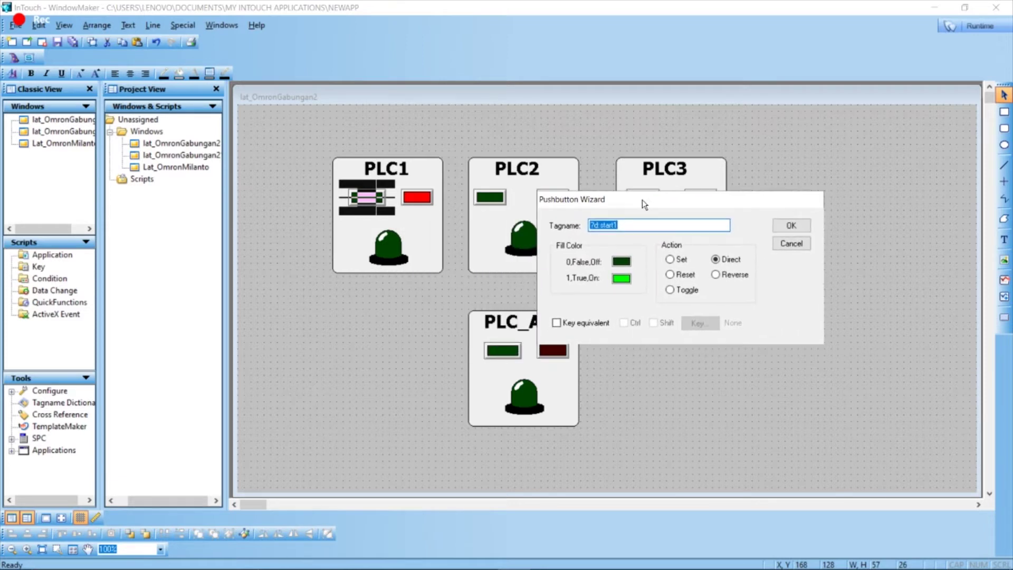
{"action": "type", "text": "sta"}
{"action": "left_click", "coordinate": [792, 225]}
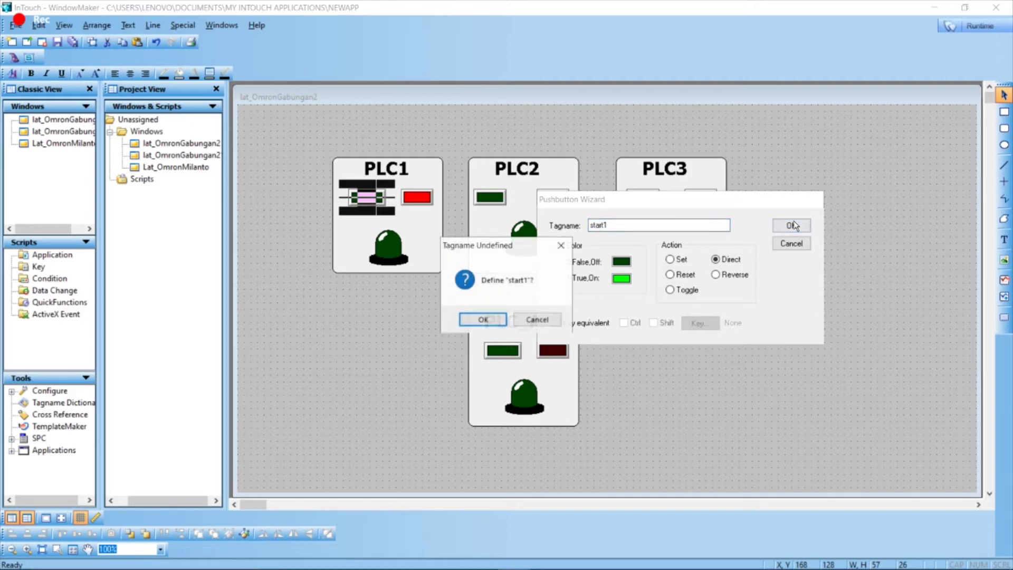
{"action": "left_click", "coordinate": [477, 320]}
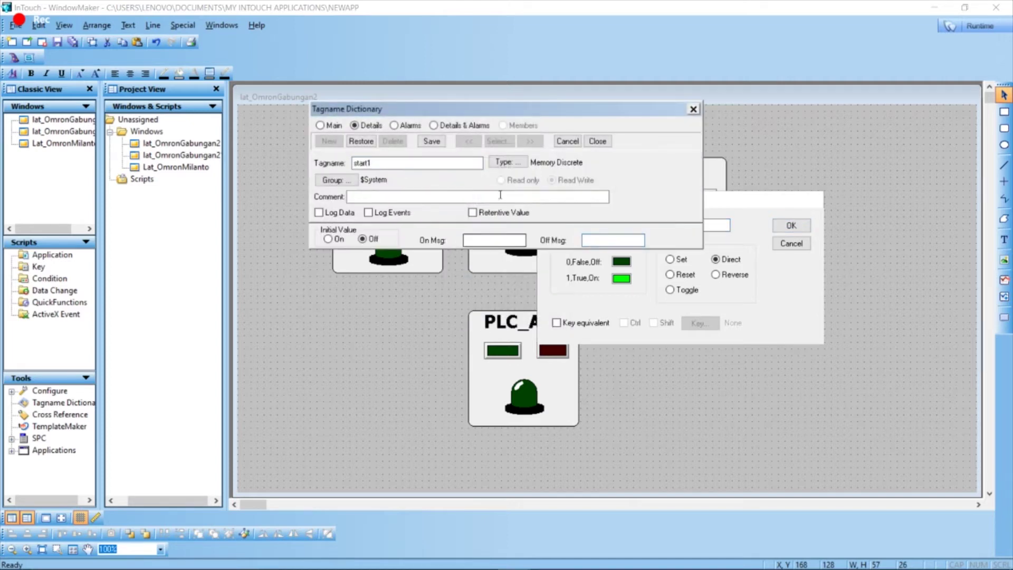
{"action": "left_click", "coordinate": [504, 163]}
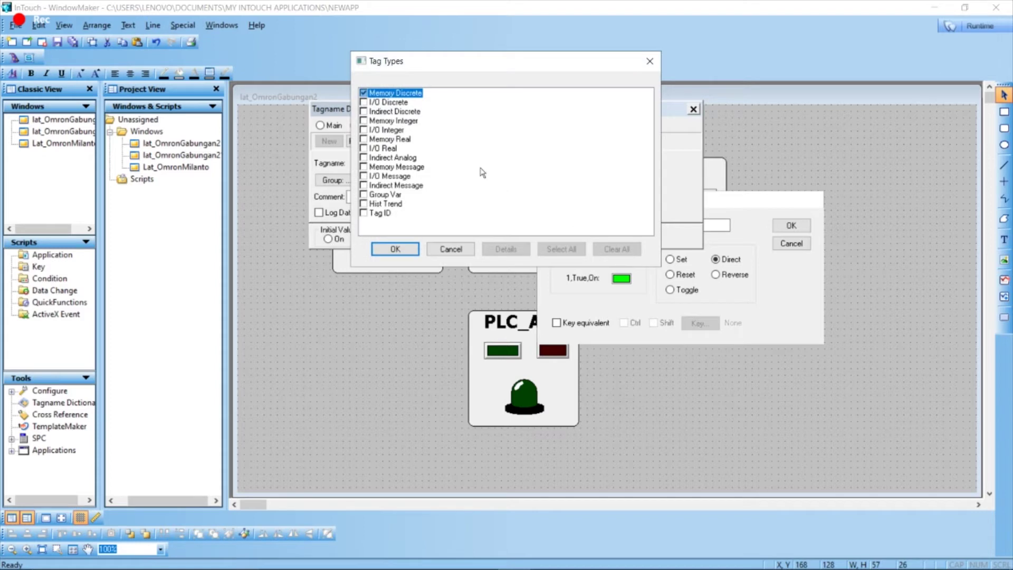
{"action": "left_click", "coordinate": [366, 103]}
{"action": "left_click", "coordinate": [413, 248]}
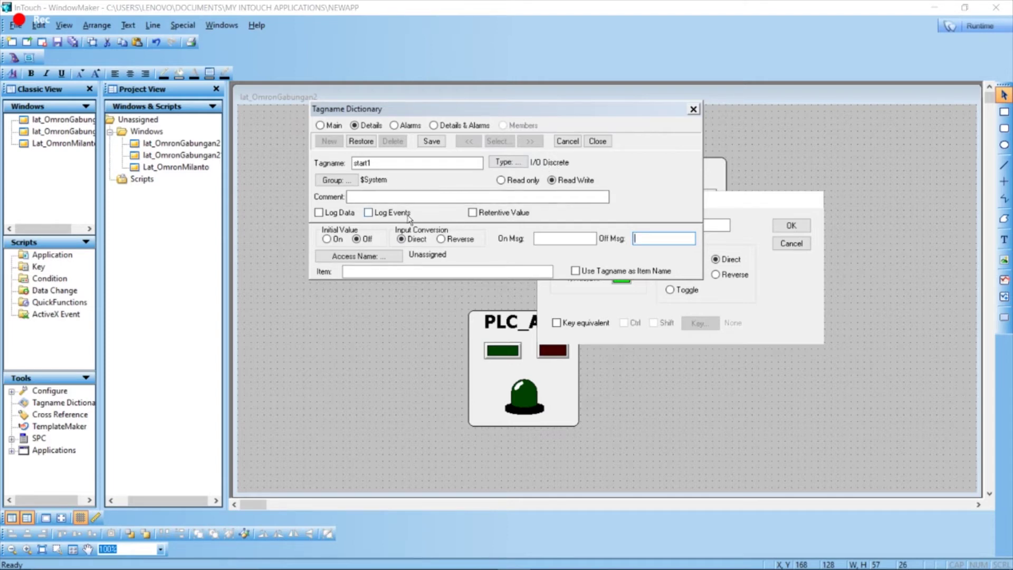
Add an access name OMRON1 for the start1 tag with the application name server_runtime.
{"action": "left_click", "coordinate": [378, 256]}
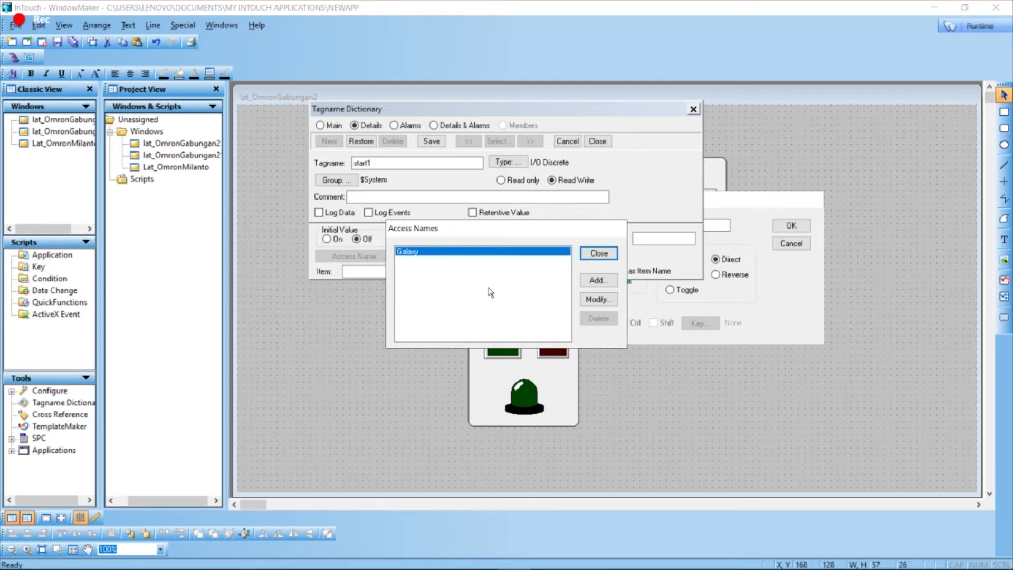
{"action": "left_click", "coordinate": [596, 285]}
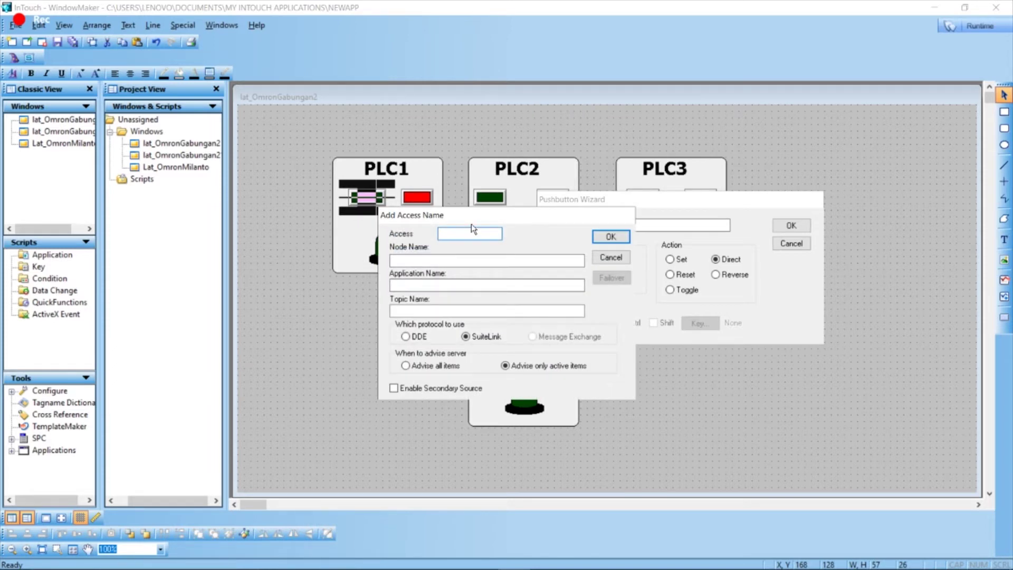
{"action": "type", "text": "OMRON1"}
{"action": "left_click", "coordinate": [446, 283]}
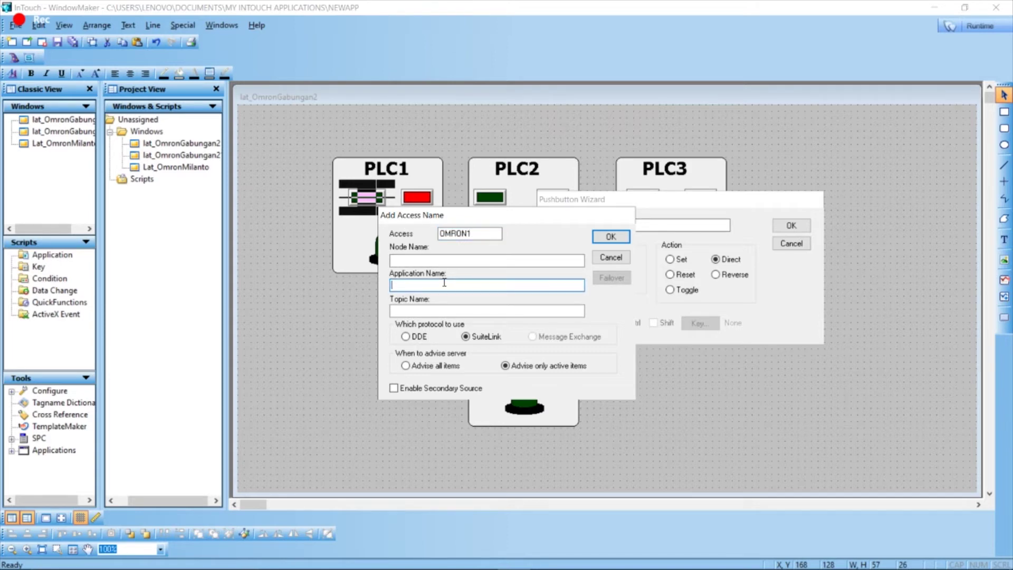
{"action": "type", "text": "server_runtime"}
Set the topic name to CP1H1 and assign the OMRON1 access name to the start1 tag.
{"action": "left_click", "coordinate": [432, 311]}
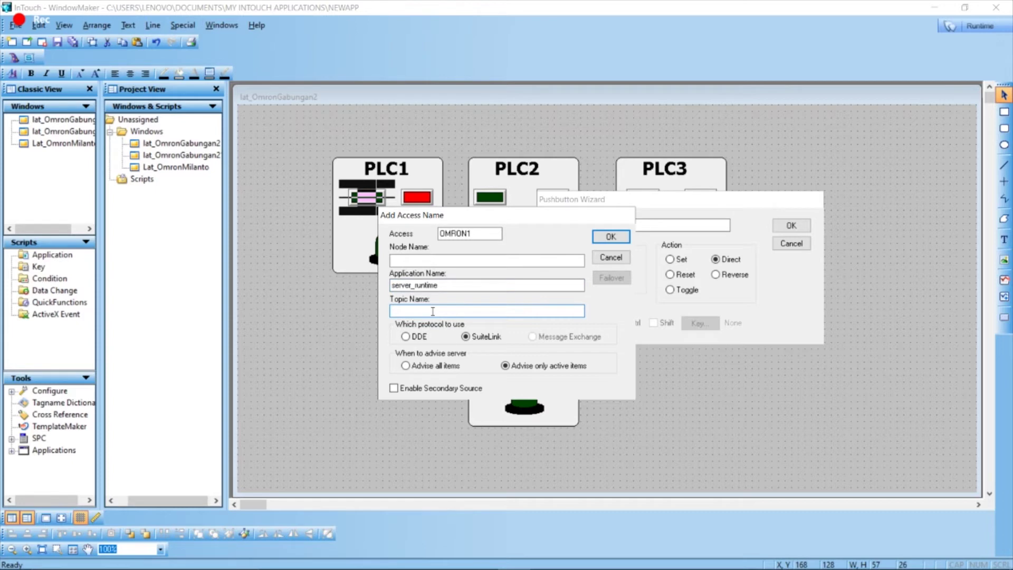
{"action": "type", "text": "CP"}
{"action": "key", "text": "BackSpace"}
{"action": "key", "text": "BackSpace"}
{"action": "type", "text": "1H1"}
{"action": "left_click_drag", "start_coordinate": [416, 312], "coordinate": [391, 314]}
{"action": "left_click", "coordinate": [404, 313]}
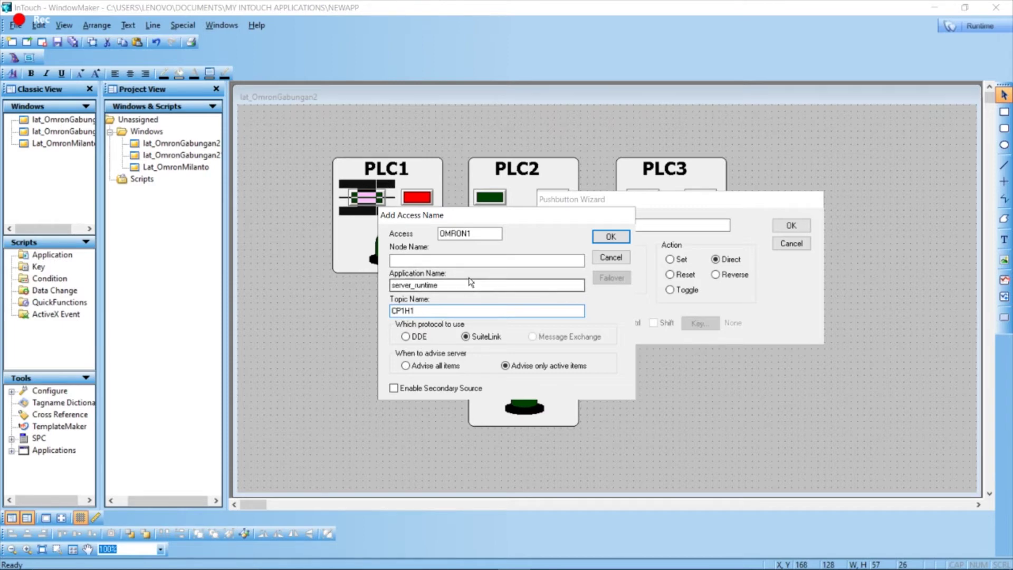
{"action": "left_click", "coordinate": [611, 236]}
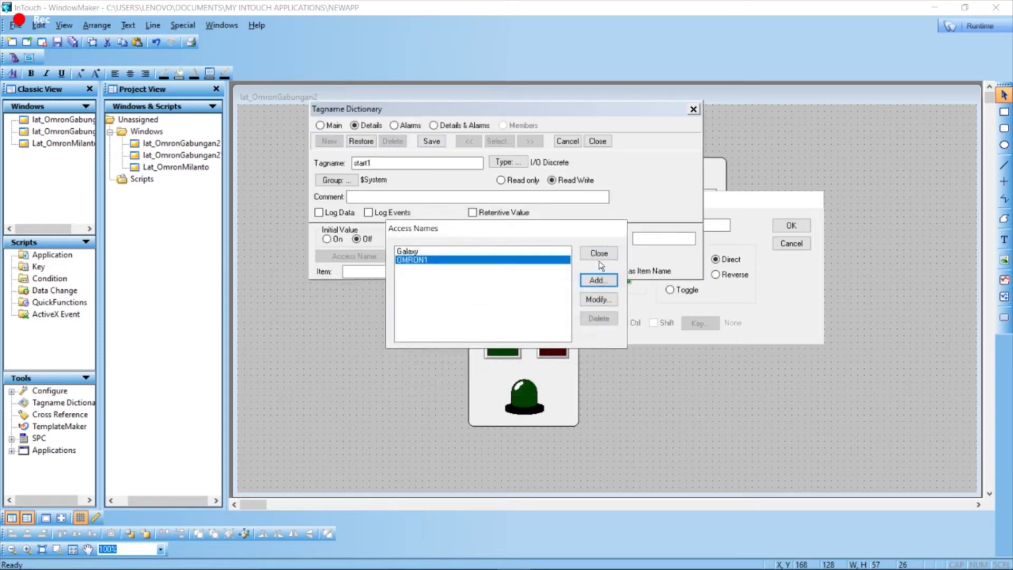
{"action": "left_click", "coordinate": [601, 254]}
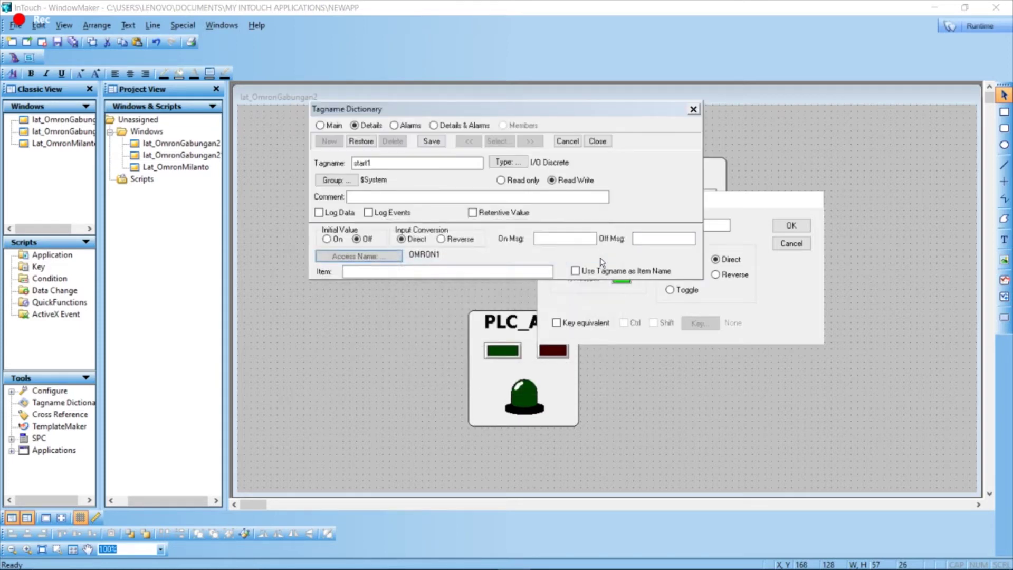
Set the start1 tag's item to START1, save the tag and close its definition.
{"action": "left_click", "coordinate": [436, 272]}
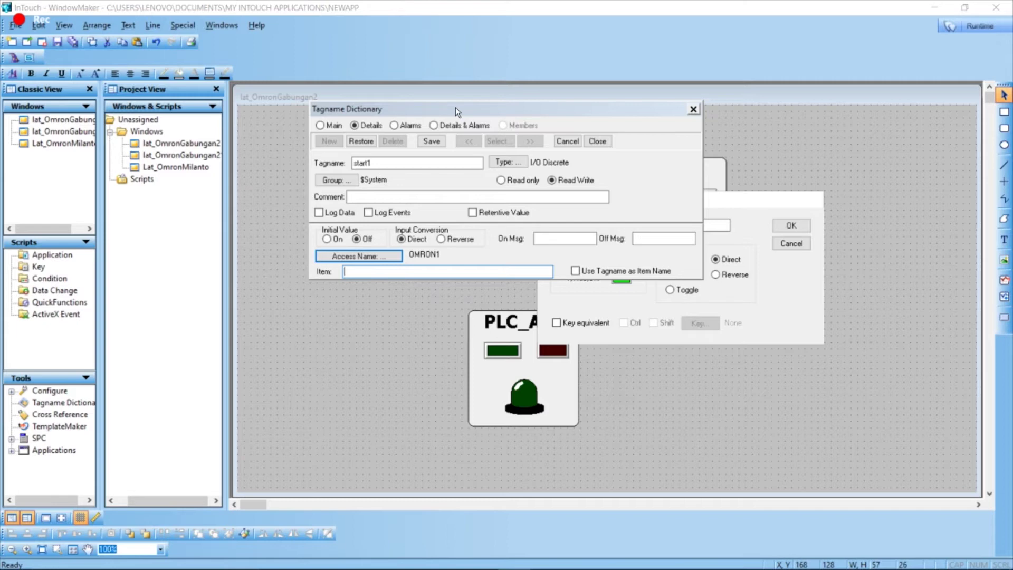
{"action": "left_click_drag", "start_coordinate": [458, 113], "coordinate": [618, 154]}
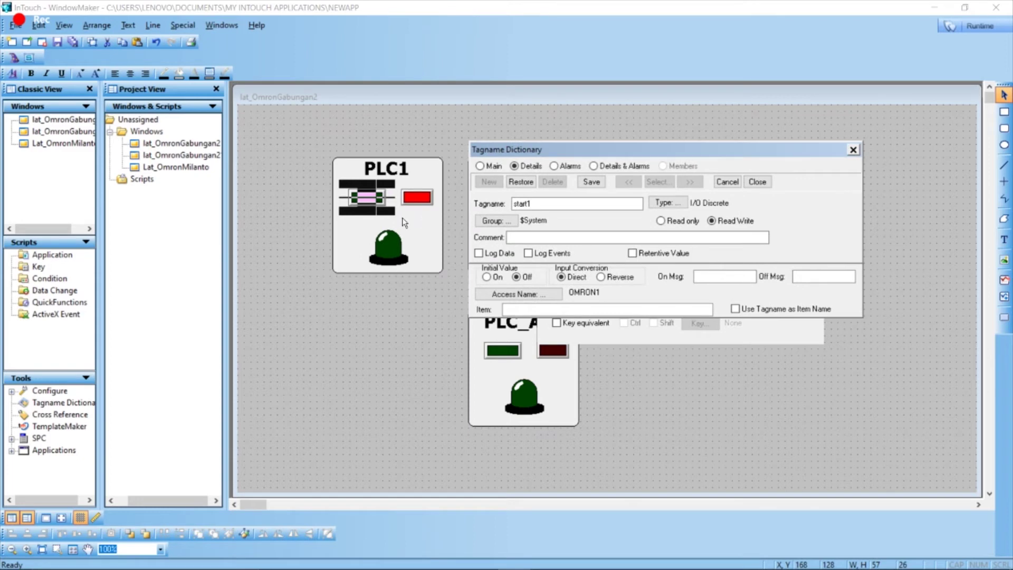
{"action": "left_click", "coordinate": [546, 308]}
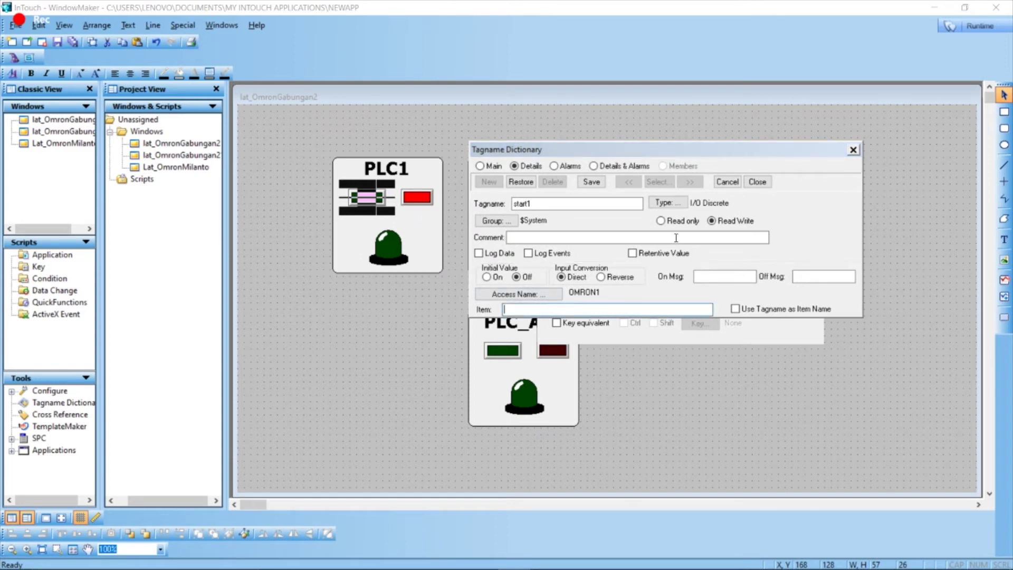
{"action": "type", "text": "STAT"}
{"action": "key", "text": "BackSpace"}
{"action": "type", "text": "RT1"}
{"action": "left_click", "coordinate": [591, 181]}
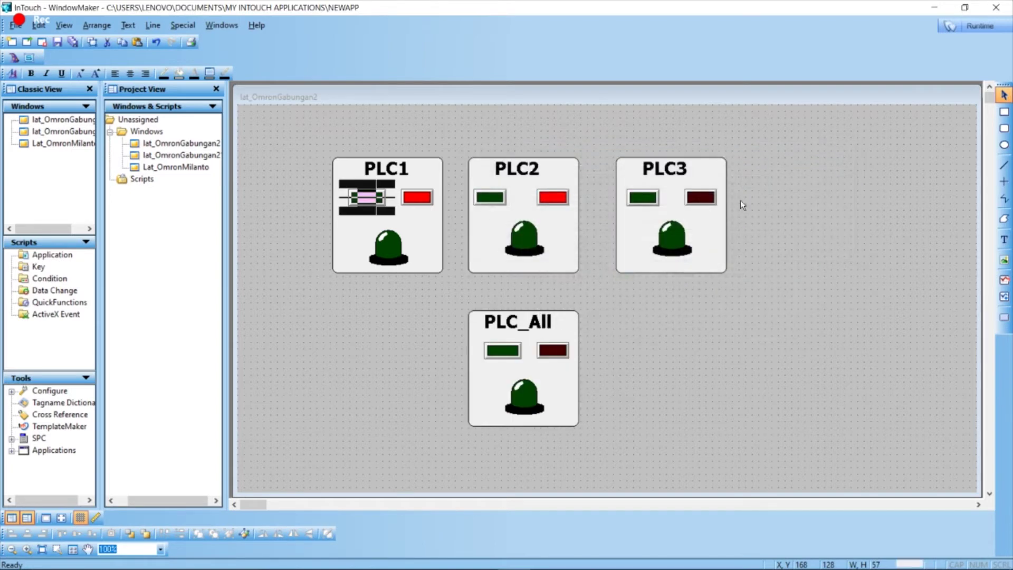
{"action": "left_click", "coordinate": [758, 182]}
Assign the tagname stop1 to the red pushbutton in the PLC1 box and define it as an I/O Discrete tag.
{"action": "left_click_drag", "start_coordinate": [367, 198], "coordinate": [417, 198]}
{"action": "double_click", "coordinate": [417, 197]}
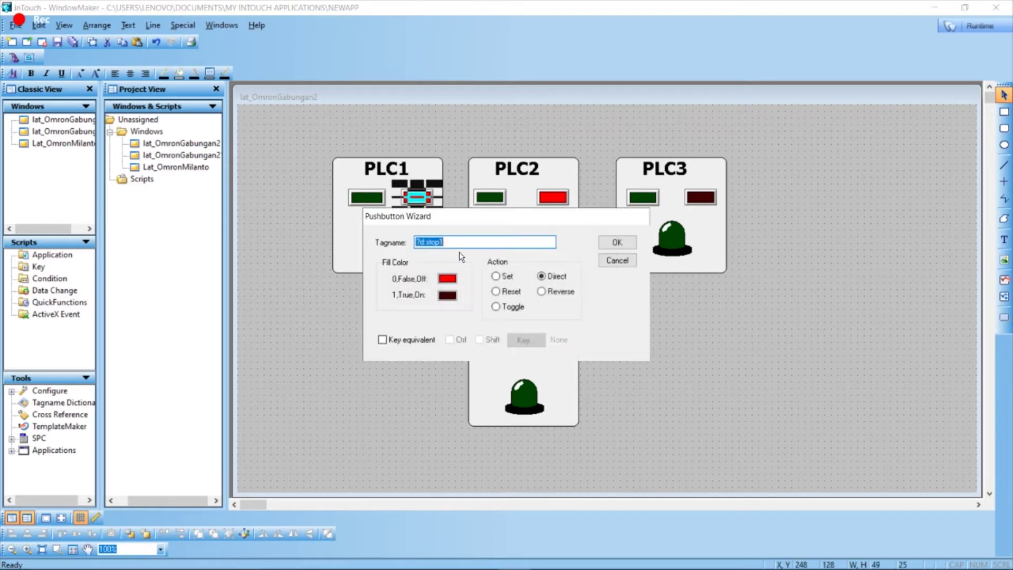
{"action": "type", "text": "stop1"}
{"action": "left_click", "coordinate": [617, 242]}
{"action": "left_click", "coordinate": [493, 321]}
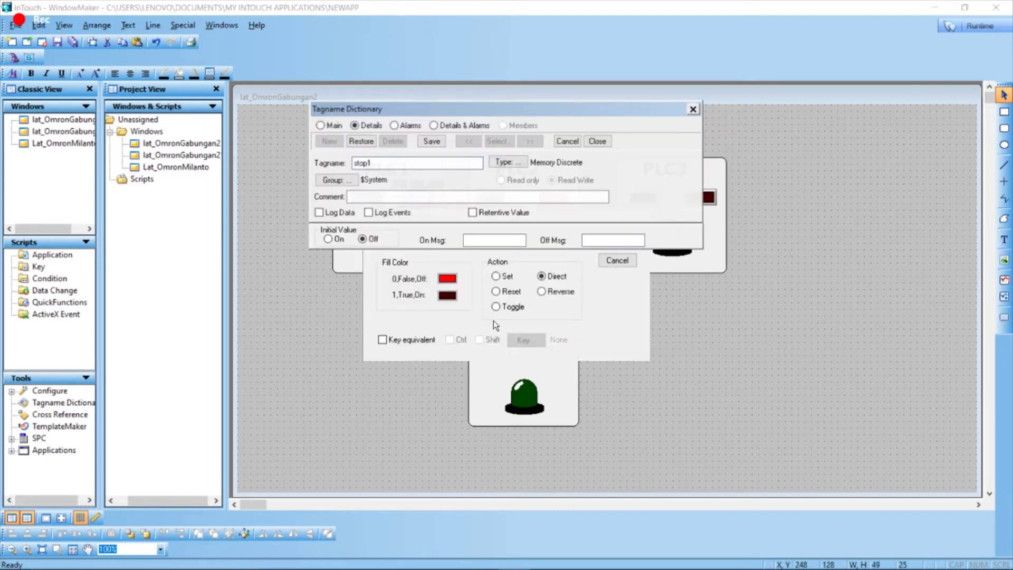
{"action": "left_click", "coordinate": [363, 102]}
{"action": "left_click", "coordinate": [395, 249]}
Set the stop1 tag's item to STOP1 under the OMRON1 access name and save the tag.
{"action": "left_click", "coordinate": [407, 270]}
{"action": "key", "text": "Left"}
{"action": "key", "text": "BackSpace"}
{"action": "key", "text": "BackSpace"}
{"action": "key", "text": "BackSpace"}
{"action": "key", "text": "BackSpace"}
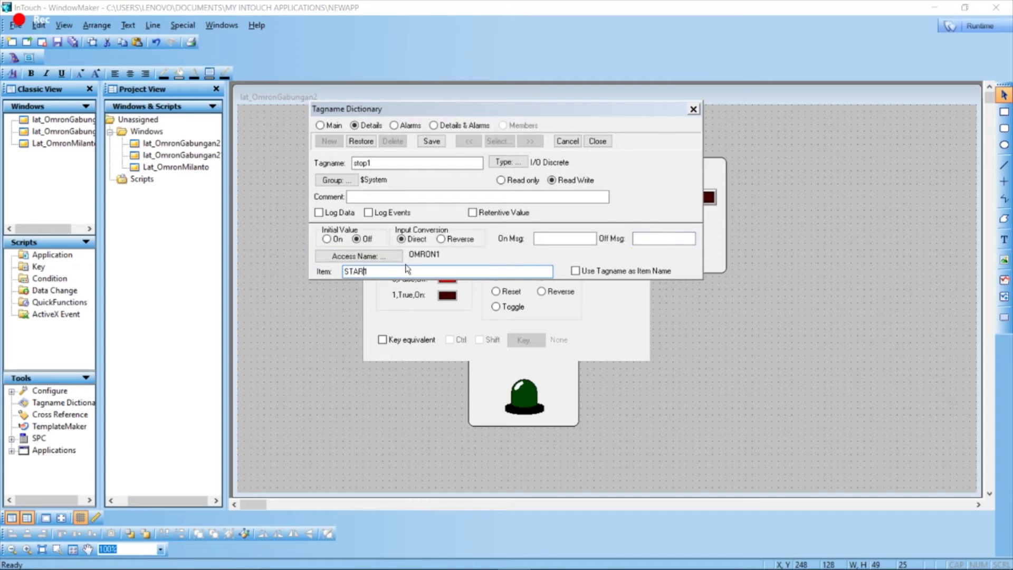
{"action": "type", "text": "TOP"}
{"action": "left_click", "coordinate": [432, 141]}
Assign the expression lampu1 to the siren light in the PLC1 box and define it as an I/O Discrete tag.
{"action": "double_click", "coordinate": [416, 199]}
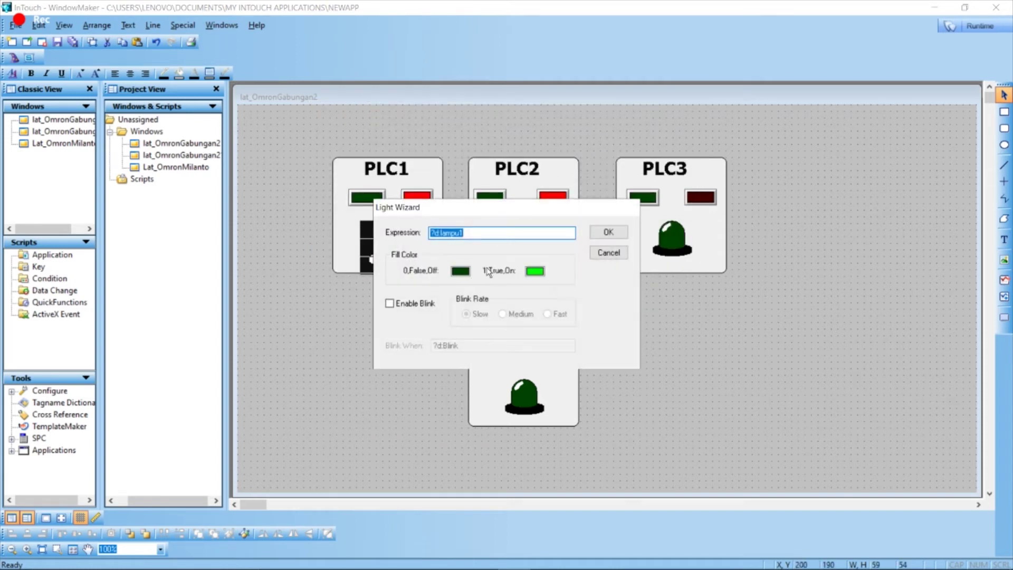
{"action": "type", "text": "lampu1"}
{"action": "left_click", "coordinate": [608, 232]}
{"action": "left_click", "coordinate": [483, 319]}
{"action": "left_click", "coordinate": [395, 249]}
Set the lampu1 tag's item to LAMPU1, save the tag and close its definition.
{"action": "left_click", "coordinate": [406, 272]}
{"action": "key", "text": "Left"}
{"action": "key", "text": "BackSpace"}
{"action": "key", "text": "BackSpace"}
{"action": "key", "text": "BackSpace"}
{"action": "key", "text": "BackSpace"}
{"action": "type", "text": "LAMP"}
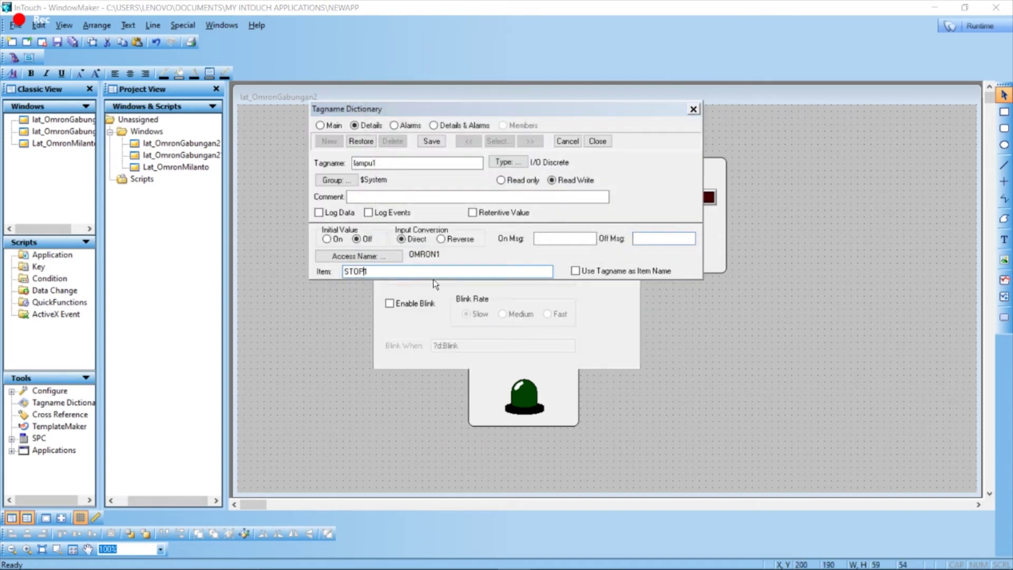
{"action": "left_click", "coordinate": [431, 141]}
{"action": "left_click", "coordinate": [597, 141]}
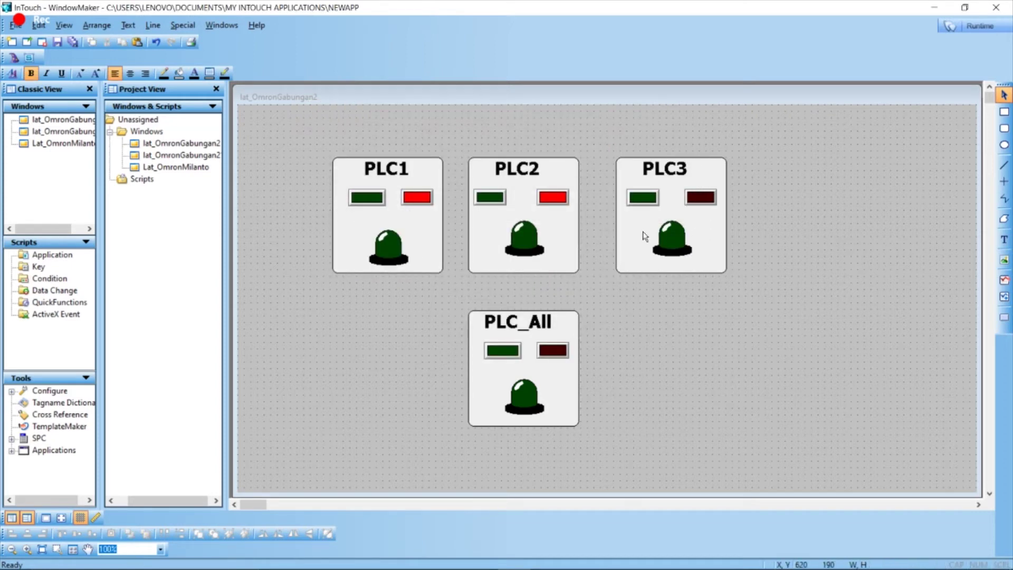
Assign the tagname start2 to the green pushbutton in the PLC2 box and define it as an I/O Discrete tag.
{"action": "double_click", "coordinate": [496, 204]}
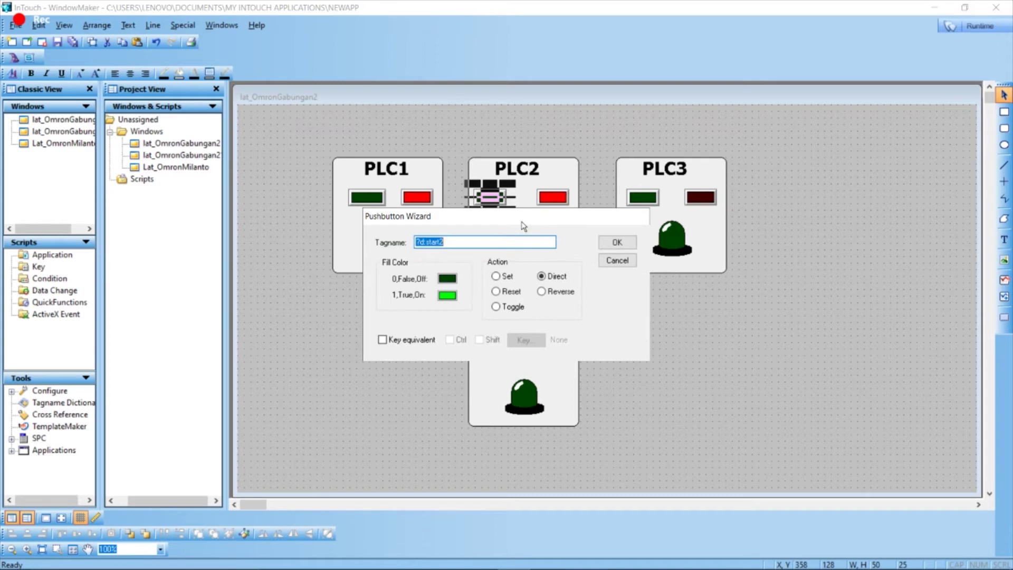
{"action": "type", "text": "start2"}
{"action": "left_click", "coordinate": [612, 244]}
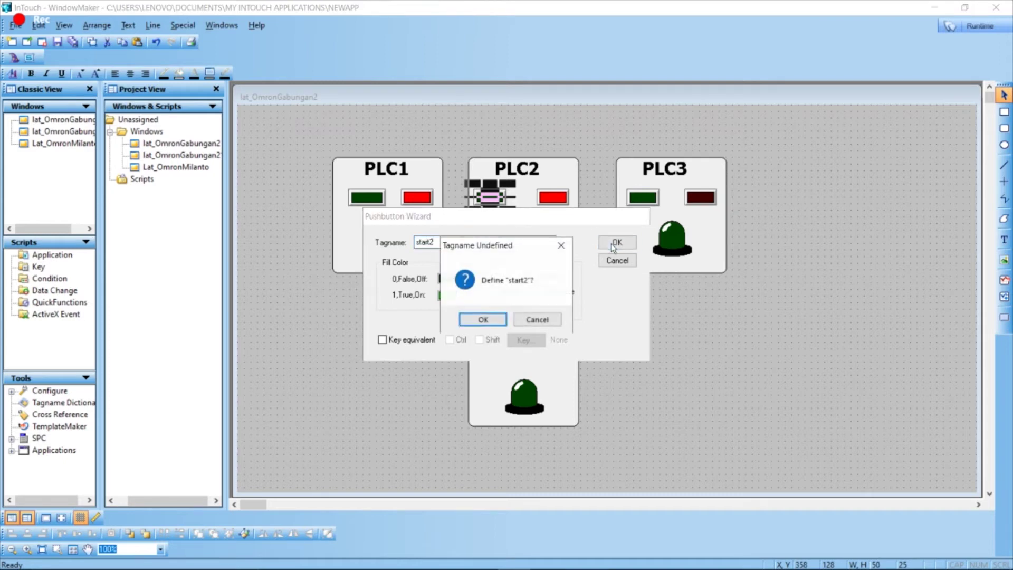
{"action": "left_click", "coordinate": [489, 321]}
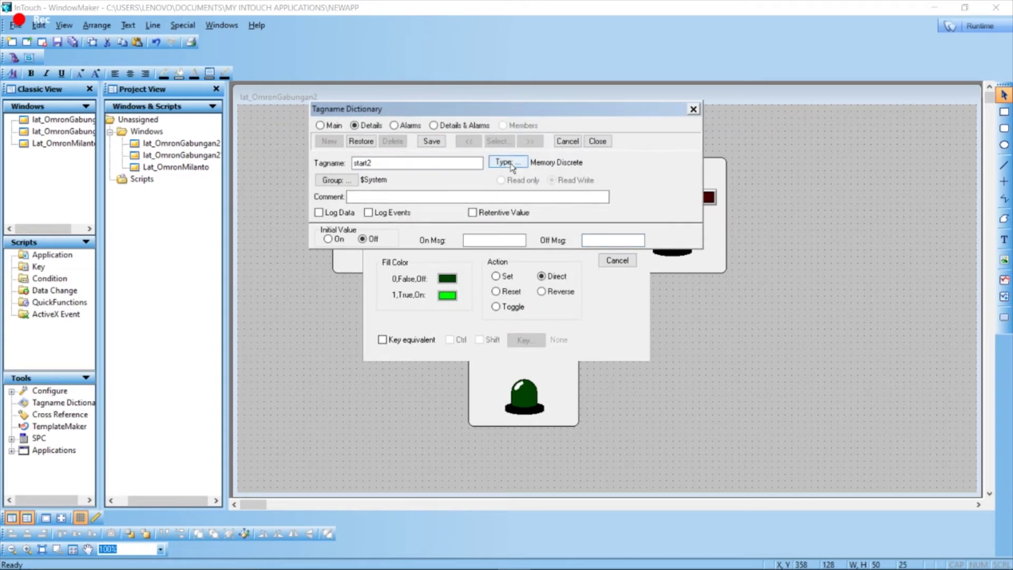
{"action": "left_click", "coordinate": [508, 162]}
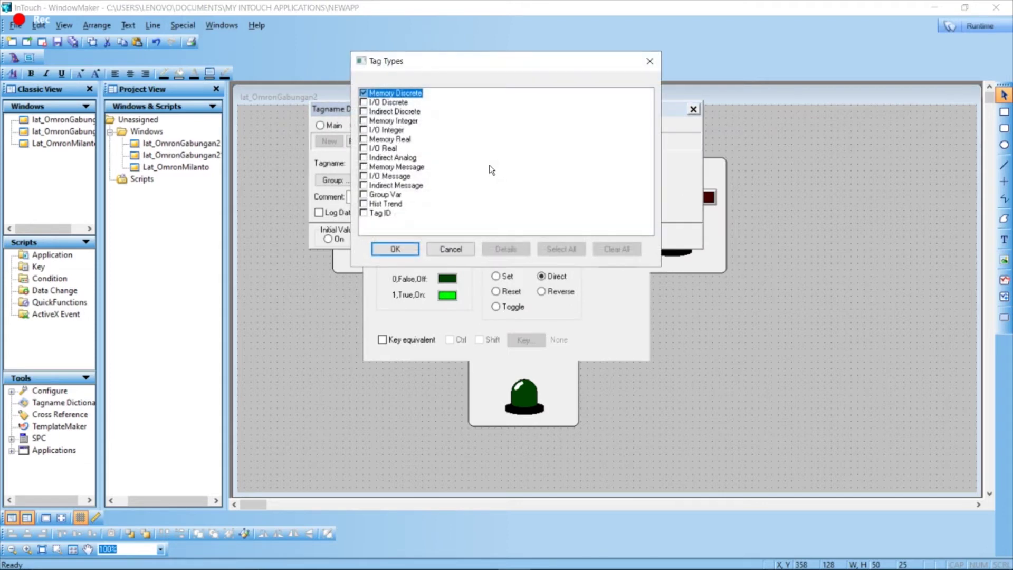
{"action": "double_click", "coordinate": [363, 102]}
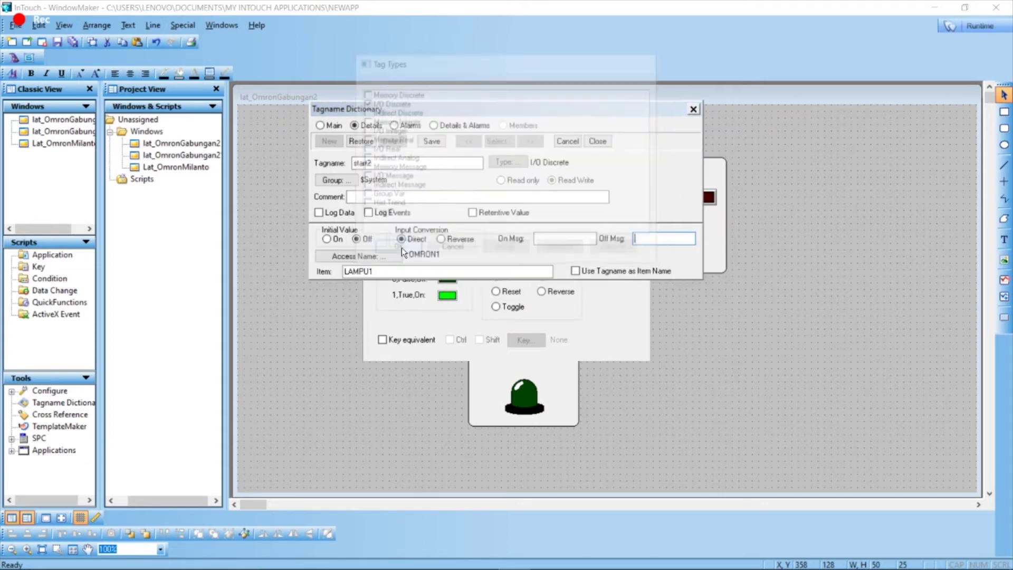
Add access name OMRON2 with application name server_runtime and topic name CP1H2, and use it for the start2 tag.
{"action": "left_click", "coordinate": [377, 259]}
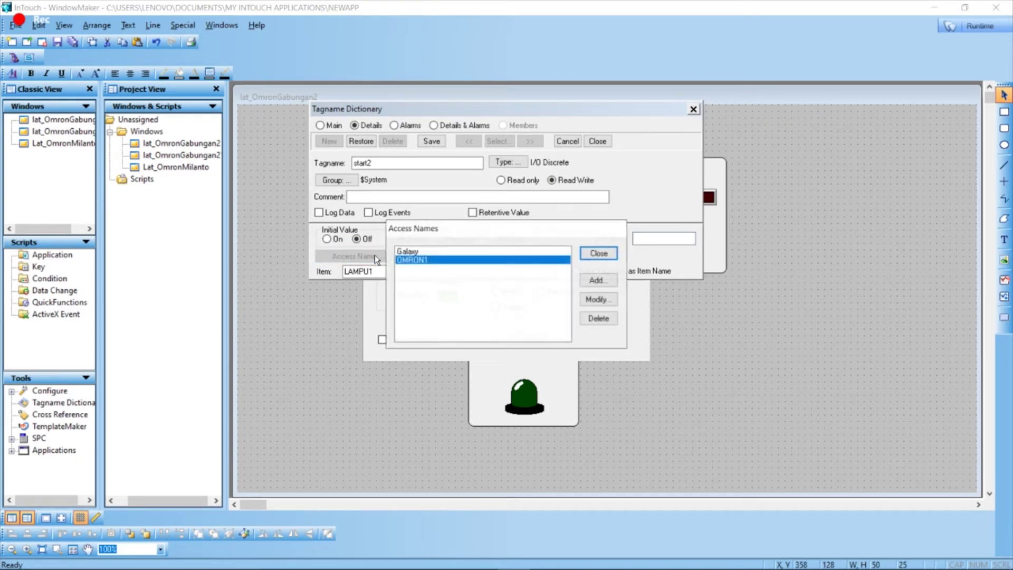
{"action": "left_click", "coordinate": [611, 285]}
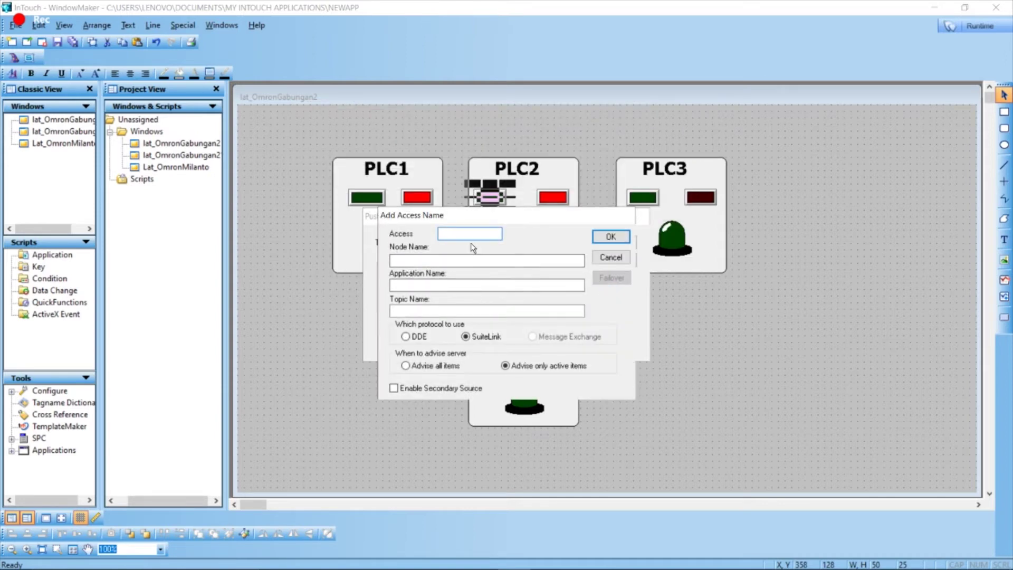
{"action": "type", "text": "OMRON2"}
{"action": "left_click", "coordinate": [466, 285]}
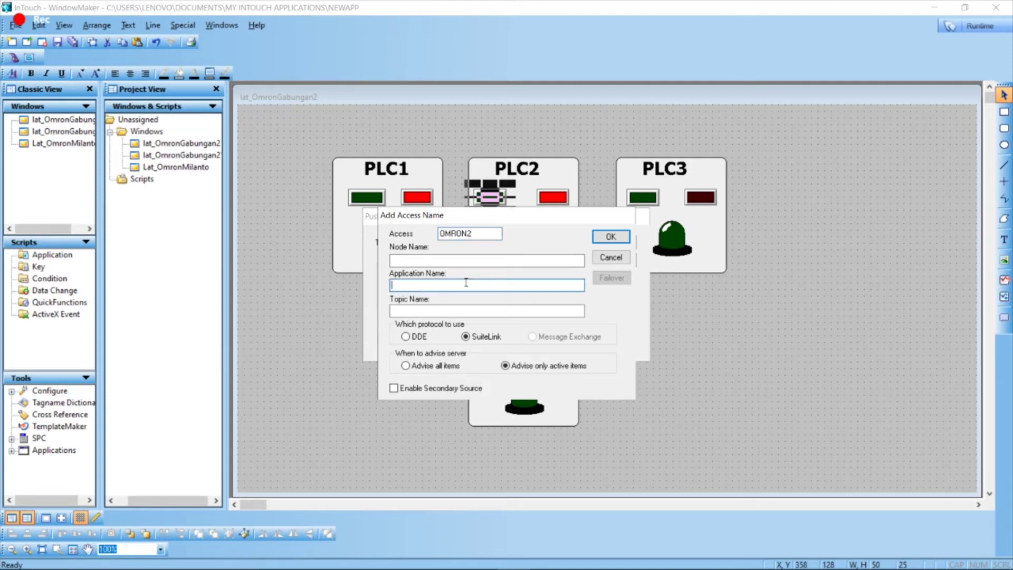
{"action": "type", "text": "server_runtime"}
{"action": "key", "text": "Tab"}
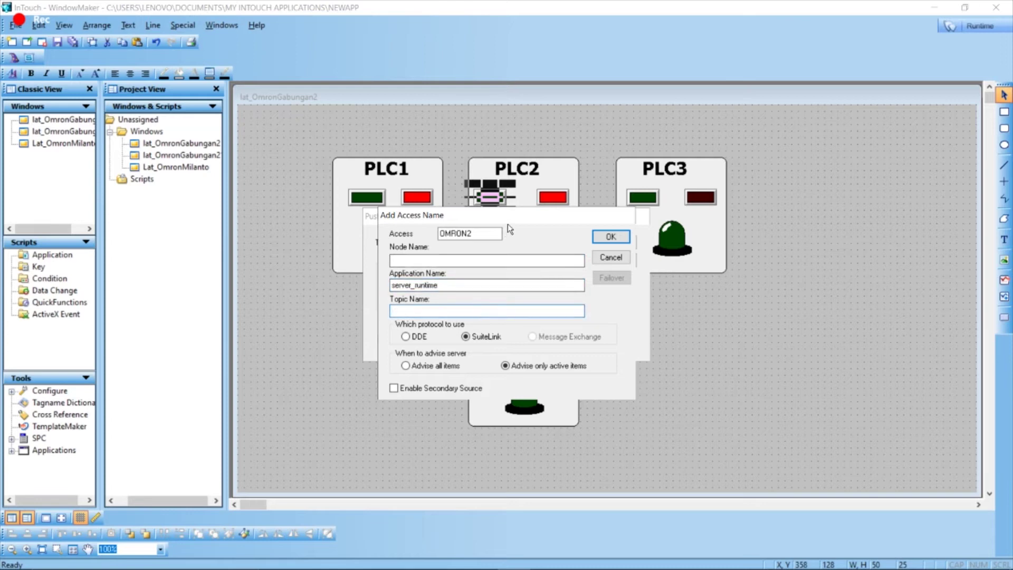
{"action": "left_click_drag", "start_coordinate": [509, 222], "coordinate": [708, 206]}
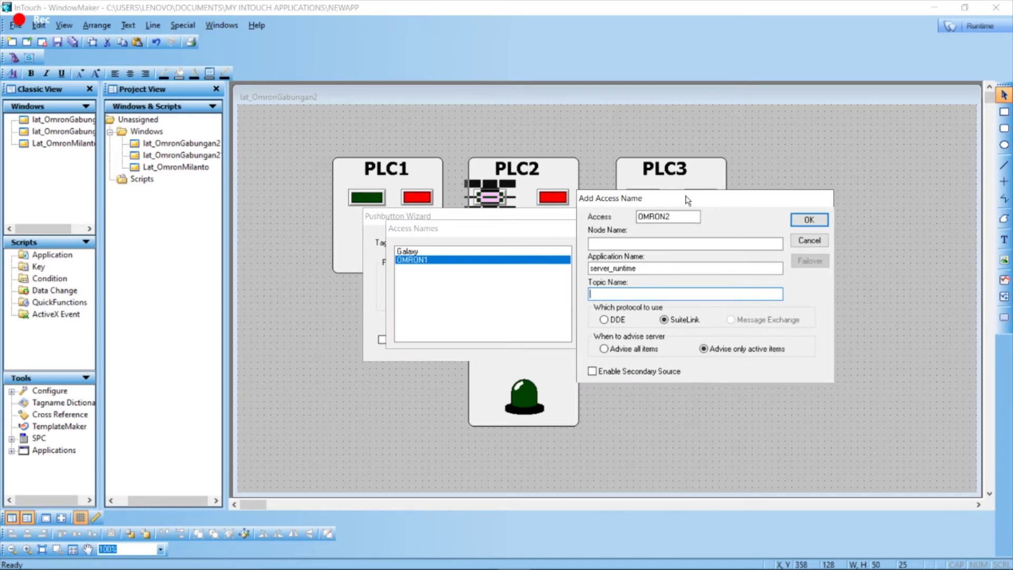
{"action": "type", "text": "CP1H2"}
{"action": "left_click", "coordinate": [801, 220]}
{"action": "left_click", "coordinate": [600, 253]}
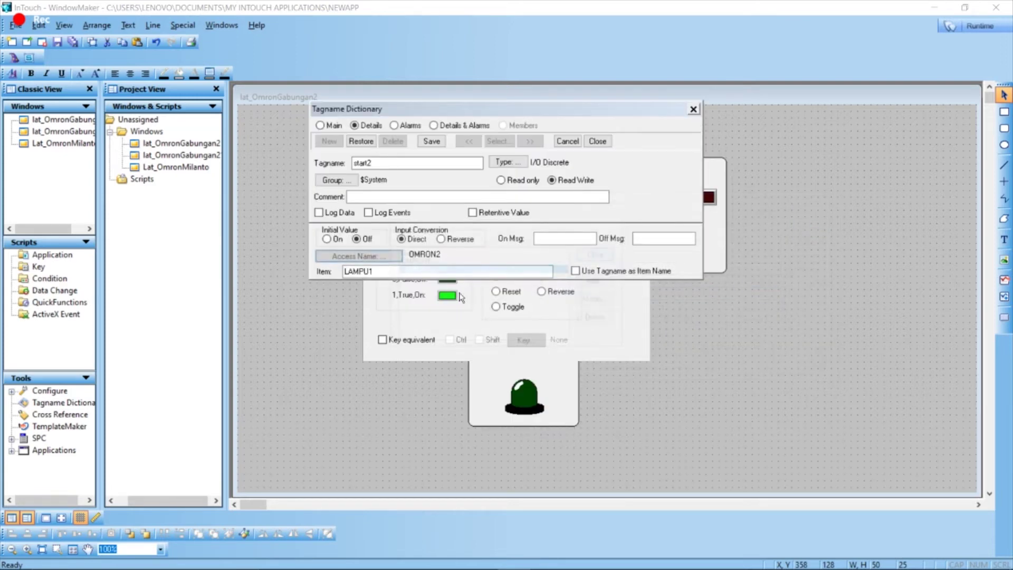
Set the start2 tag's item to START2, save the tag and close its definition.
{"action": "double_click", "coordinate": [382, 273]}
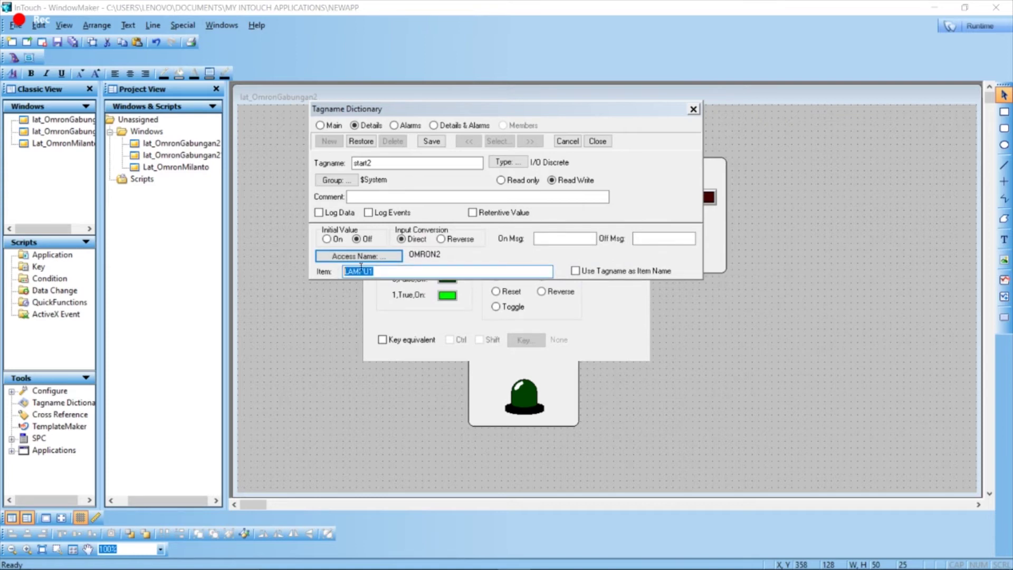
{"action": "type", "text": "START2"}
{"action": "left_click", "coordinate": [431, 141]}
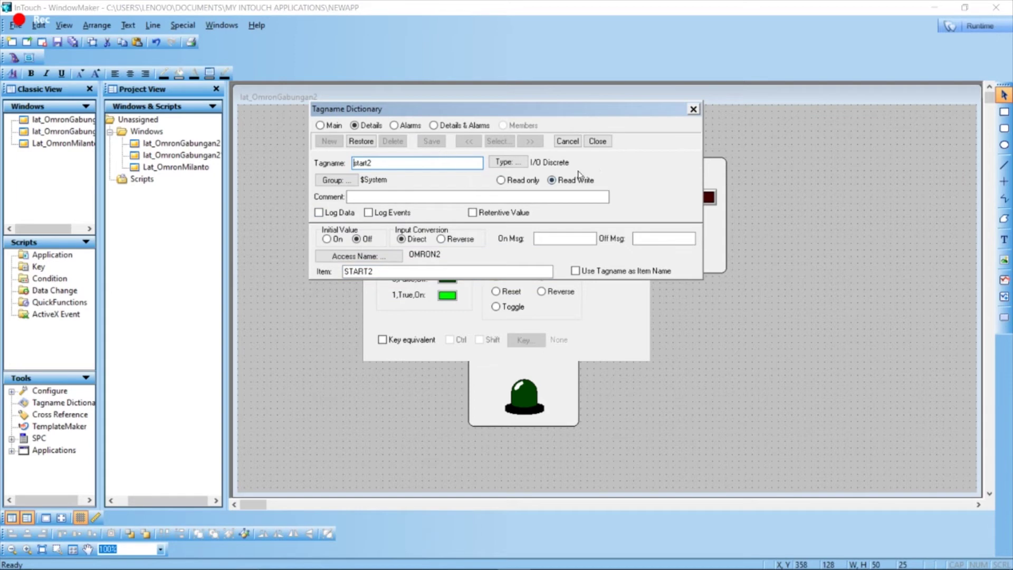
{"action": "left_click", "coordinate": [599, 141]}
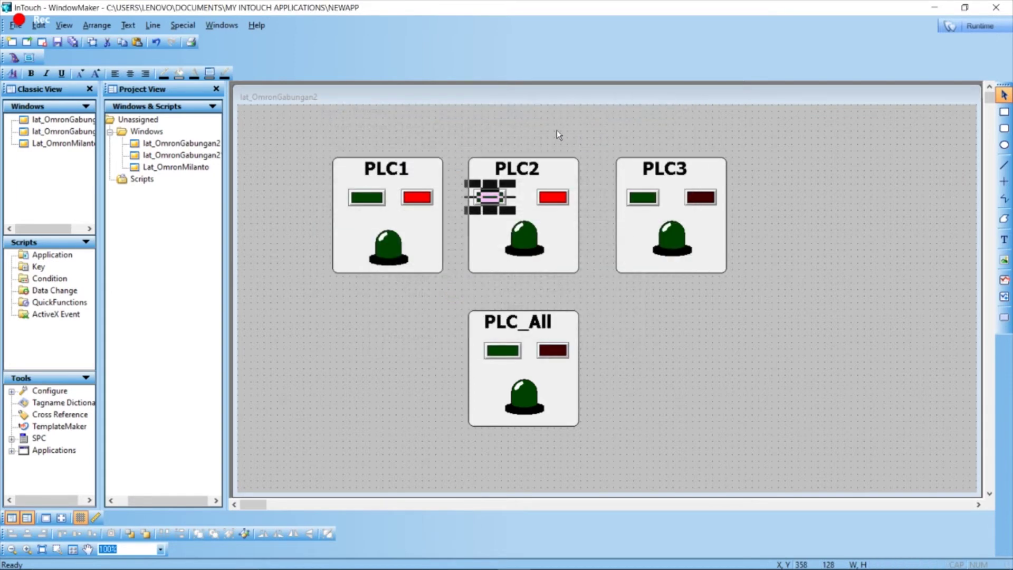
{"action": "left_click", "coordinate": [550, 124]}
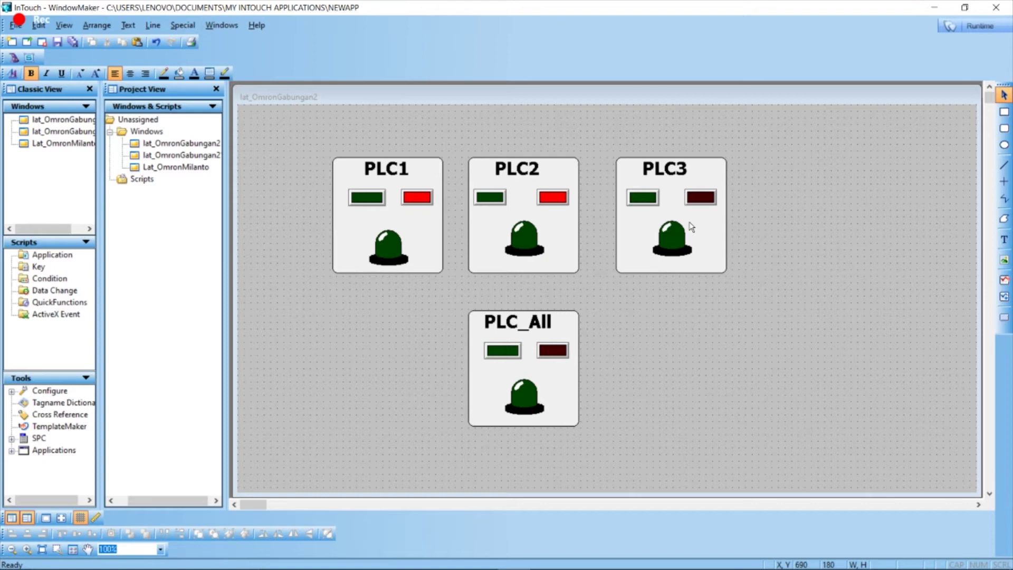
Assign the tagname startall to the green pushbutton in the PLC_All box and start defining the tag.
{"action": "double_click", "coordinate": [509, 353]}
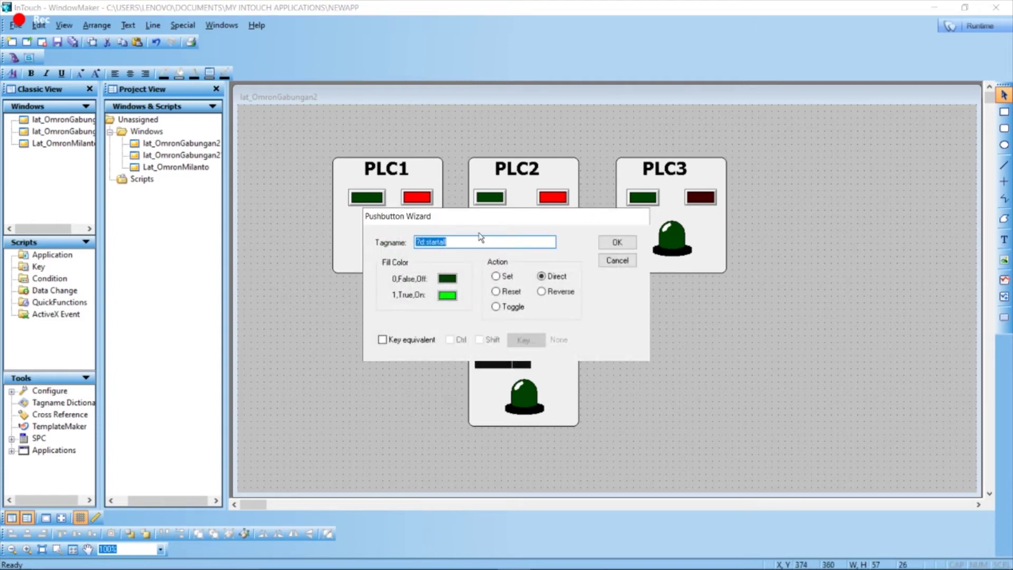
{"action": "type", "text": "star"}
{"action": "left_click", "coordinate": [617, 242]}
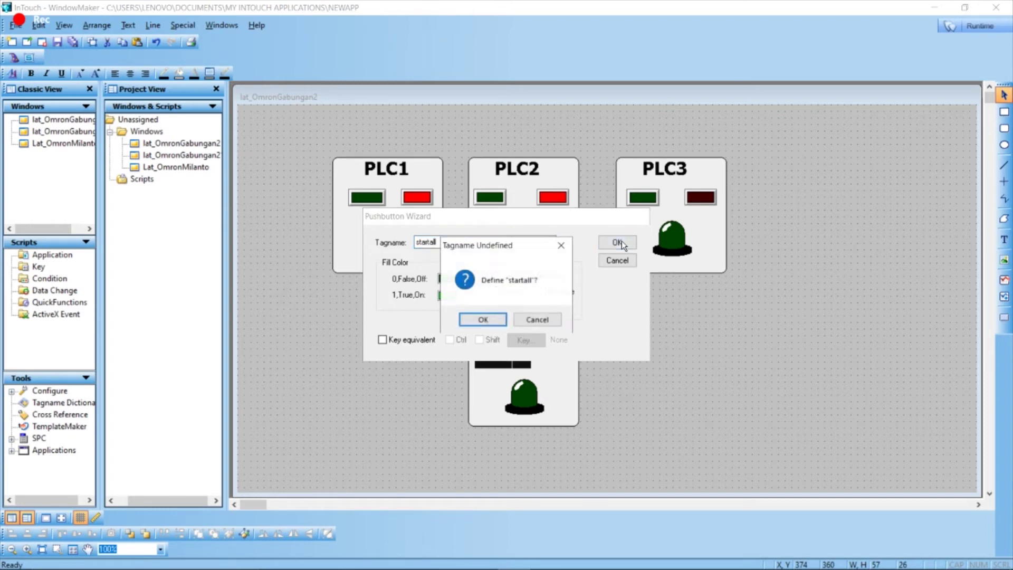
{"action": "left_click", "coordinate": [497, 322]}
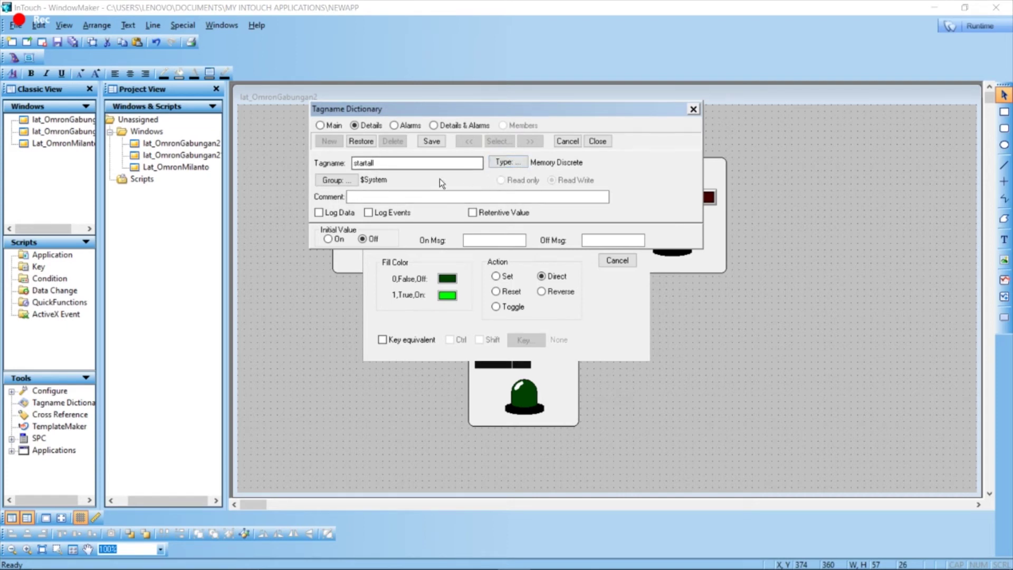
Give the startall Memory Discrete tag the on message 1 and off message 0, and save it.
{"action": "left_click", "coordinate": [481, 242]}
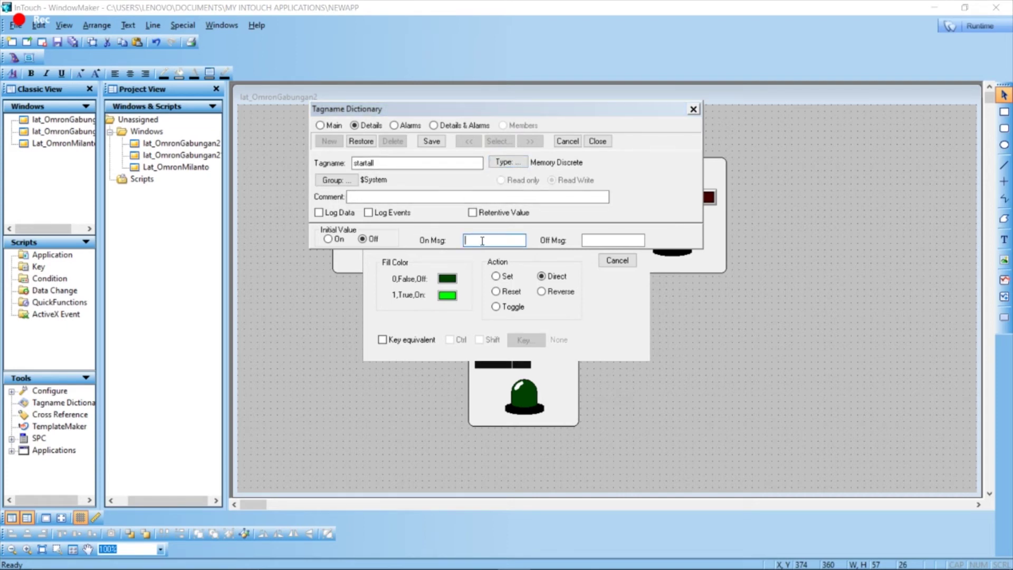
{"action": "left_click_drag", "start_coordinate": [449, 107], "coordinate": [582, 125]}
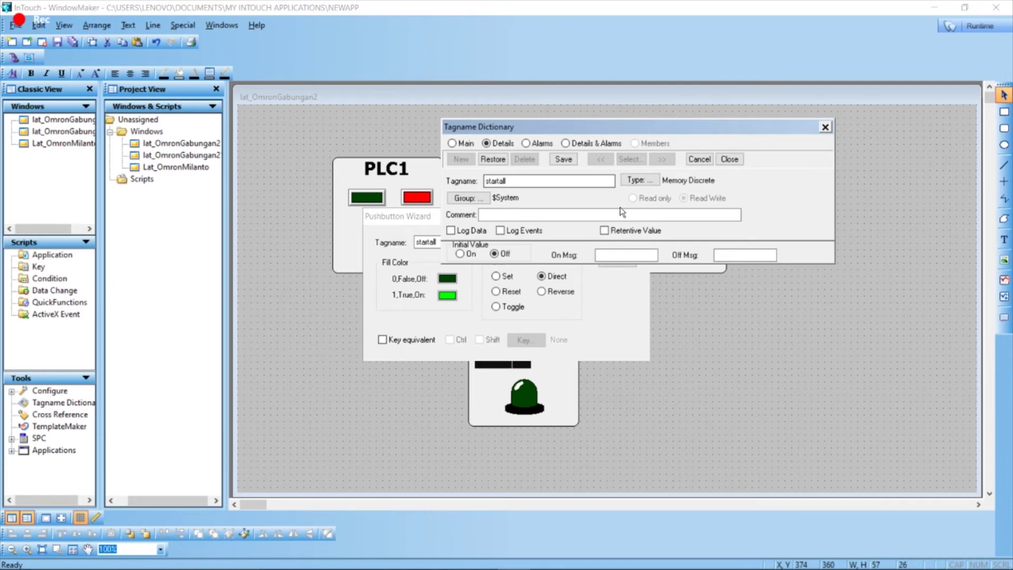
{"action": "left_click", "coordinate": [625, 254]}
{"action": "type", "text": "1"}
{"action": "left_click", "coordinate": [744, 255]}
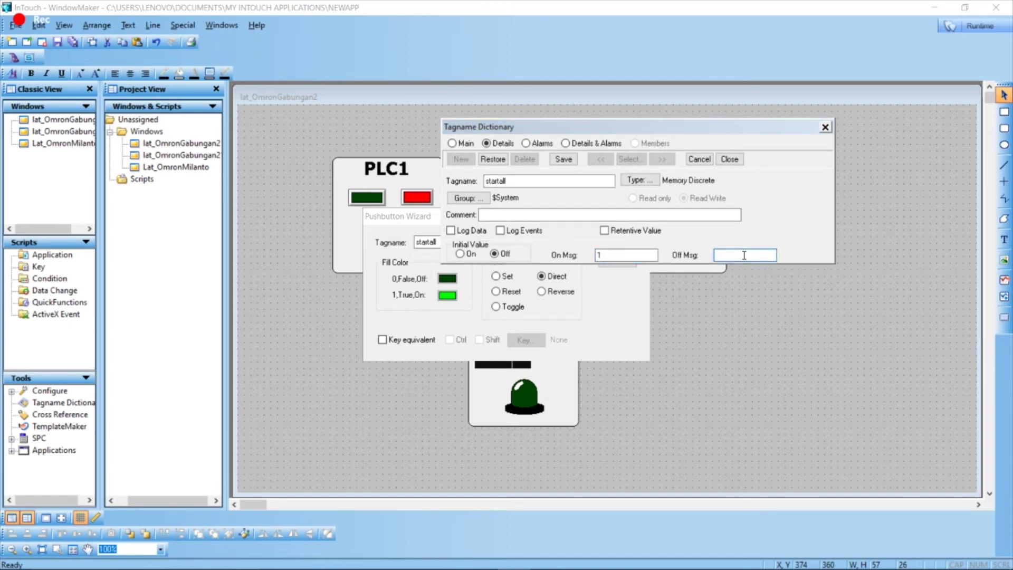
{"action": "type", "text": "0"}
{"action": "left_click", "coordinate": [564, 159]}
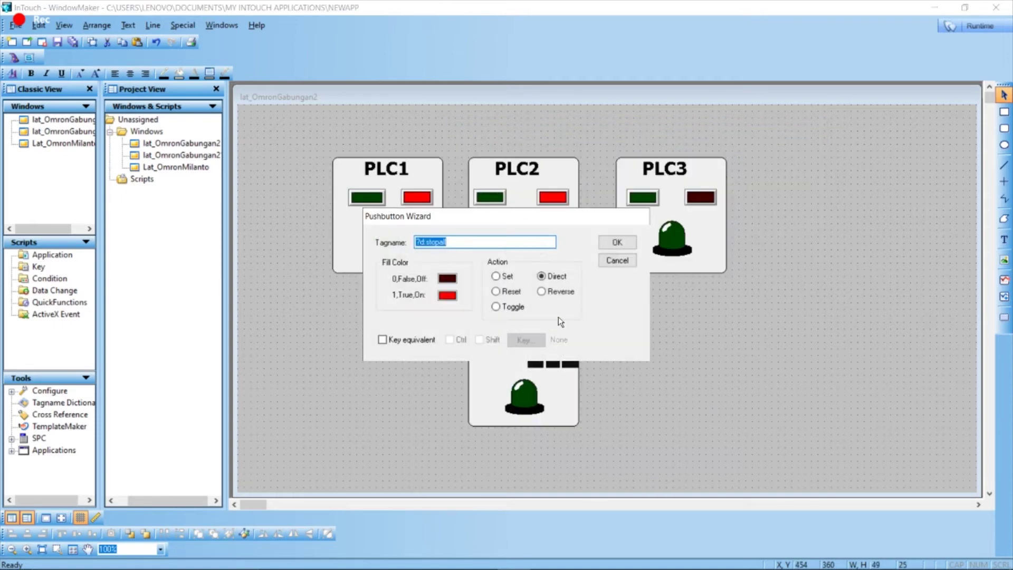
Assign the tagname stopall to the red pushbutton and the expression lampuall to the siren light in the PLC_All box.
{"action": "type", "text": "stopall"}
{"action": "key", "text": "Return"}
{"action": "key", "text": "Return"}
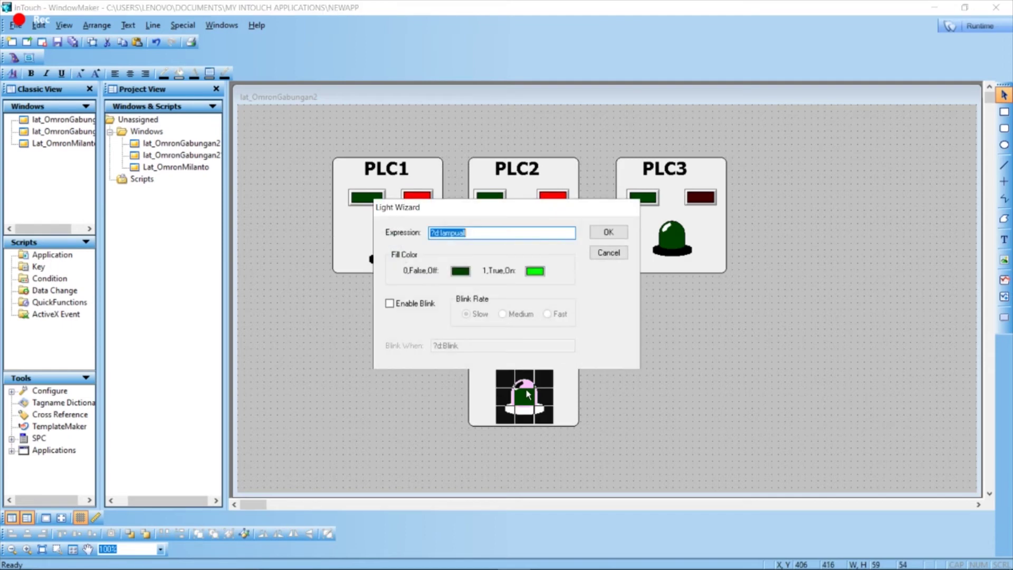
{"action": "type", "text": "lampua"}
{"action": "key", "text": "Return"}
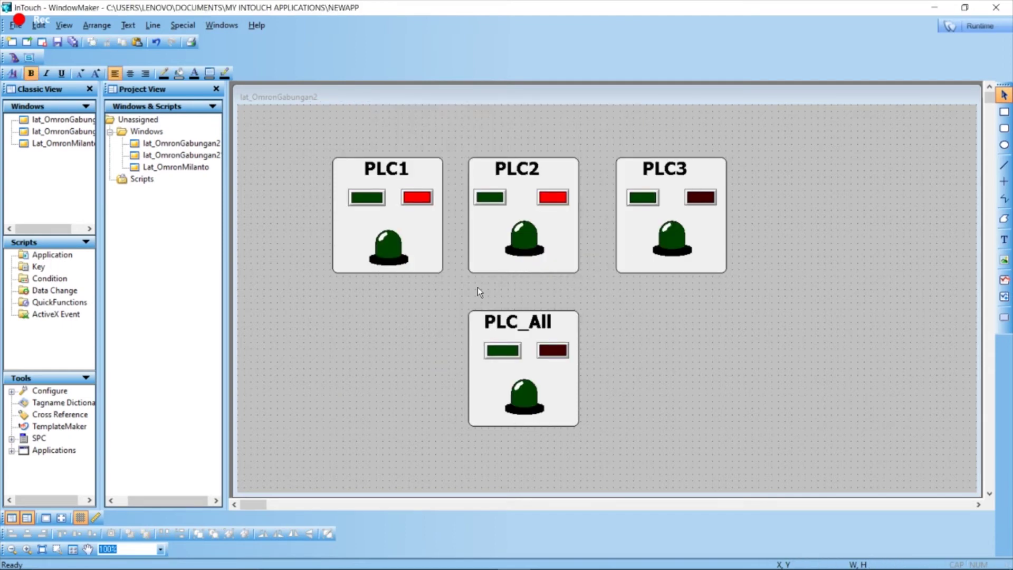
{"action": "left_click_drag", "start_coordinate": [445, 301], "coordinate": [609, 428]}
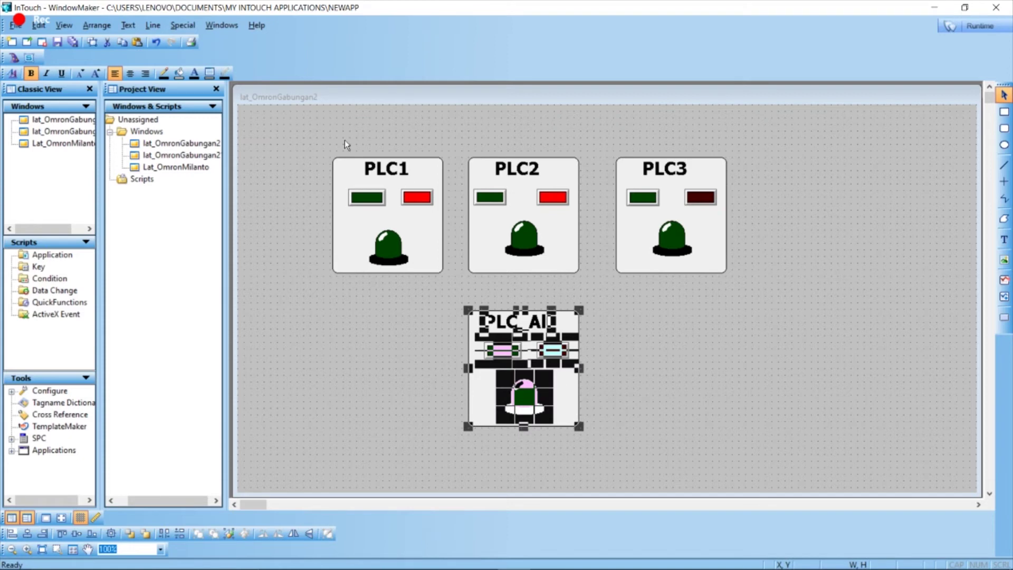
{"action": "left_click_drag", "start_coordinate": [302, 127], "coordinate": [716, 292]}
{"action": "left_click", "coordinate": [728, 379]}
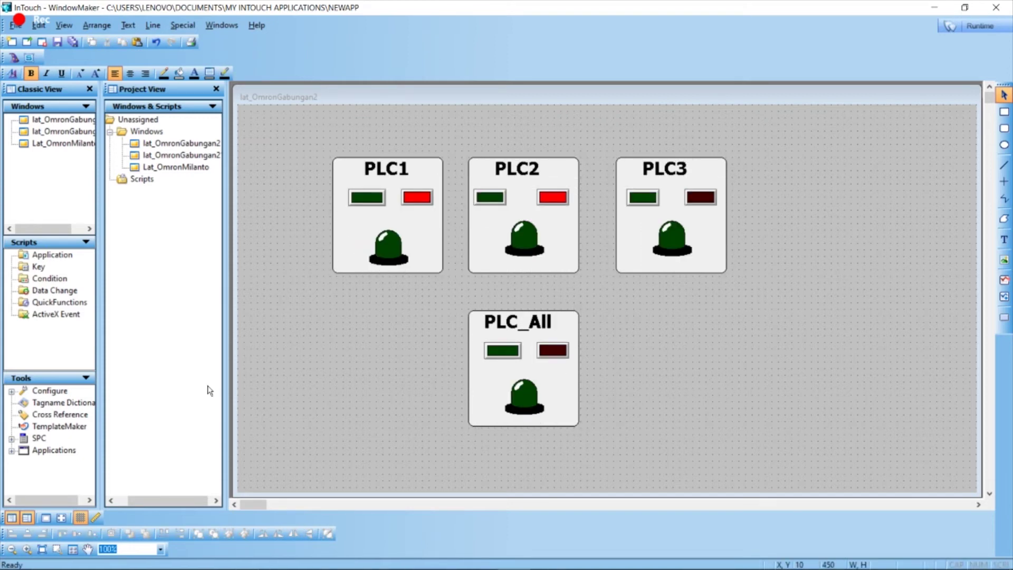
Open the application script beside the PLC boxes and examine the IF conditions for lampuall, startall and stopall.
{"action": "double_click", "coordinate": [52, 255]}
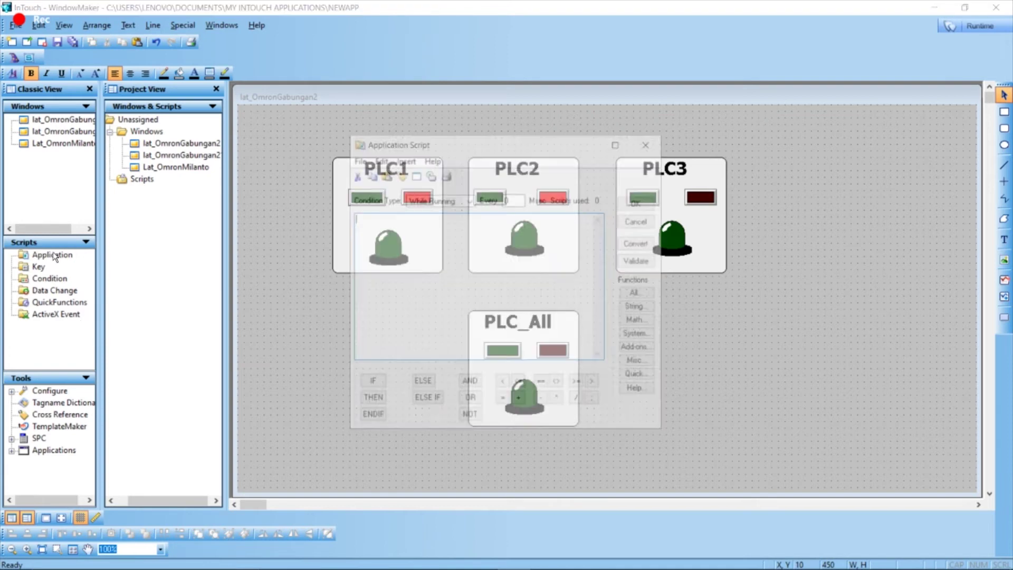
{"action": "left_click_drag", "start_coordinate": [459, 150], "coordinate": [734, 321]}
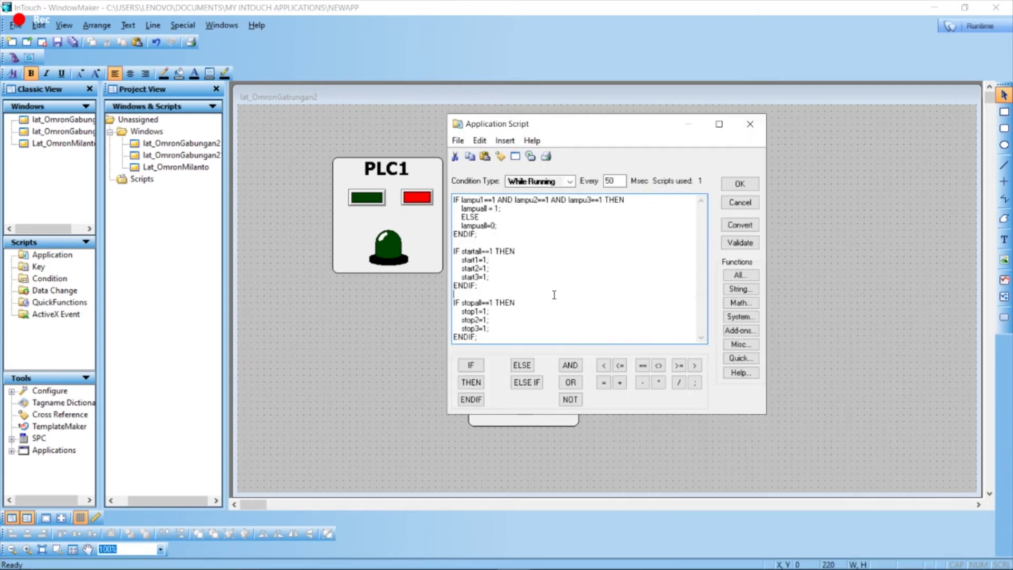
{"action": "left_click_drag", "start_coordinate": [602, 124], "coordinate": [581, 122]}
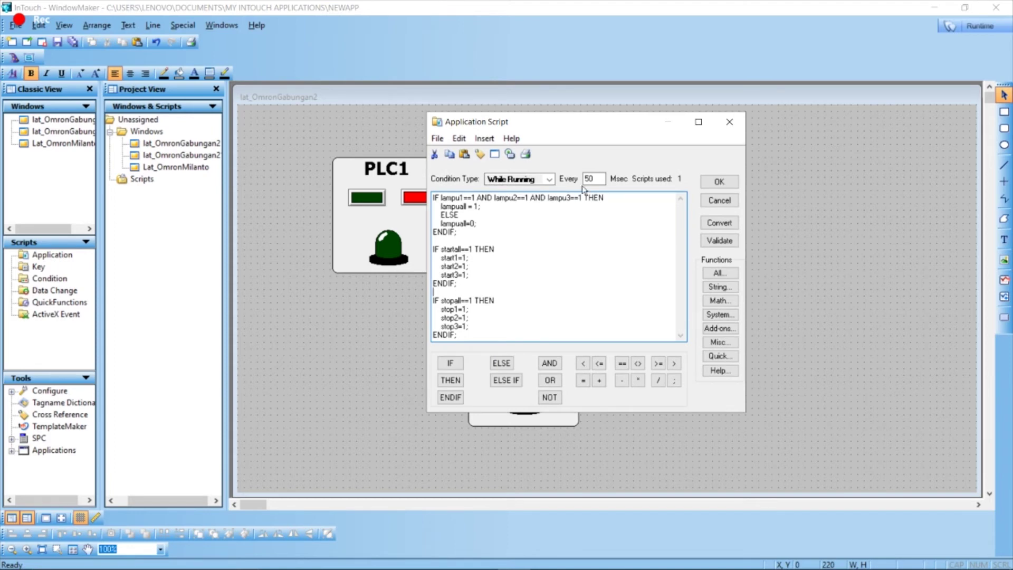
{"action": "left_click_drag", "start_coordinate": [526, 127], "coordinate": [787, 152]}
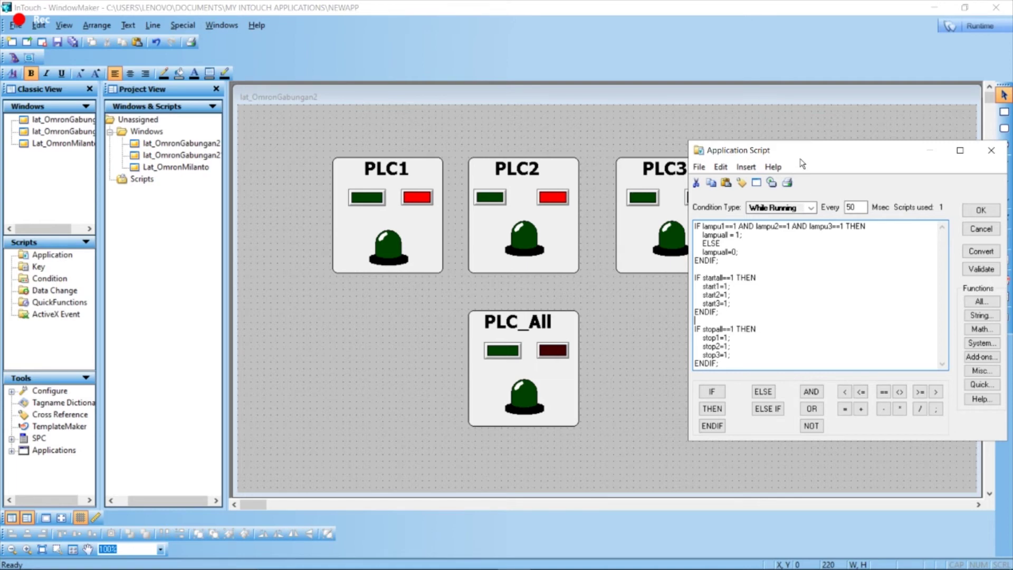
{"action": "left_click_drag", "start_coordinate": [807, 161], "coordinate": [817, 100]}
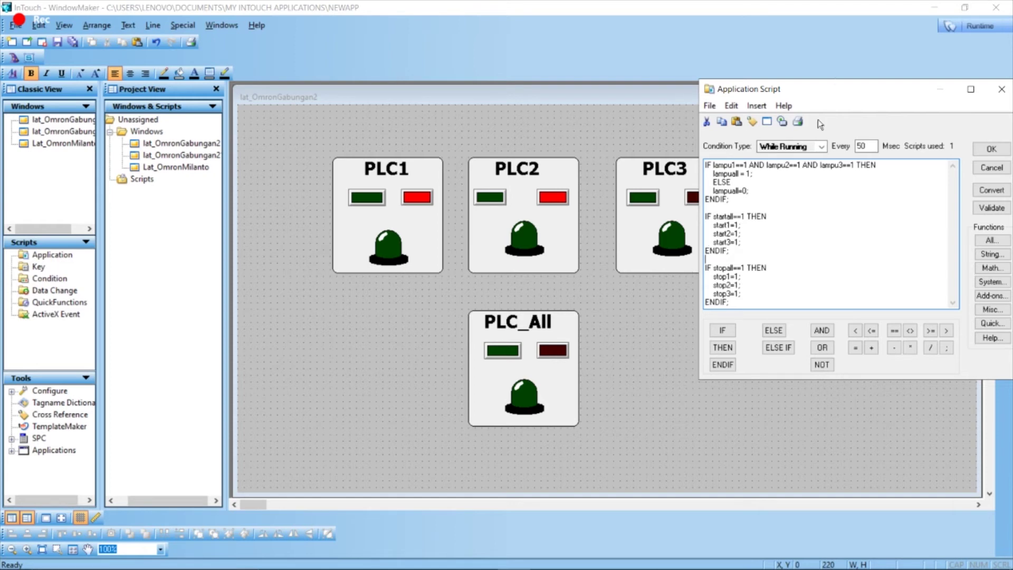
{"action": "left_click_drag", "start_coordinate": [850, 97], "coordinate": [834, 91]}
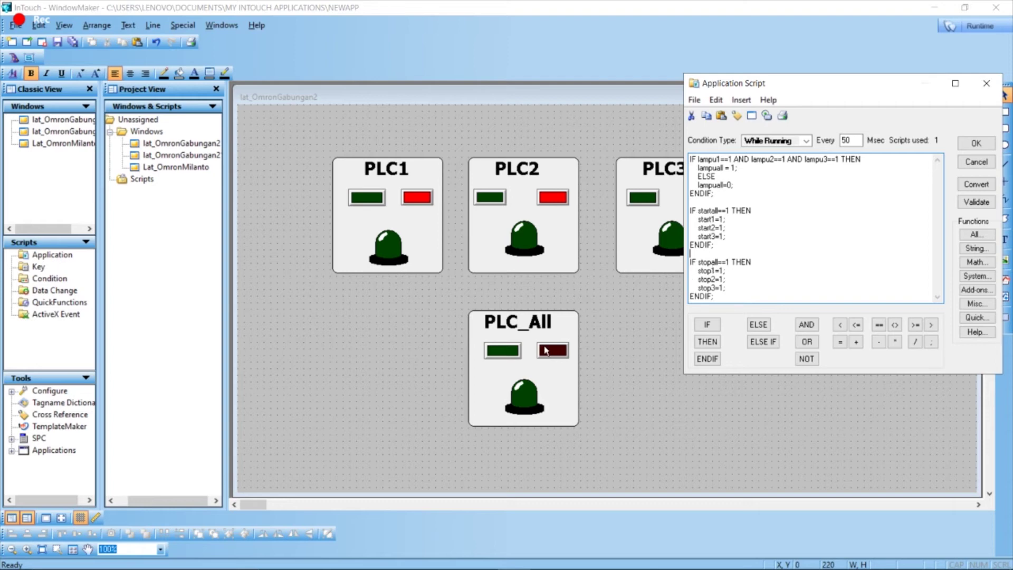
{"action": "left_click_drag", "start_coordinate": [750, 82], "coordinate": [815, 86]}
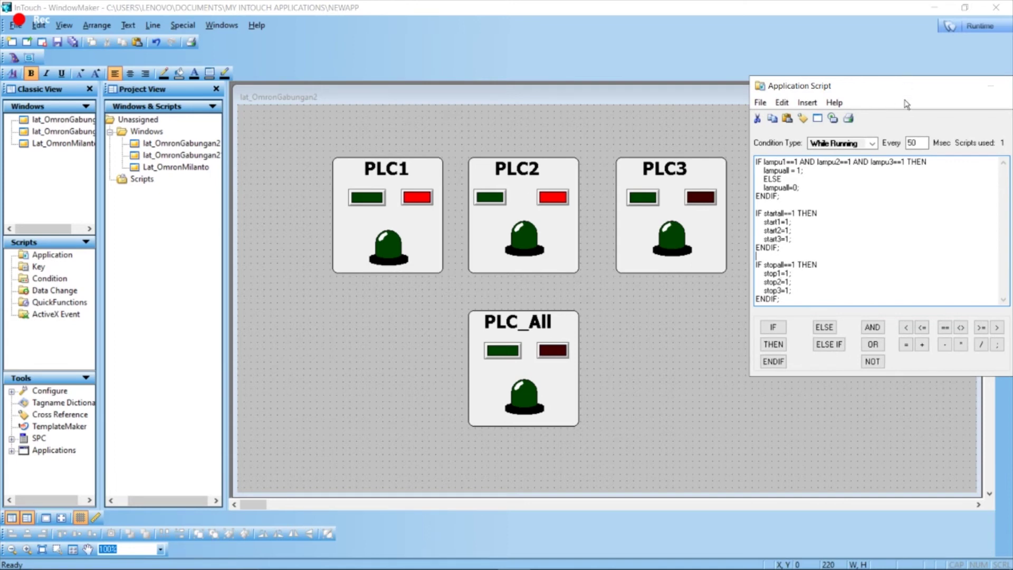
Check the 50 ms interval of the While Running application script and save the script.
{"action": "left_click_drag", "start_coordinate": [906, 102], "coordinate": [673, 100]}
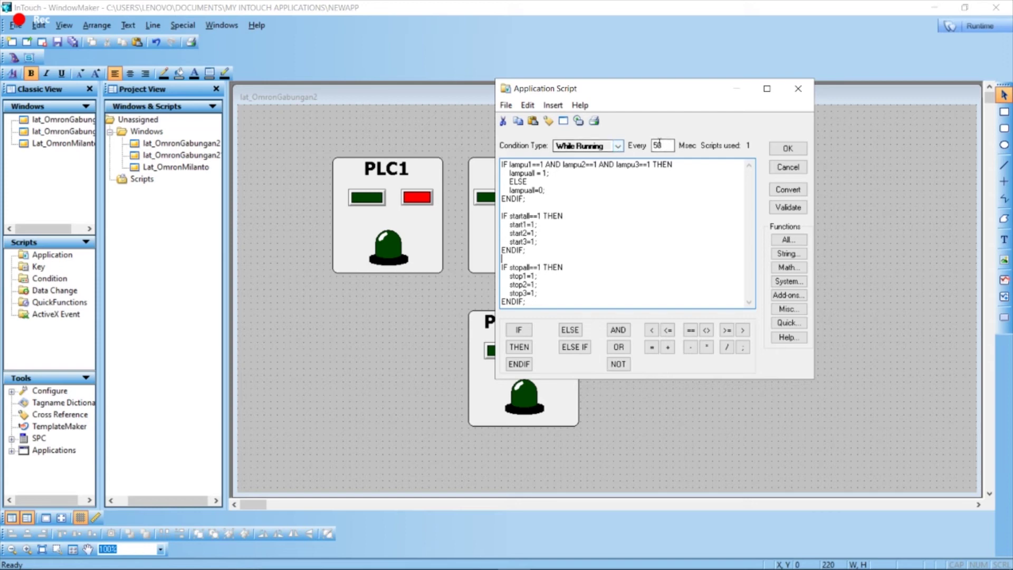
{"action": "double_click", "coordinate": [661, 145]}
{"action": "left_click", "coordinate": [667, 144]}
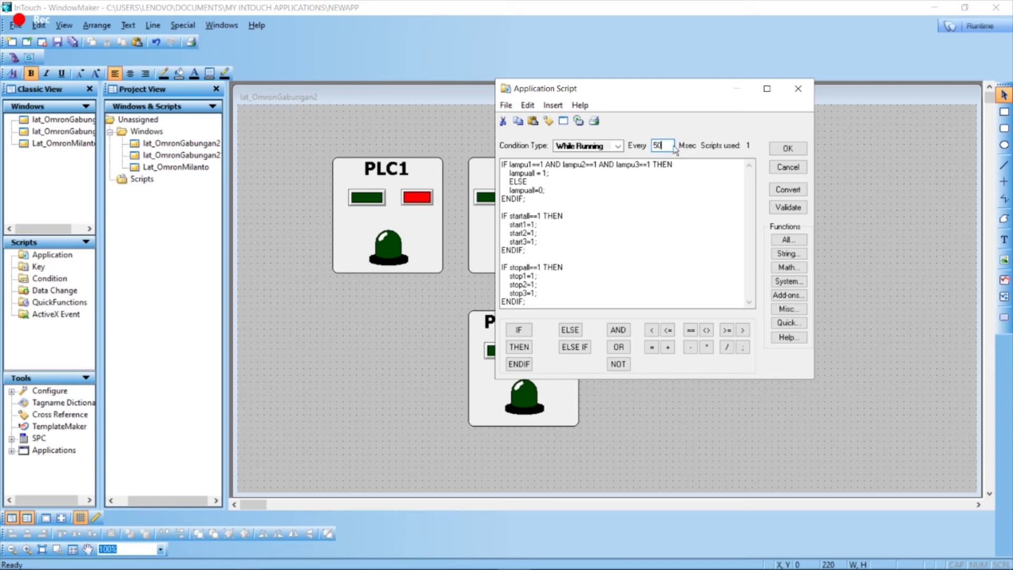
{"action": "double_click", "coordinate": [666, 144]}
{"action": "left_click", "coordinate": [667, 144]}
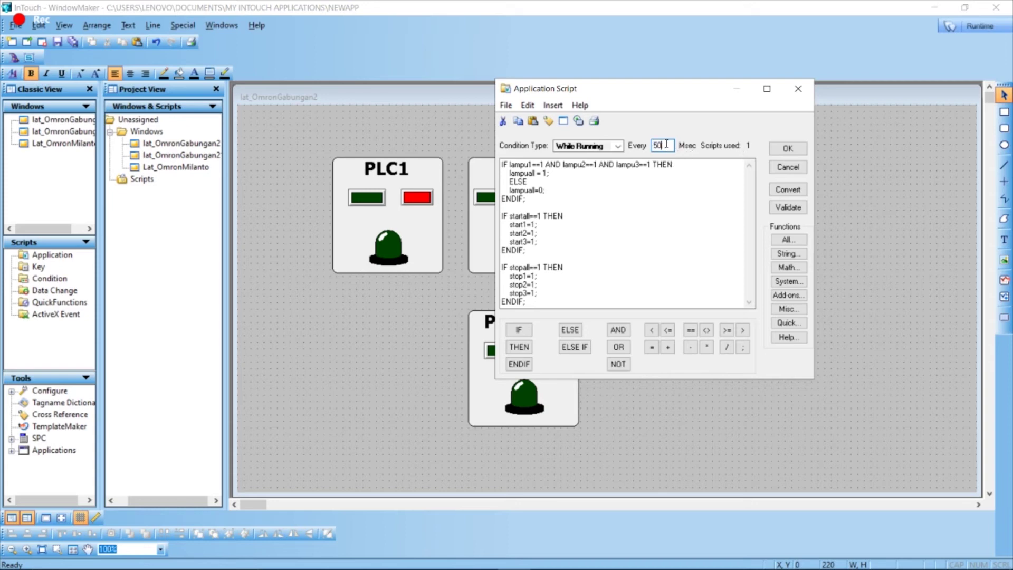
{"action": "left_click", "coordinate": [786, 148]}
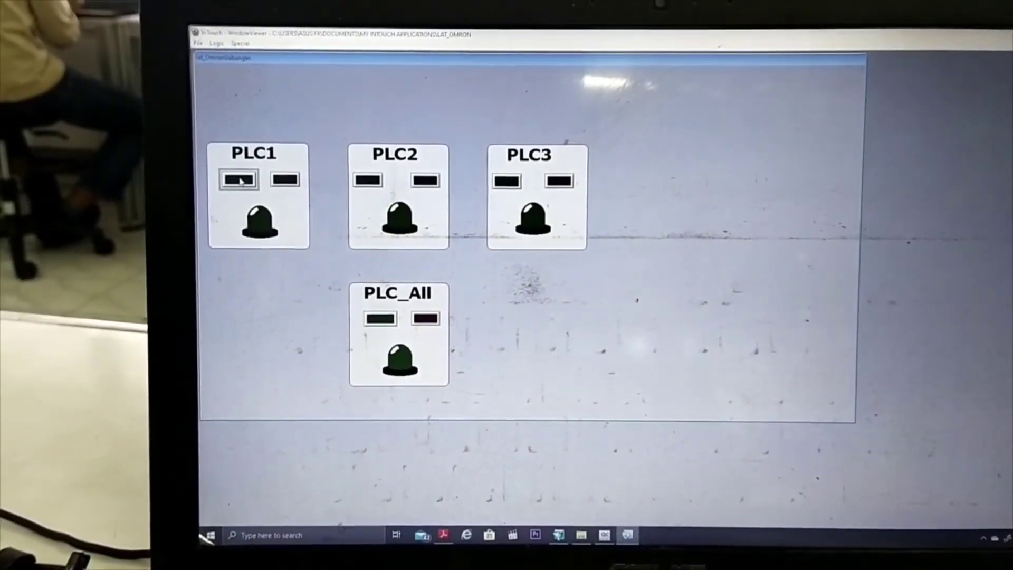
Test the running HMI by starting and stopping PLC1 and PLC2 individually, and all three PLCs together through the PLC_All box.
{"action": "left_click", "coordinate": [233, 170]}
{"action": "left_click", "coordinate": [369, 183]}
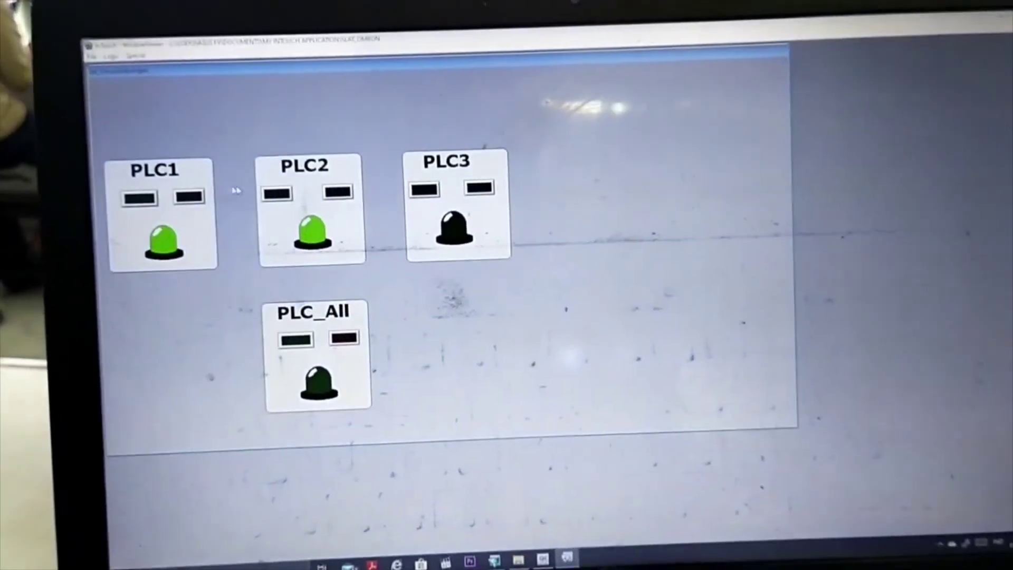
{"action": "left_click", "coordinate": [338, 191]}
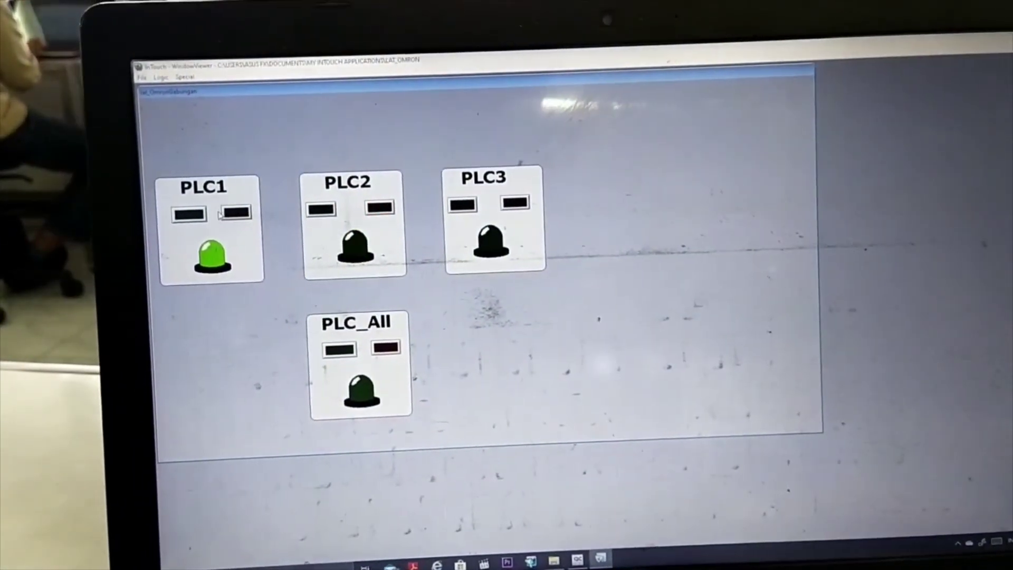
{"action": "left_click", "coordinate": [240, 226]}
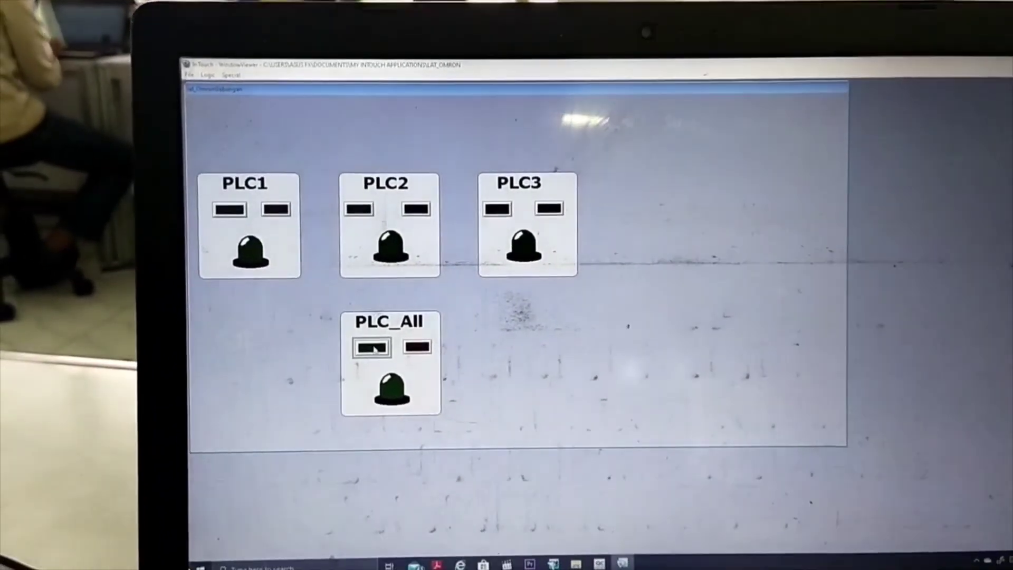
{"action": "left_click", "coordinate": [374, 348]}
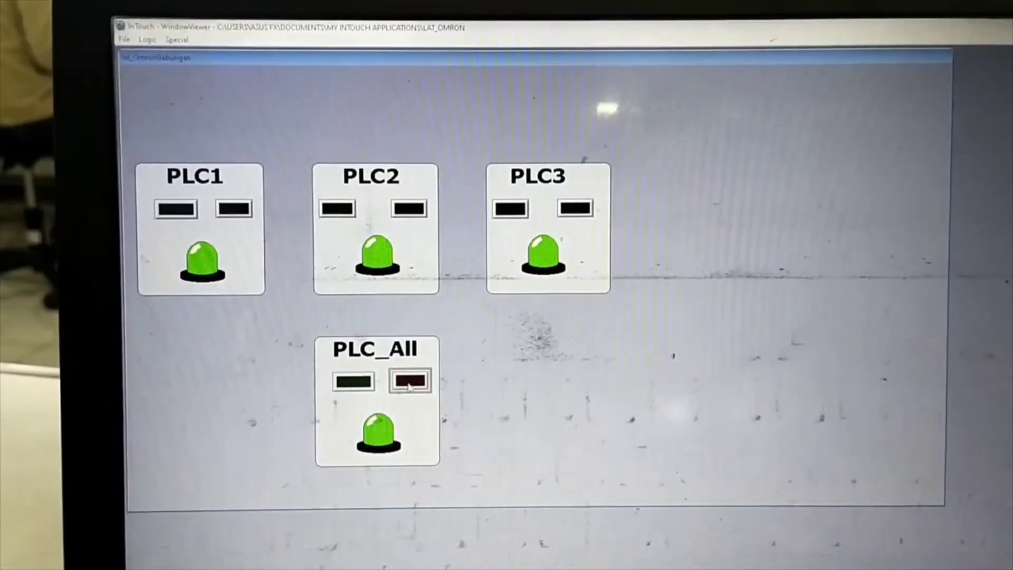
{"action": "left_click", "coordinate": [427, 382]}
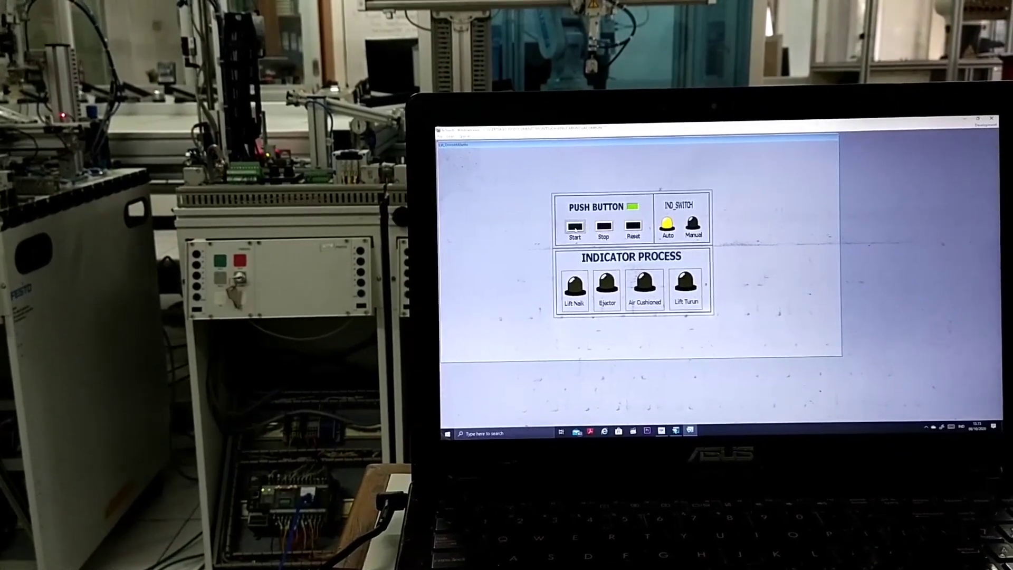
Operate the process station from the running HMI with its Start and Reset push buttons.
{"action": "left_click", "coordinate": [575, 229]}
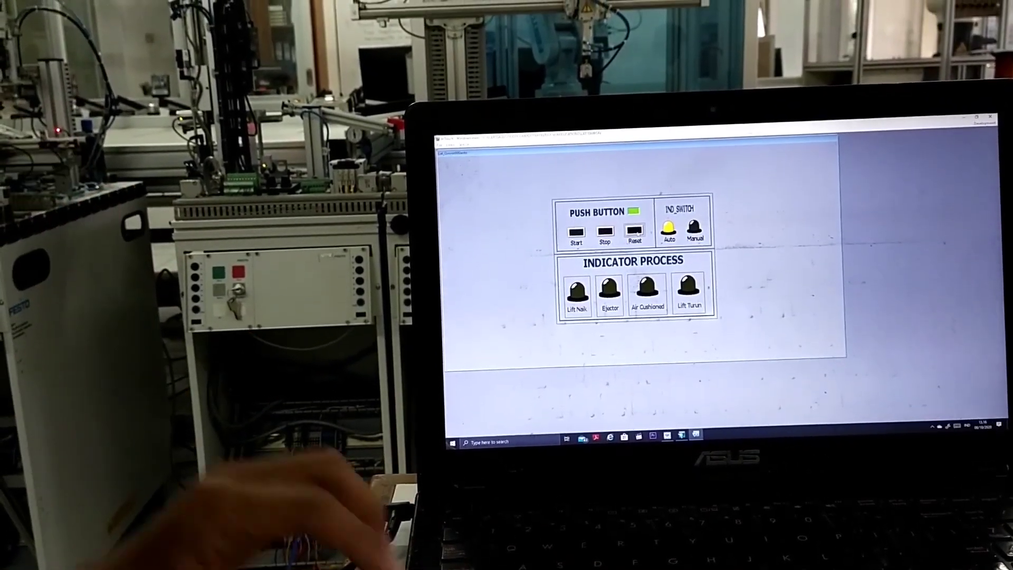
{"action": "left_click", "coordinate": [636, 219]}
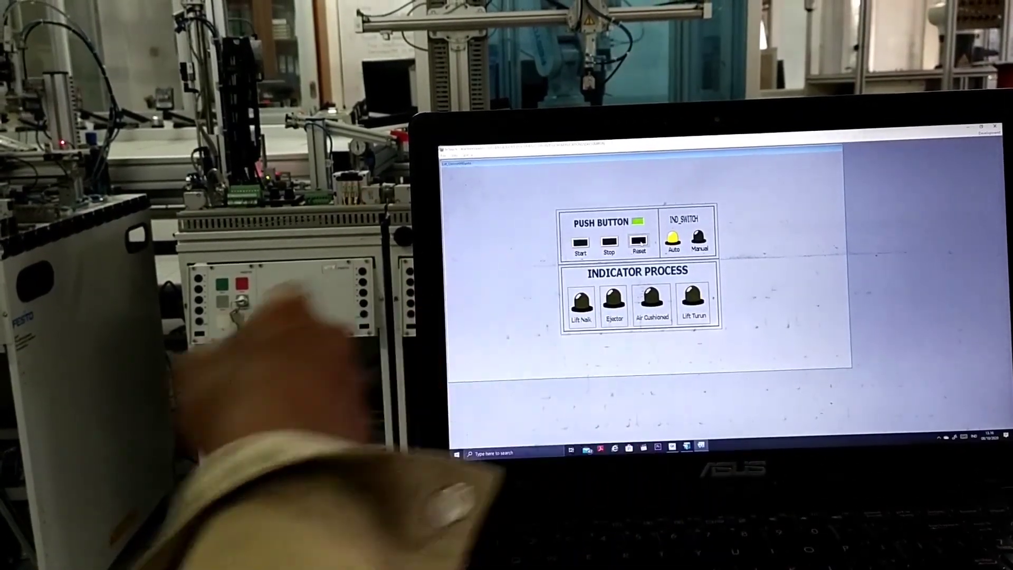